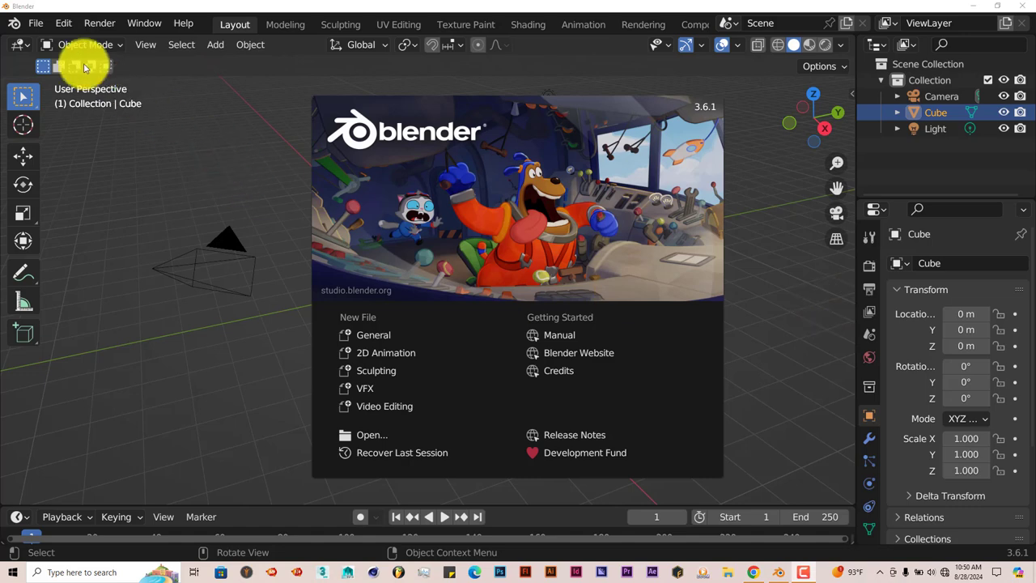
Step: Close the splash screen and open Preferences, starting then cancelling an add-on file install
{"action": "left_click", "coordinate": [65, 28]}
{"action": "left_click", "coordinate": [65, 27]}
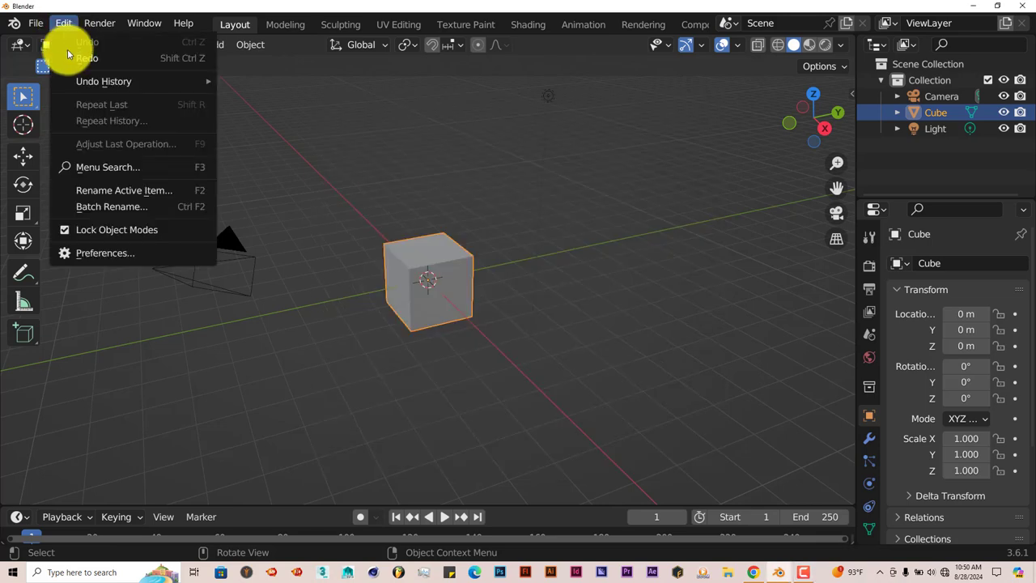
{"action": "left_click", "coordinate": [112, 253]}
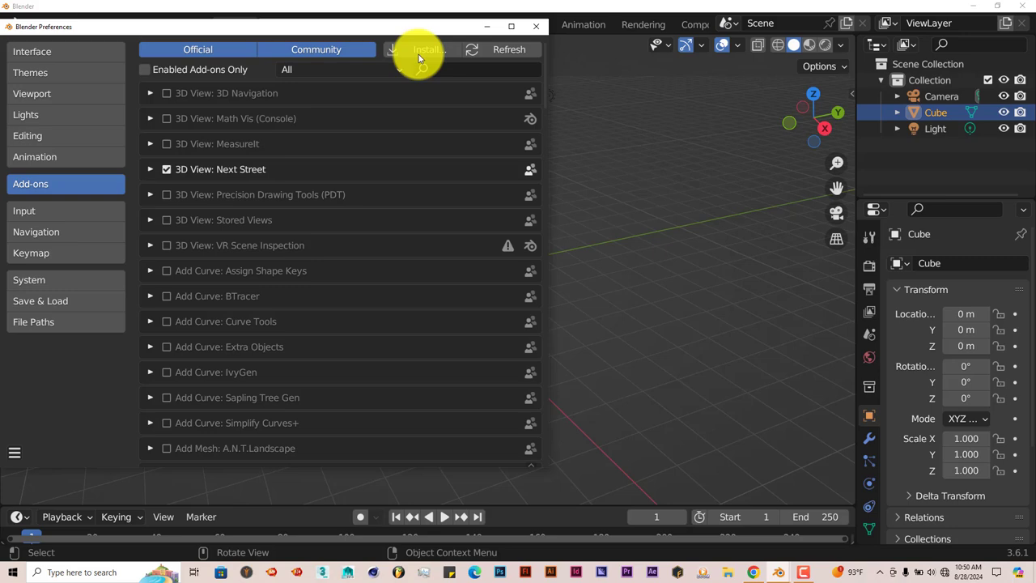
{"action": "left_click", "coordinate": [423, 50]}
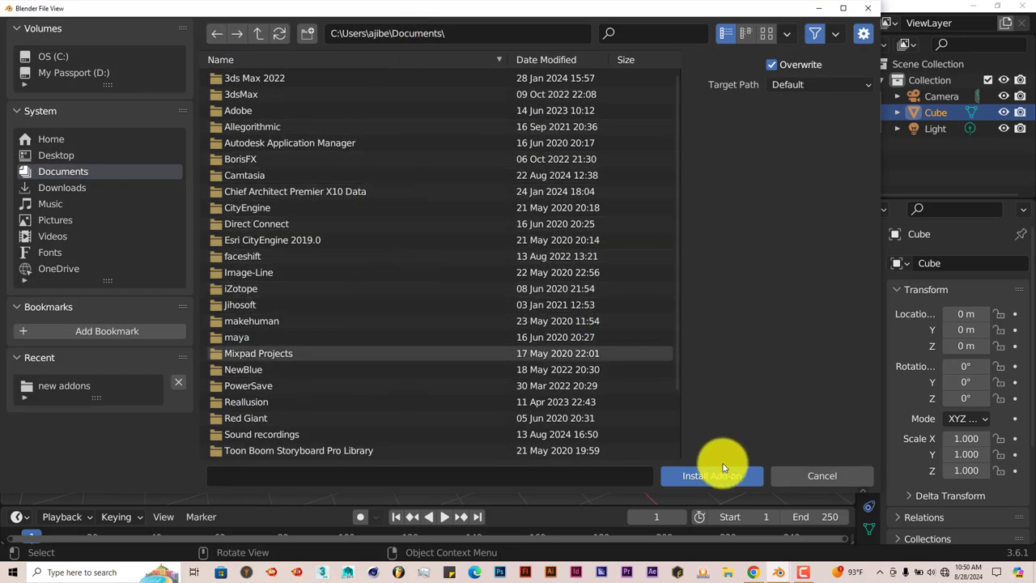
{"action": "left_click", "coordinate": [867, 10]}
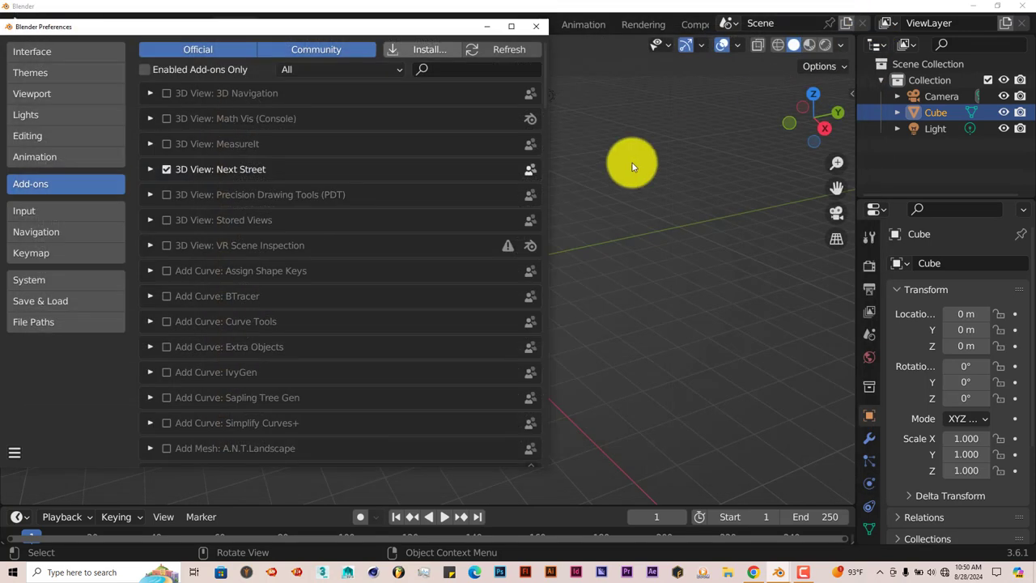
Step: Search add-ons for 'next', confirm Next Street 3.3.7 is enabled, and close Preferences
{"action": "left_click", "coordinate": [451, 71]}
{"action": "type", "text": "next"}
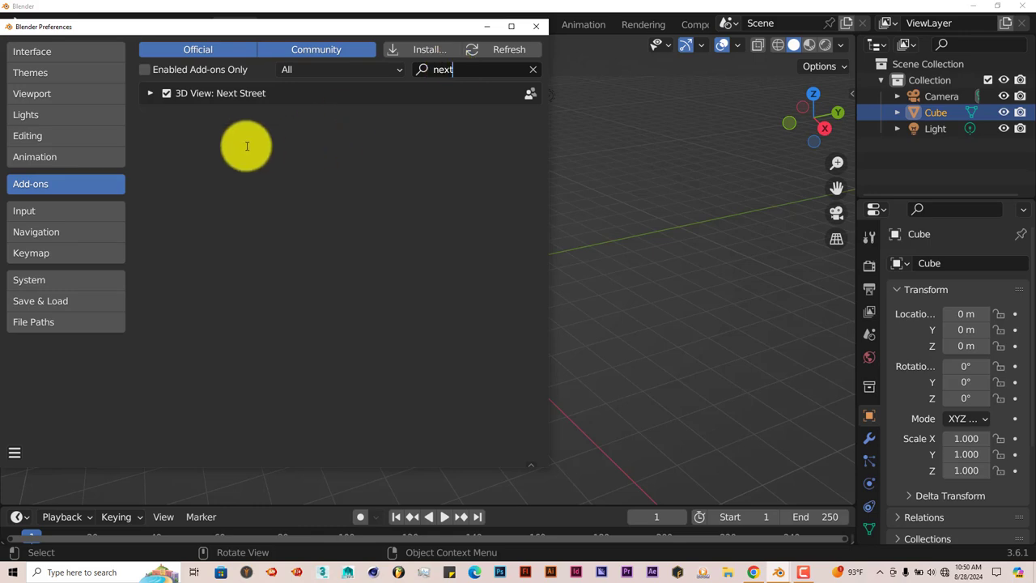
{"action": "left_click", "coordinate": [147, 94]}
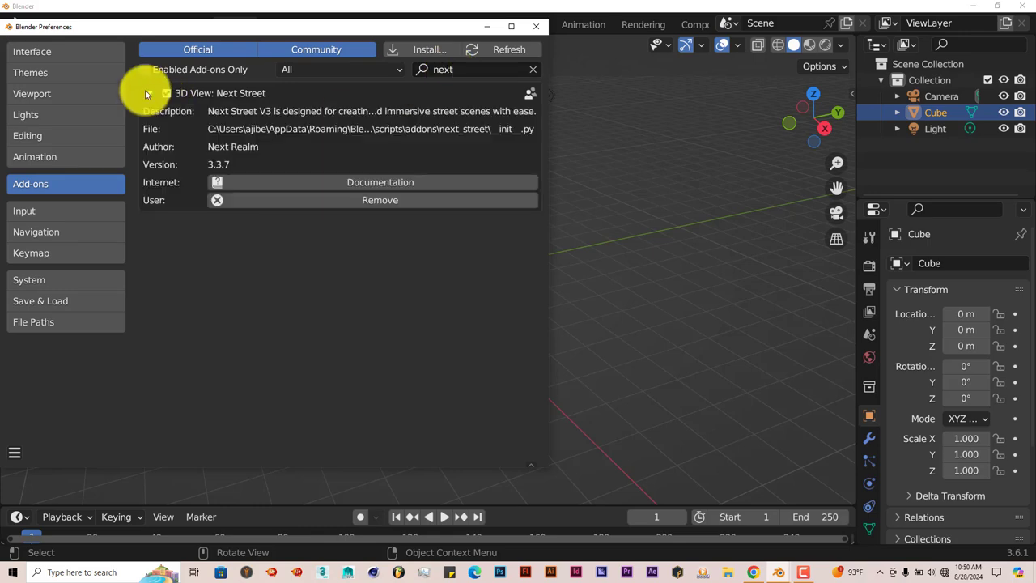
{"action": "left_click", "coordinate": [147, 94]}
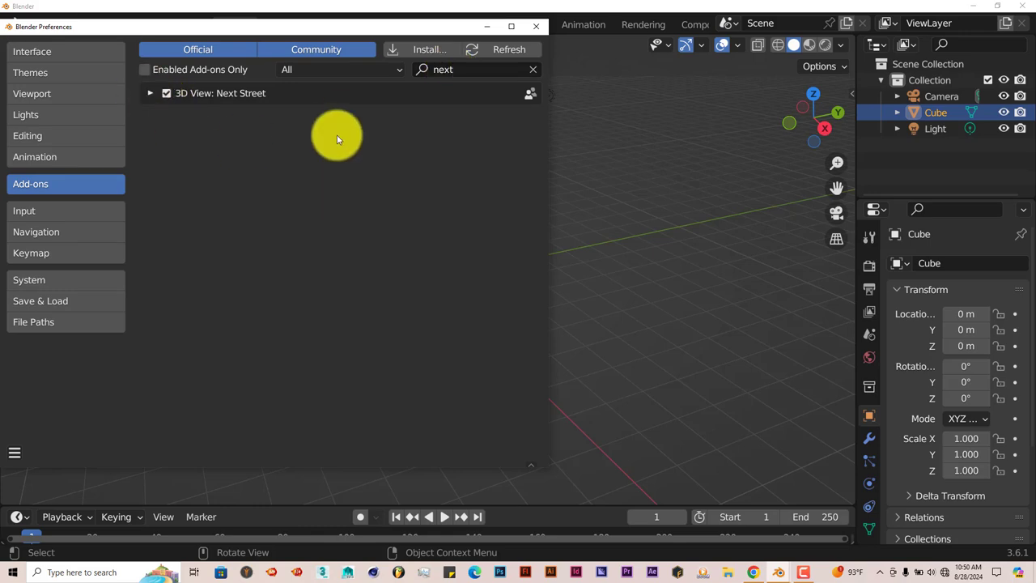
{"action": "left_click", "coordinate": [536, 27]}
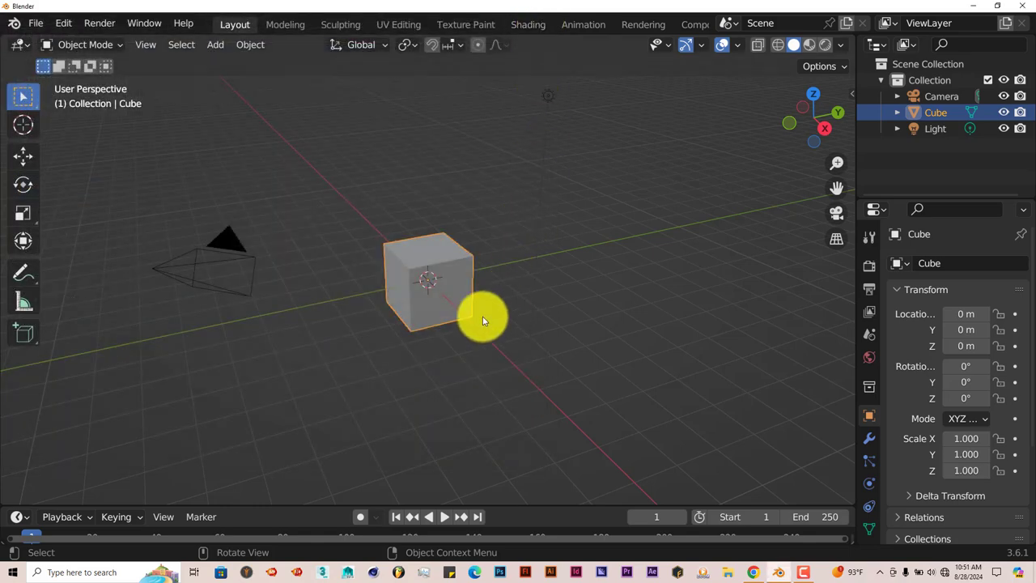
Step: Show the Next Street sidebar, delete the default cube, and add a lamp-lined Next Street road
{"action": "left_click", "coordinate": [854, 94]}
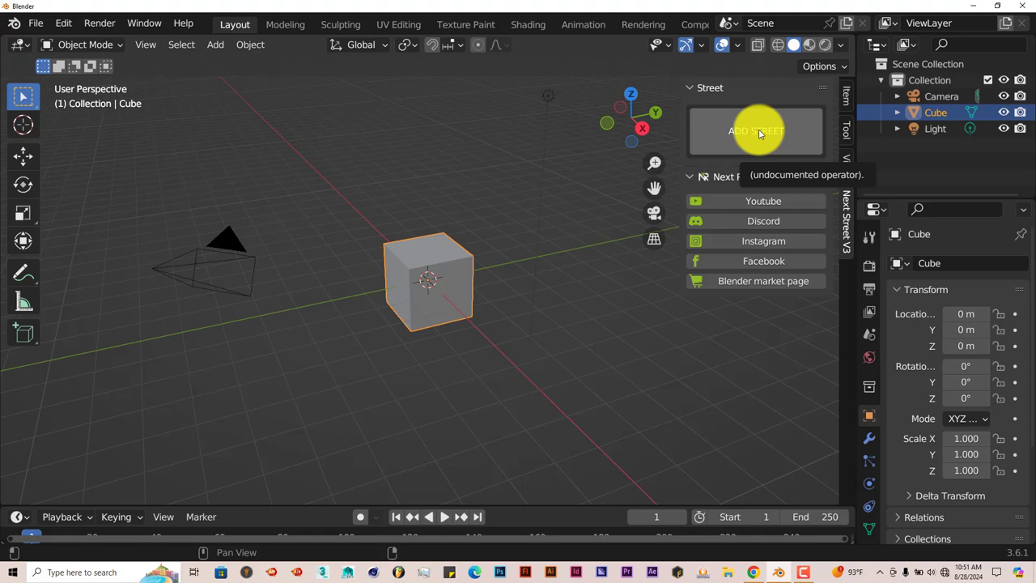
{"action": "middle_click_drag", "start_coordinate": [539, 345], "coordinate": [521, 334]}
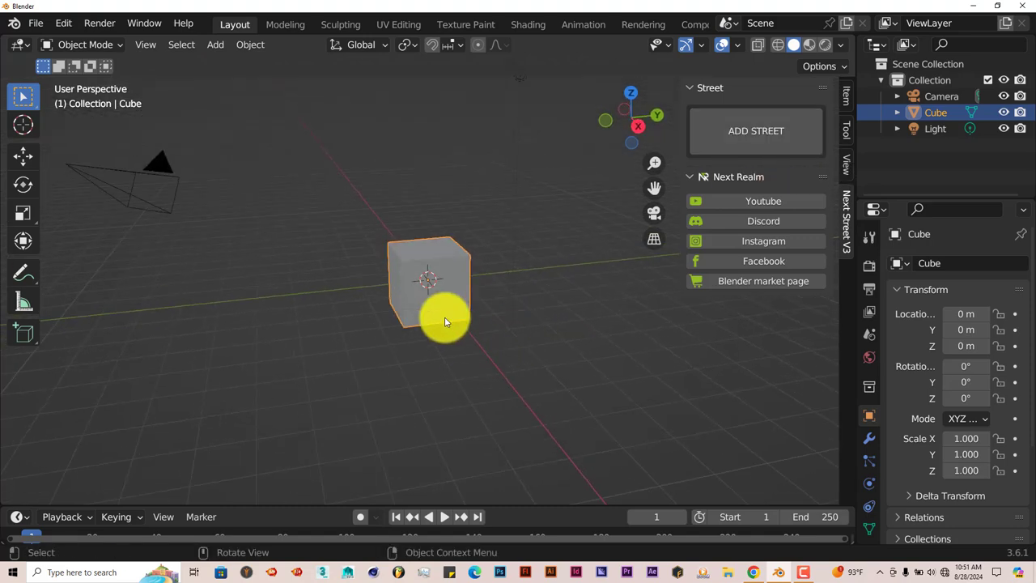
{"action": "key", "text": "Delete"}
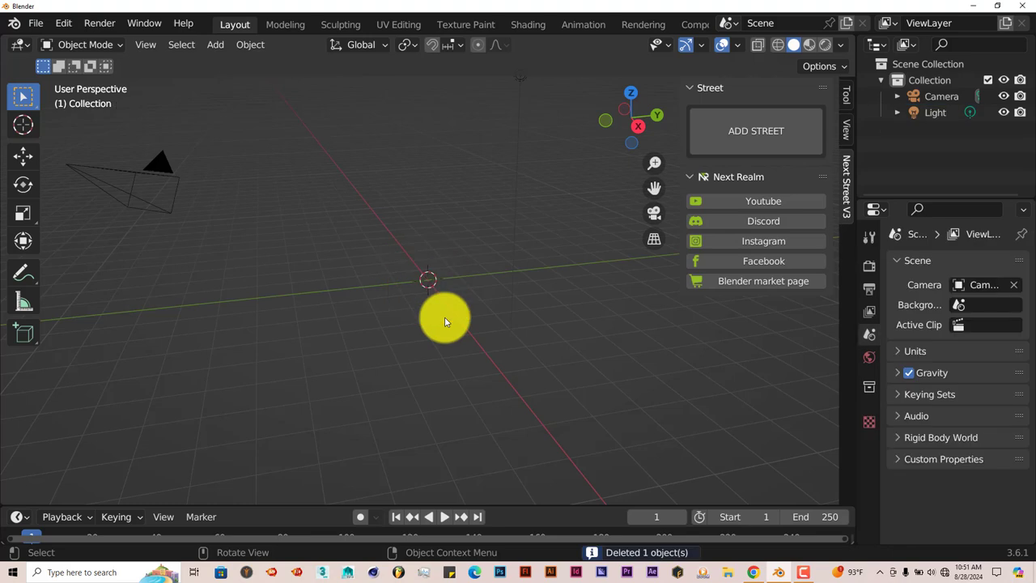
{"action": "left_click", "coordinate": [764, 140]}
{"action": "middle_click_drag", "start_coordinate": [415, 346], "coordinate": [544, 335]}
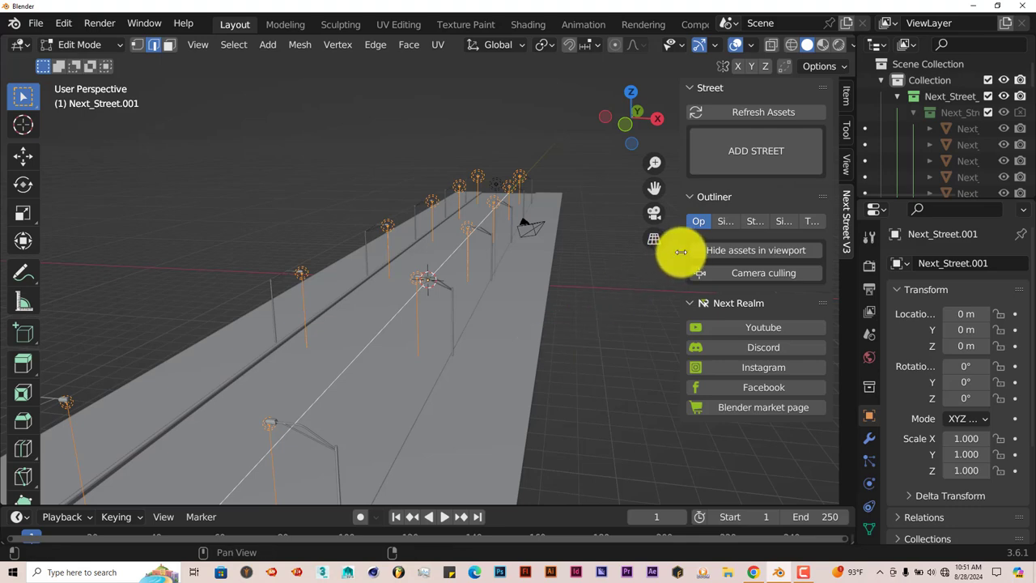
Step: Orbit and zoom to a steeper view along the street, then leave Edit Mode for Object Mode
{"action": "middle_click_drag", "start_coordinate": [566, 340], "coordinate": [310, 308]}
{"action": "scroll", "coordinate": [341, 335], "scroll_direction": "down", "scroll_amount": 5}
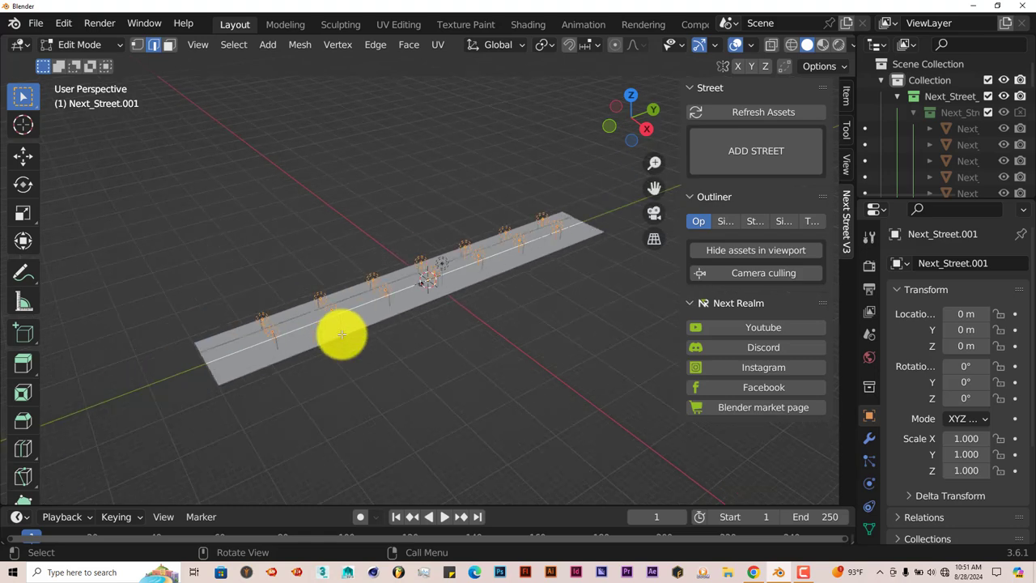
{"action": "scroll", "coordinate": [360, 388], "scroll_direction": "up", "scroll_amount": 5}
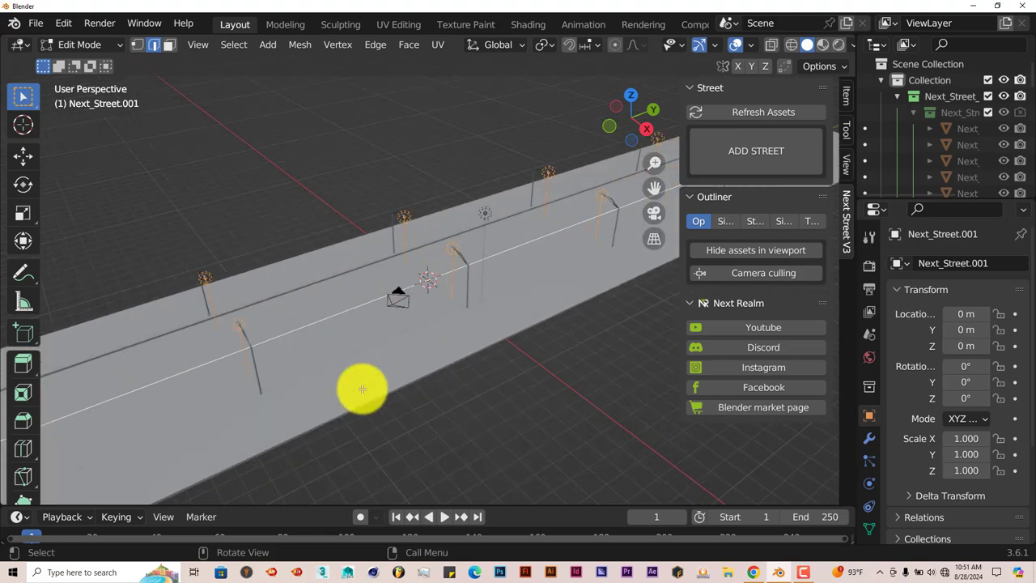
{"action": "middle_click_drag", "start_coordinate": [325, 393], "coordinate": [373, 377]}
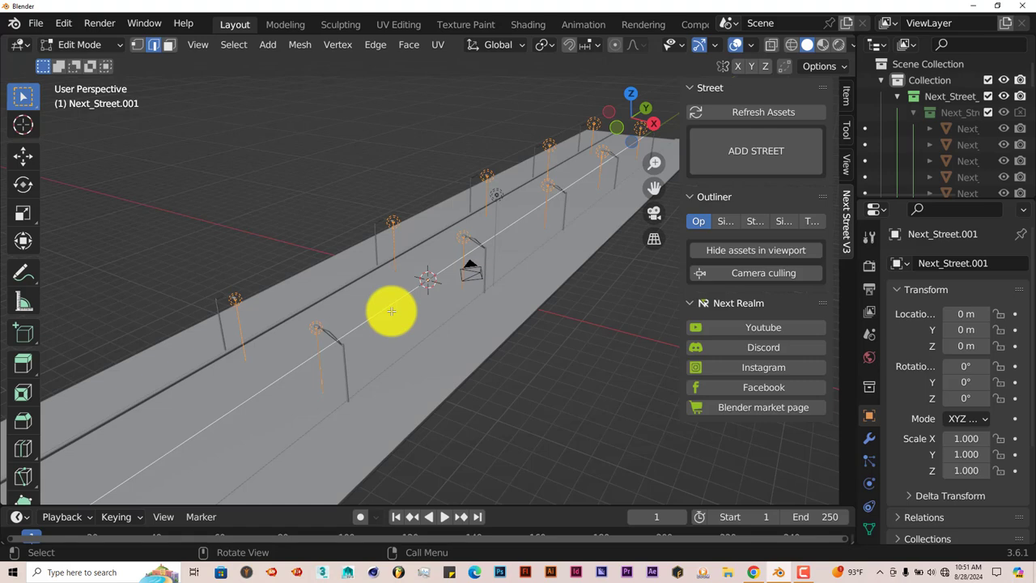
{"action": "key", "text": "Tab"}
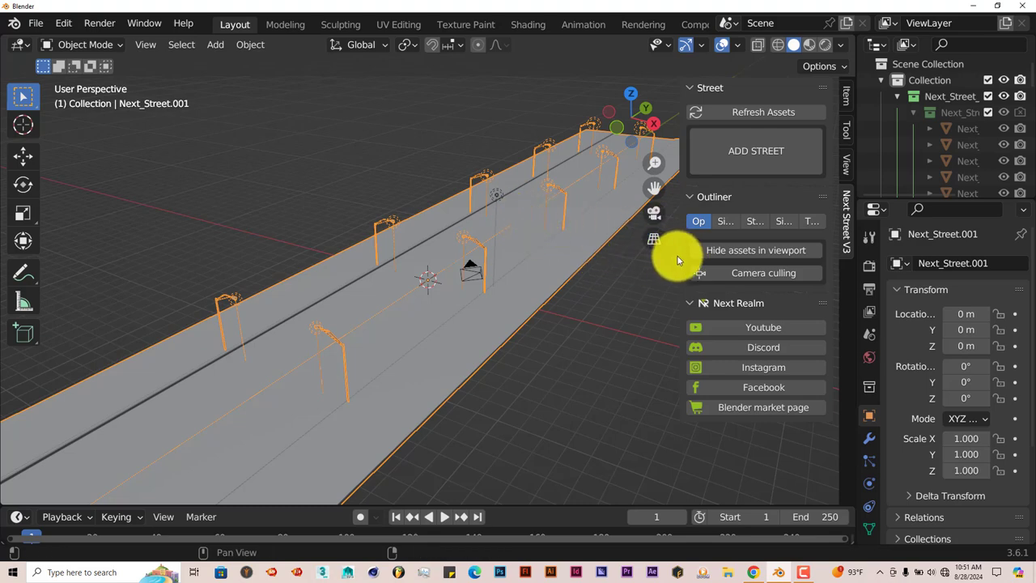
Step: Widen the Next Street sidebar, re-enter Edit Mode, and select the road's centre line
{"action": "left_click_drag", "start_coordinate": [684, 256], "coordinate": [619, 256]}
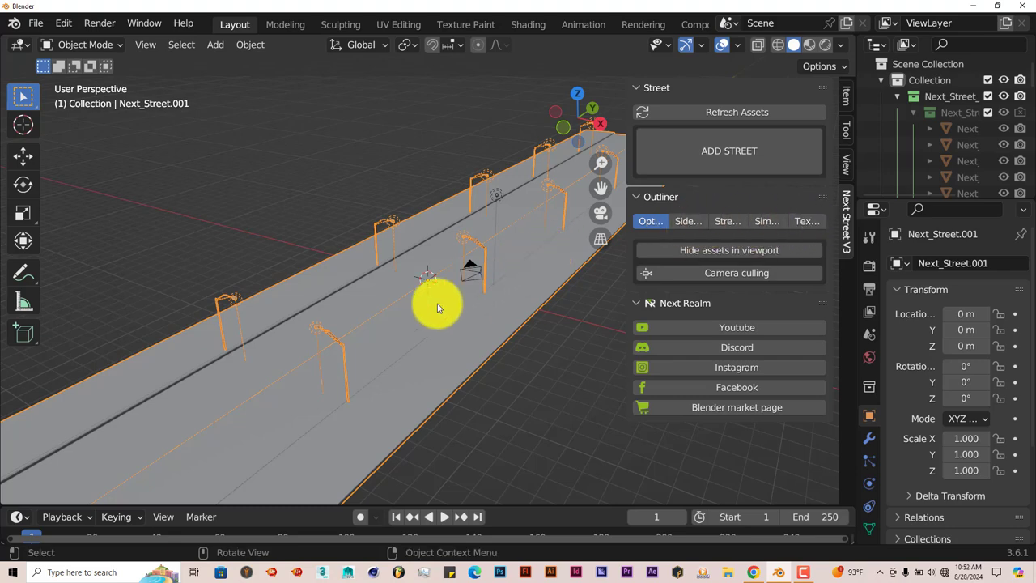
{"action": "key", "text": "Tab"}
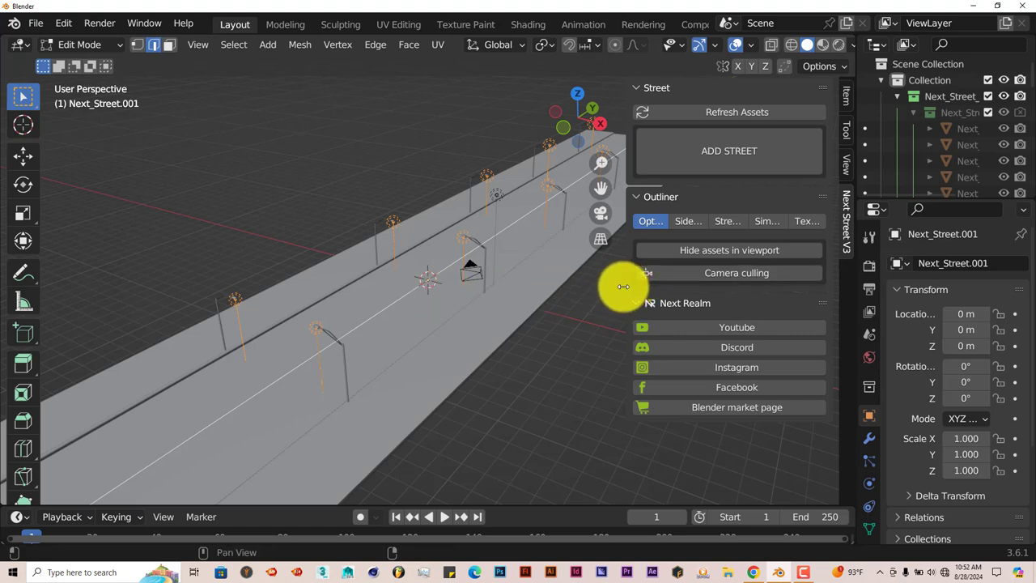
{"action": "left_click_drag", "start_coordinate": [625, 287], "coordinate": [605, 290]}
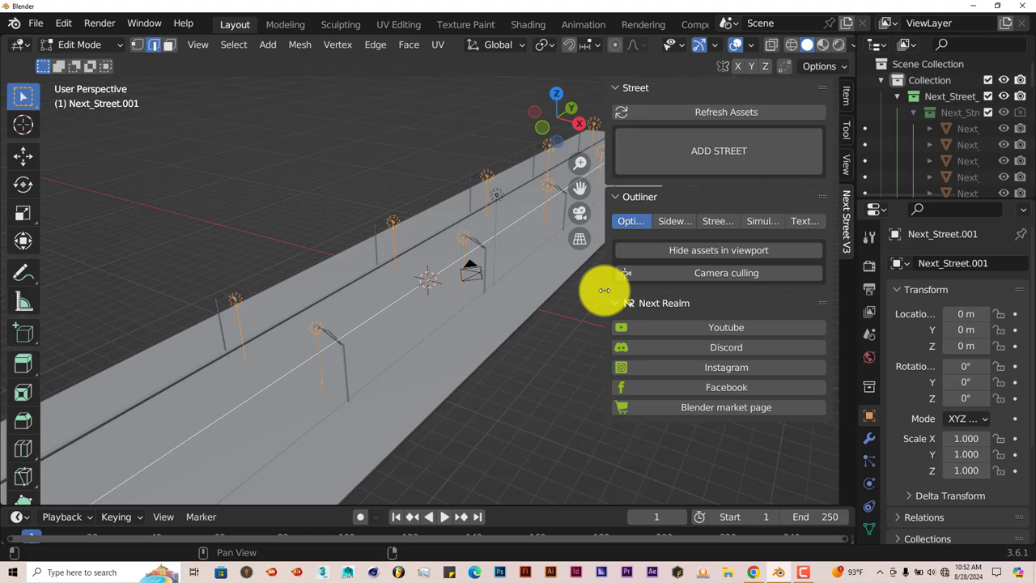
{"action": "middle_click_drag", "start_coordinate": [402, 390], "coordinate": [406, 292]}
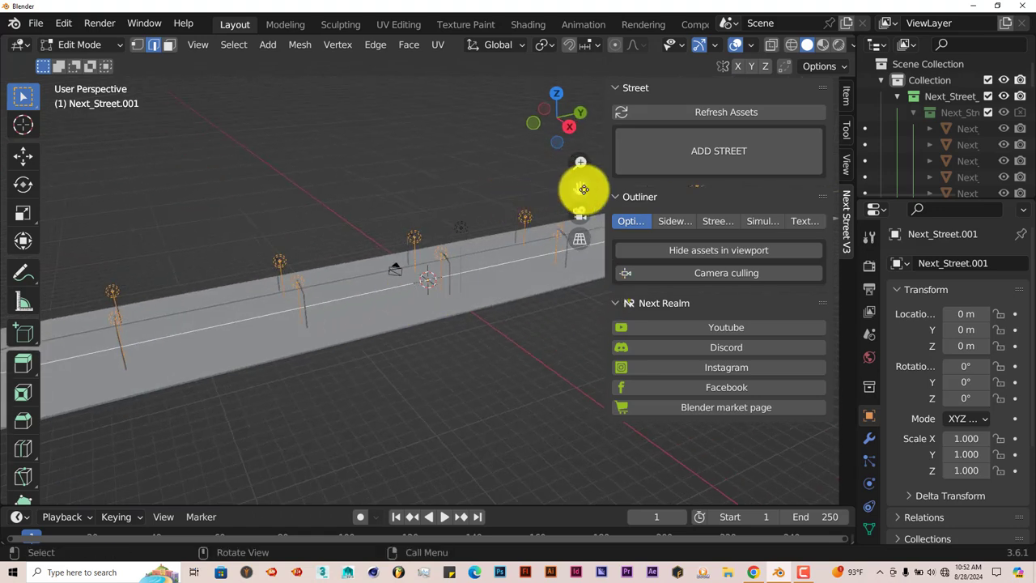
{"action": "left_click_drag", "start_coordinate": [580, 187], "coordinate": [548, 271]}
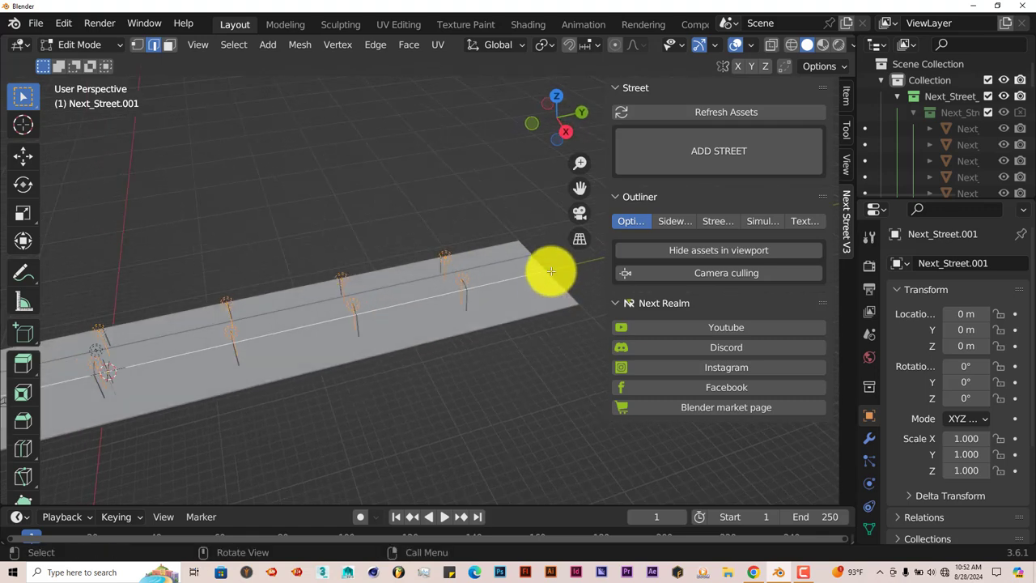
{"action": "left_click", "coordinate": [139, 49]}
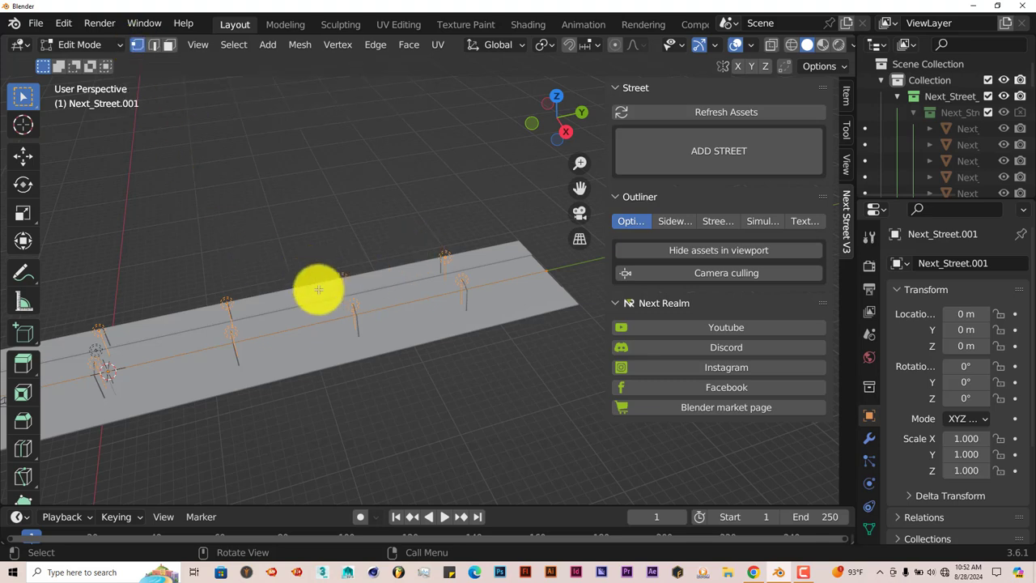
Step: In vertex mode, extend the road's end vertex 21 m along the Y axis
{"action": "left_click", "coordinate": [136, 45]}
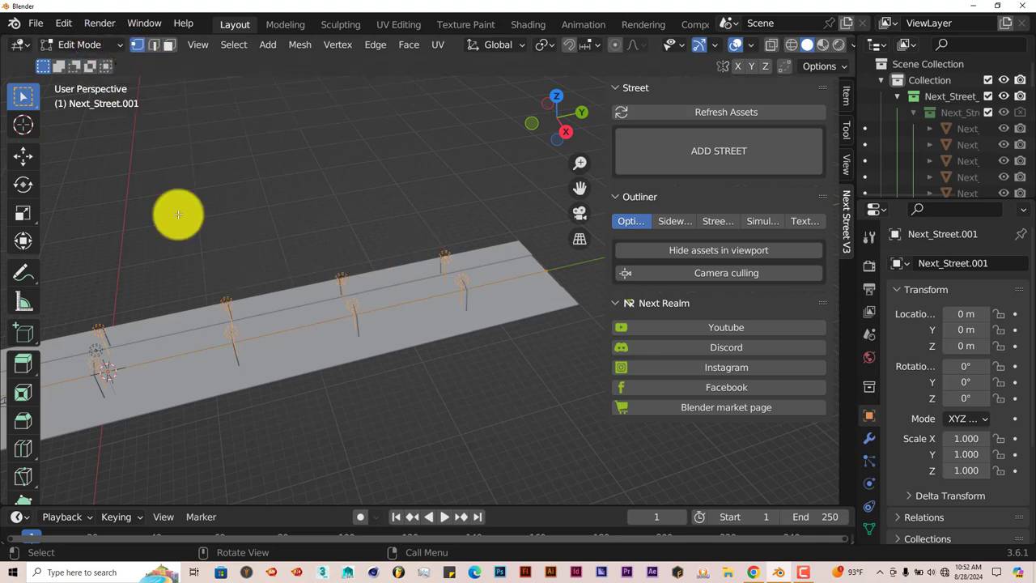
{"action": "left_click", "coordinate": [15, 155]}
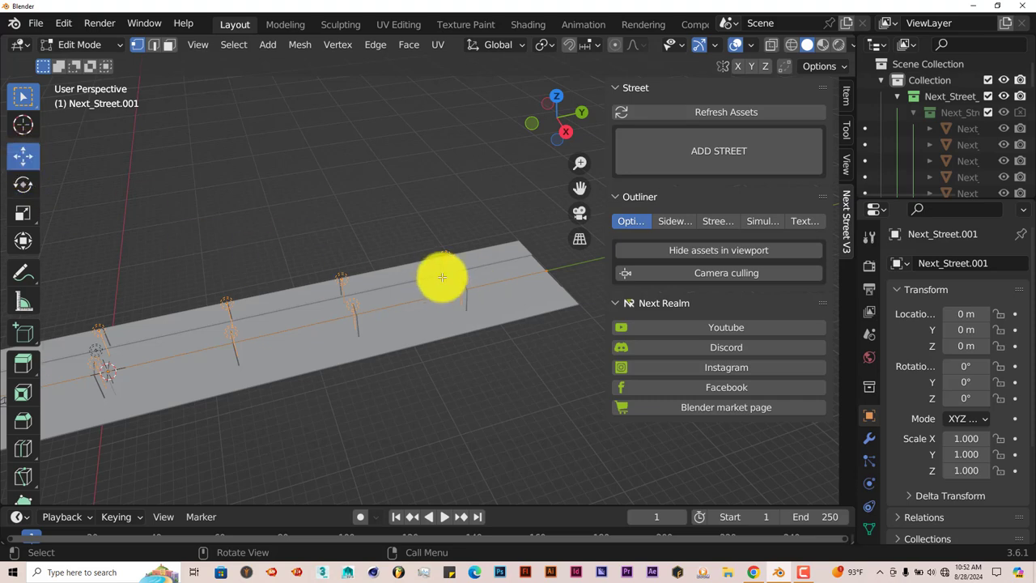
{"action": "scroll", "coordinate": [534, 300], "scroll_direction": "down", "scroll_amount": 3}
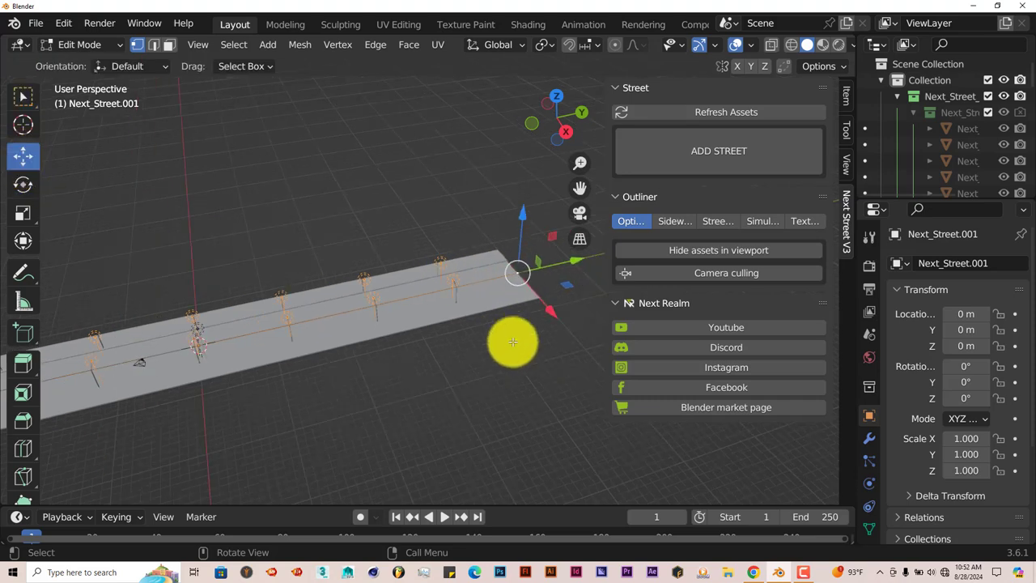
{"action": "key", "text": "g"}
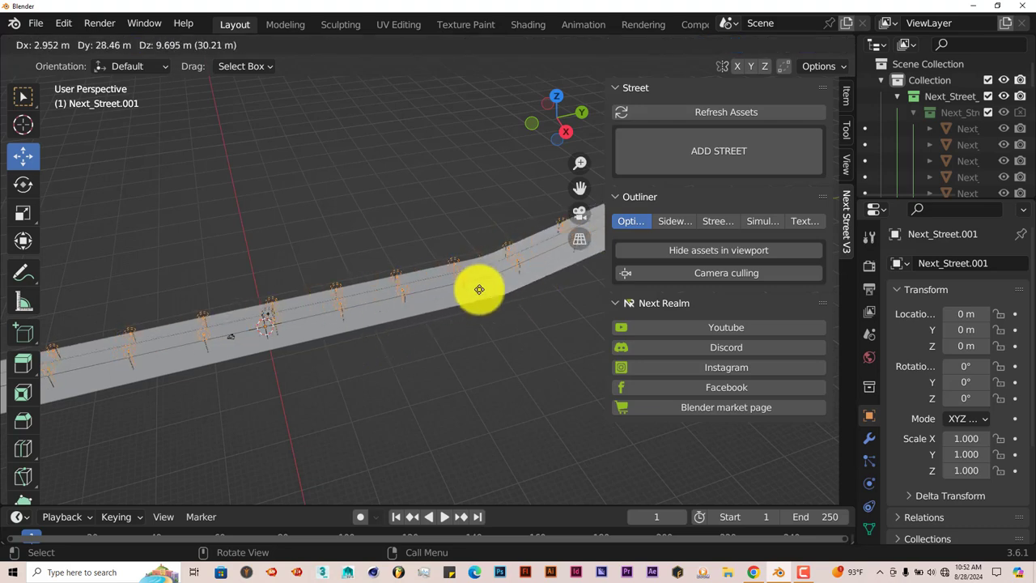
{"action": "right_click", "coordinate": [512, 282]}
{"action": "scroll", "coordinate": [505, 284], "scroll_direction": "down", "scroll_amount": 3}
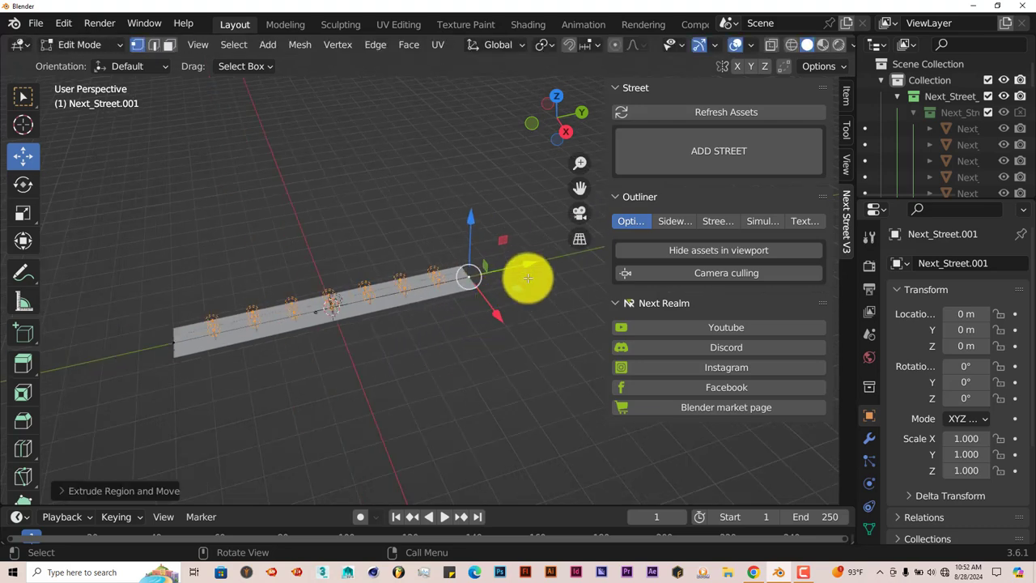
{"action": "key", "text": "g"}
{"action": "key", "text": "y"}
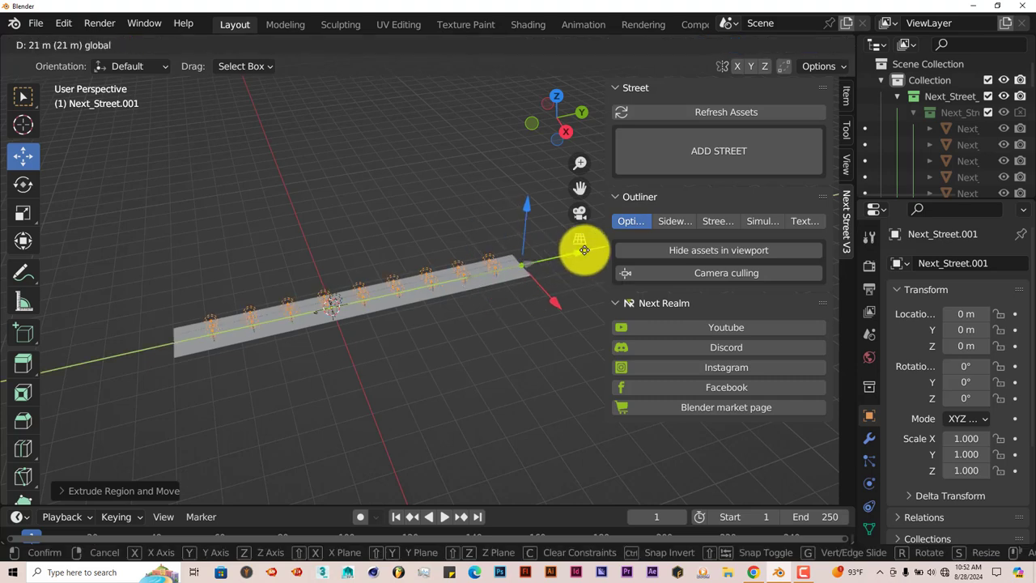
{"action": "left_click", "coordinate": [588, 226]}
{"action": "left_click_drag", "start_coordinate": [578, 195], "coordinate": [475, 325]}
Step: Extrude the road's end again along the X axis to make a bend
{"action": "key", "text": "e"}
{"action": "key", "text": "x"}
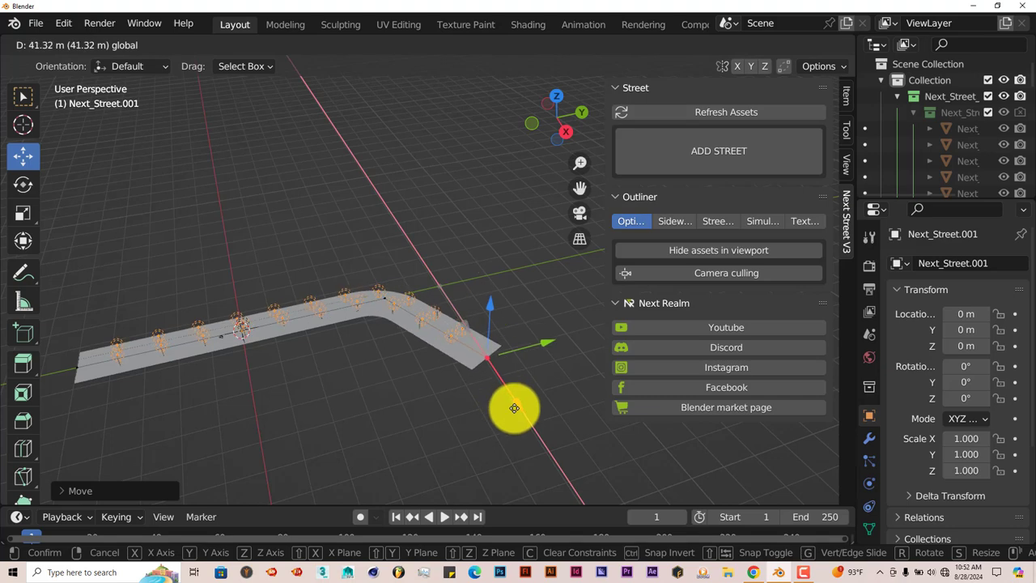
{"action": "left_click", "coordinate": [524, 420]}
{"action": "middle_click_drag", "start_coordinate": [377, 458], "coordinate": [254, 426]}
{"action": "scroll", "coordinate": [368, 431], "scroll_direction": "up", "scroll_amount": 4}
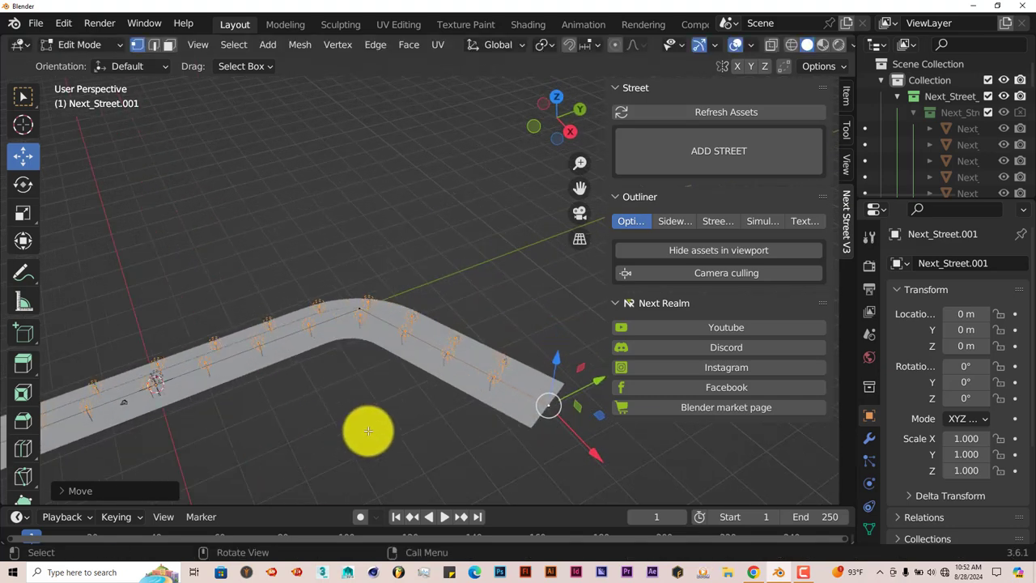
{"action": "scroll", "coordinate": [369, 429], "scroll_direction": "down", "scroll_amount": 3}
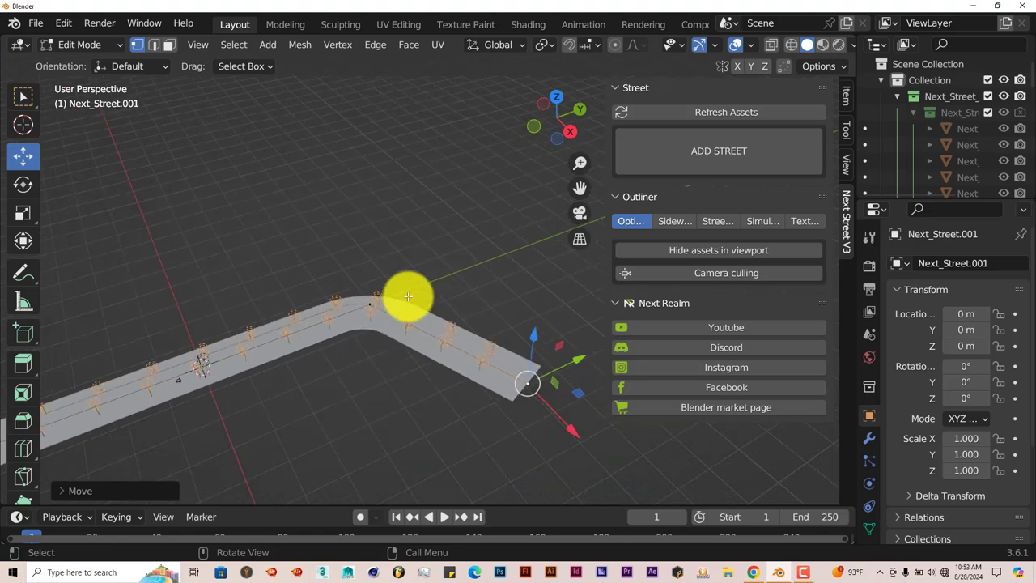
Step: Extrude the bend's corner vertex and pull it out into a third road arm
{"action": "left_click", "coordinate": [370, 302]}
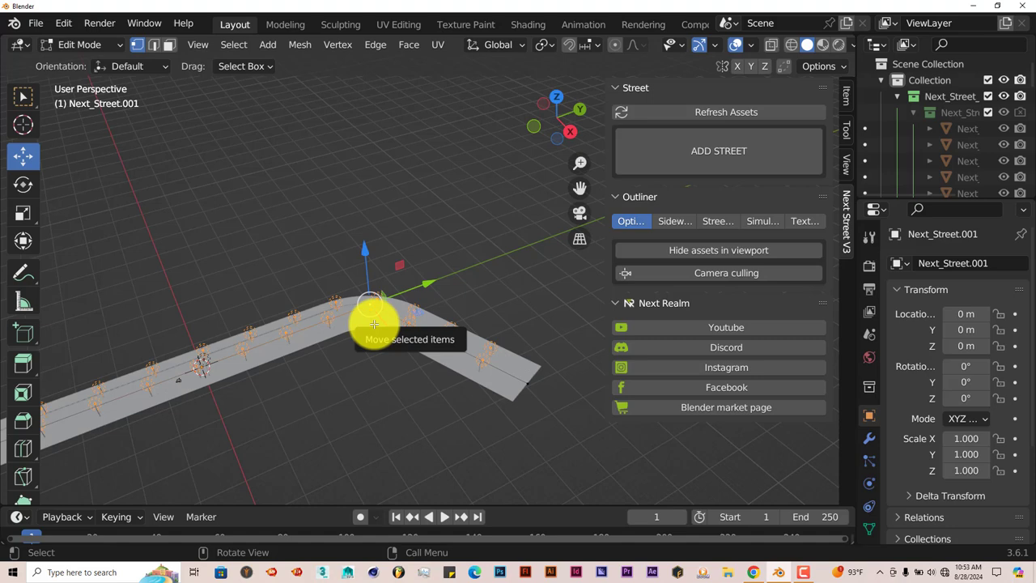
{"action": "key", "text": "e"}
{"action": "right_click", "coordinate": [374, 324]}
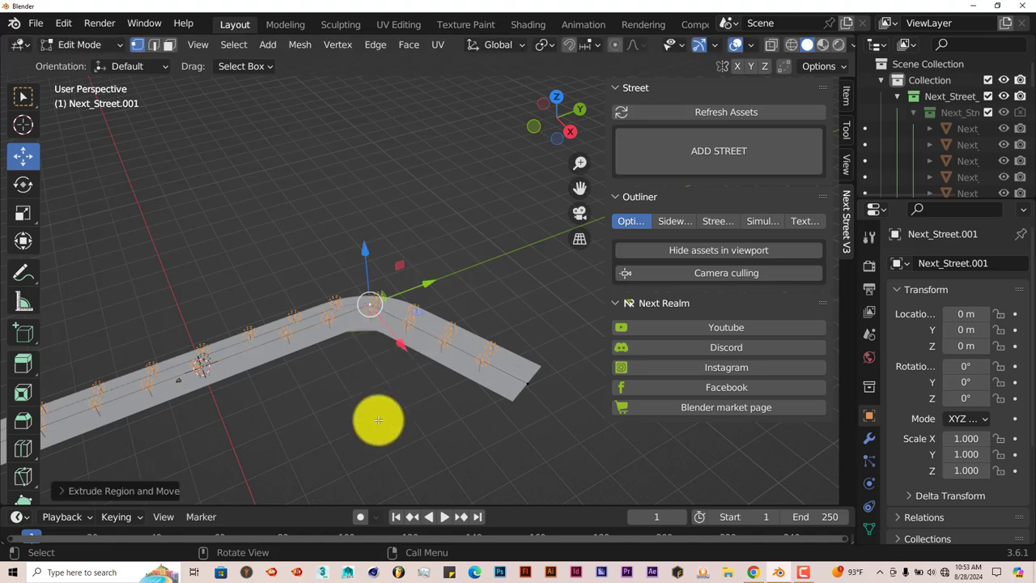
{"action": "left_click_drag", "start_coordinate": [400, 342], "coordinate": [303, 208]}
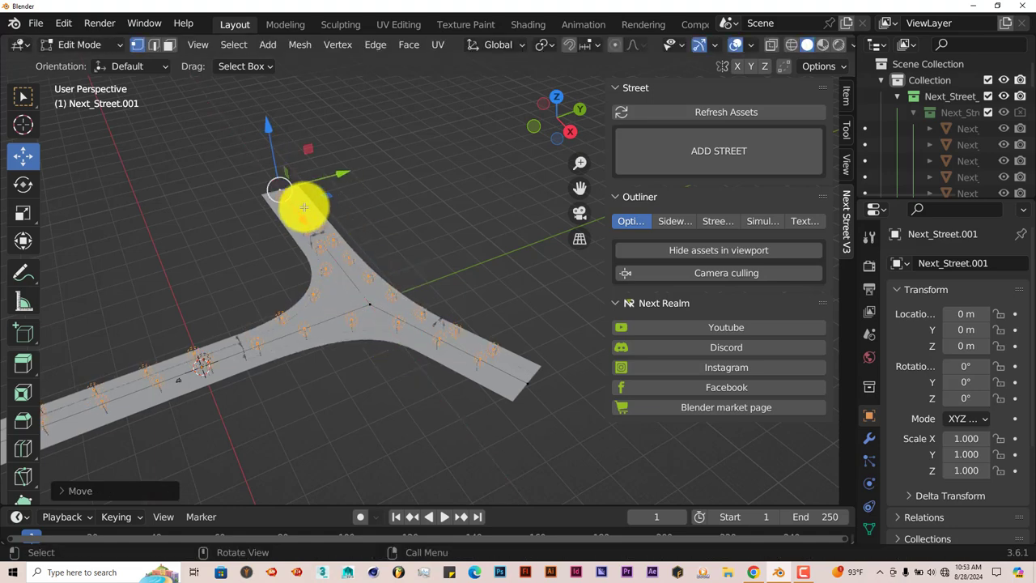
{"action": "middle_click_drag", "start_coordinate": [331, 319], "coordinate": [362, 299]}
{"action": "middle_click_drag", "start_coordinate": [348, 334], "coordinate": [336, 344]}
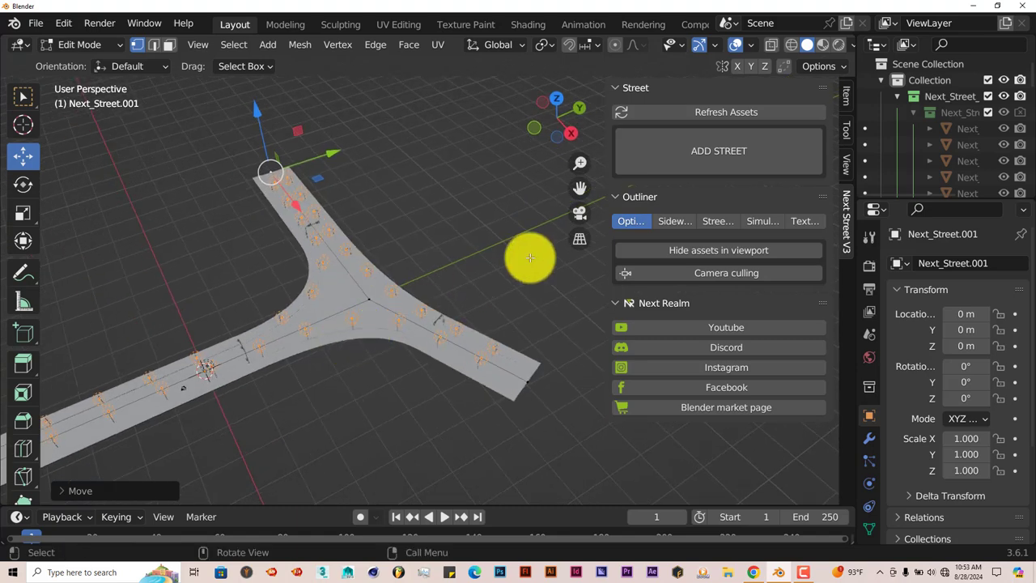
{"action": "left_click_drag", "start_coordinate": [579, 187], "coordinate": [680, 140]}
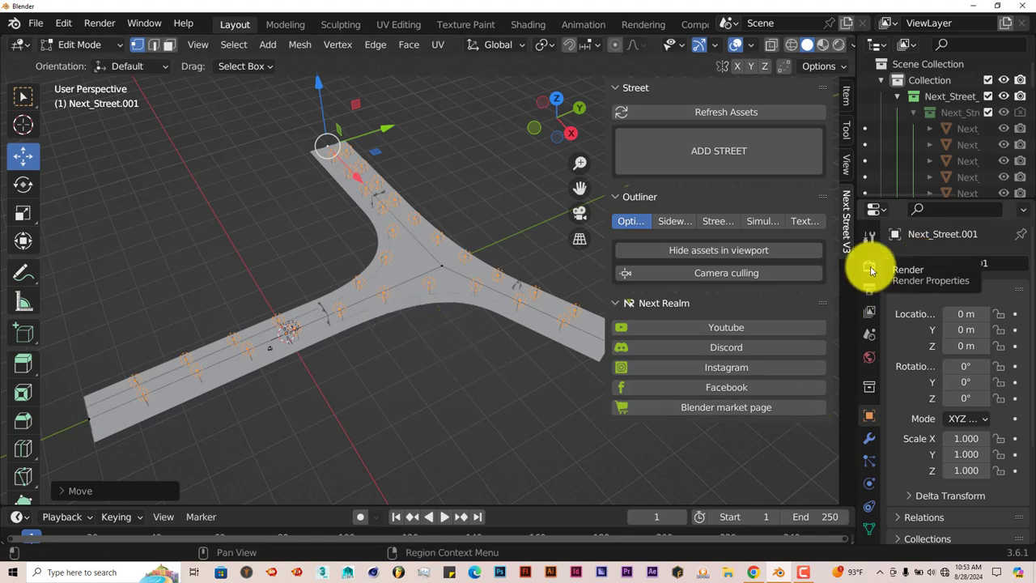
Step: Set the render engine to Cycles on GPU Compute, then show the World properties
{"action": "left_click", "coordinate": [871, 268]}
{"action": "left_click", "coordinate": [976, 264]}
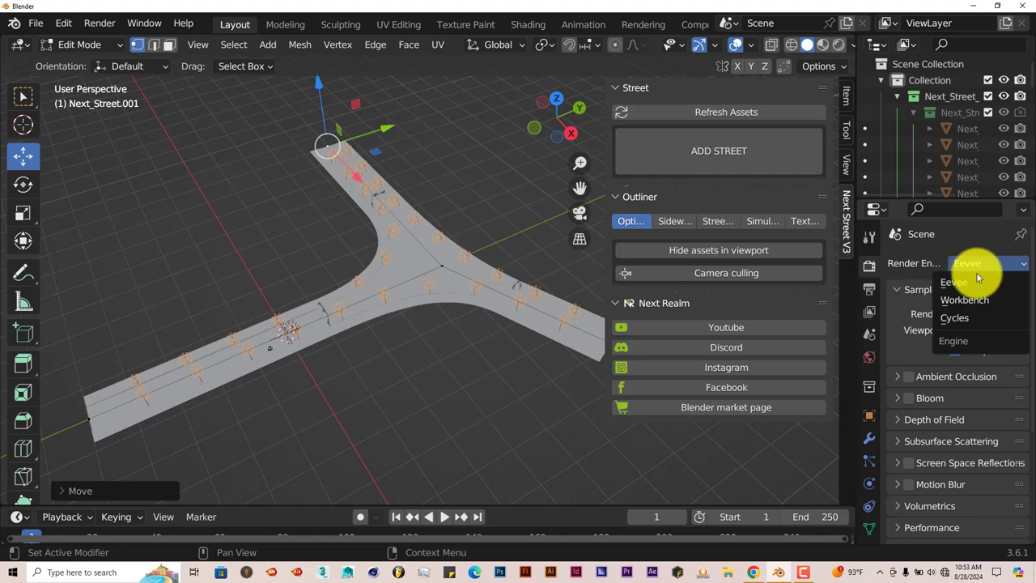
{"action": "left_click", "coordinate": [975, 321]}
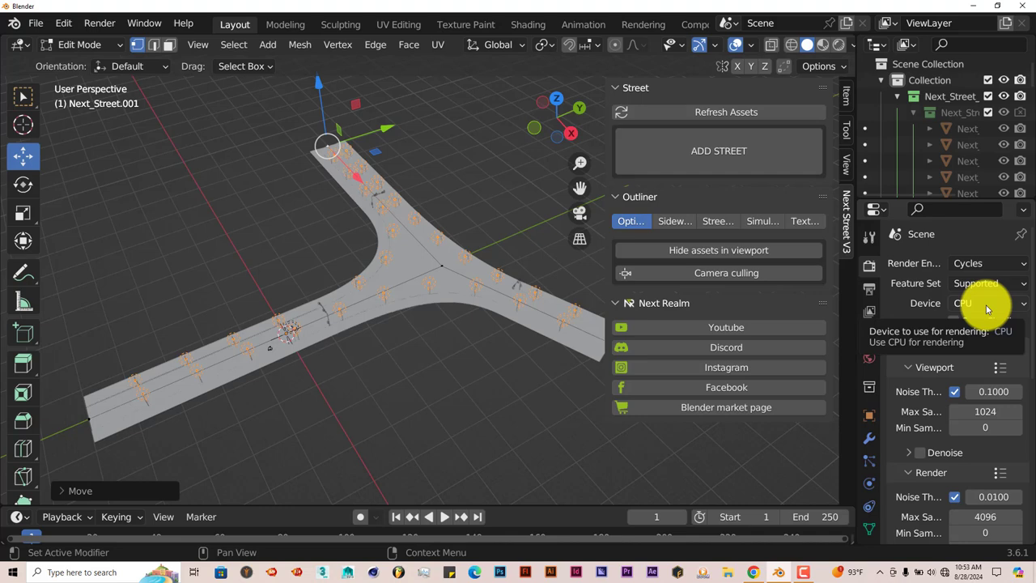
{"action": "left_click", "coordinate": [1008, 305]}
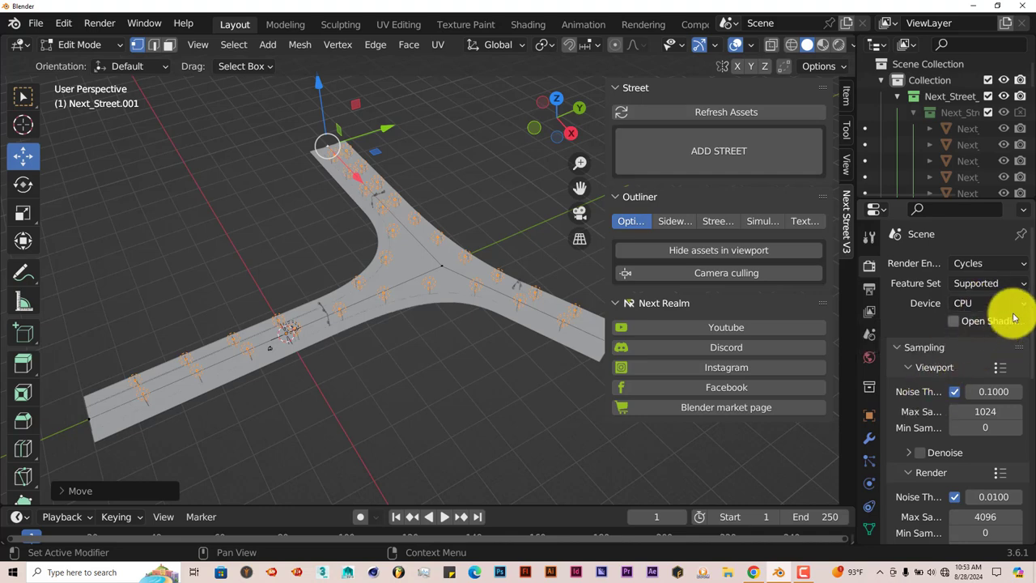
{"action": "left_click", "coordinate": [1001, 341]}
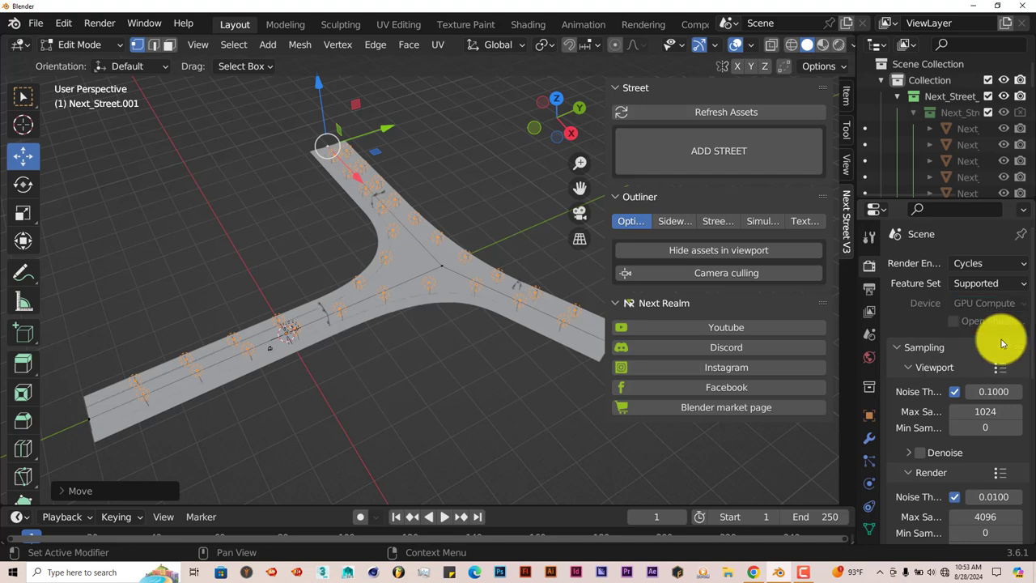
{"action": "left_click", "coordinate": [868, 358]}
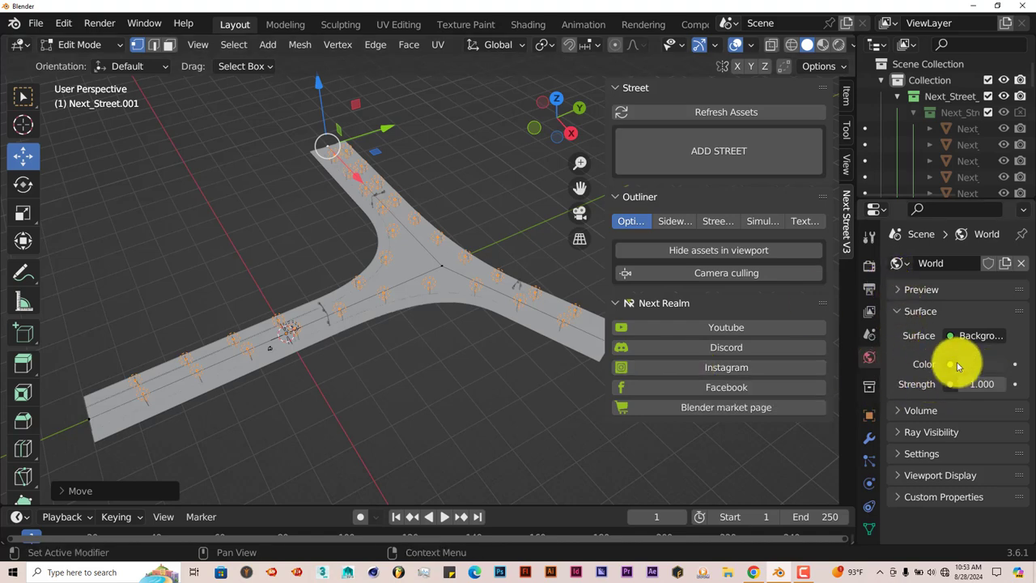
Step: Change the World colour to light blue, raising its Value to 0.650
{"action": "left_click", "coordinate": [999, 365]}
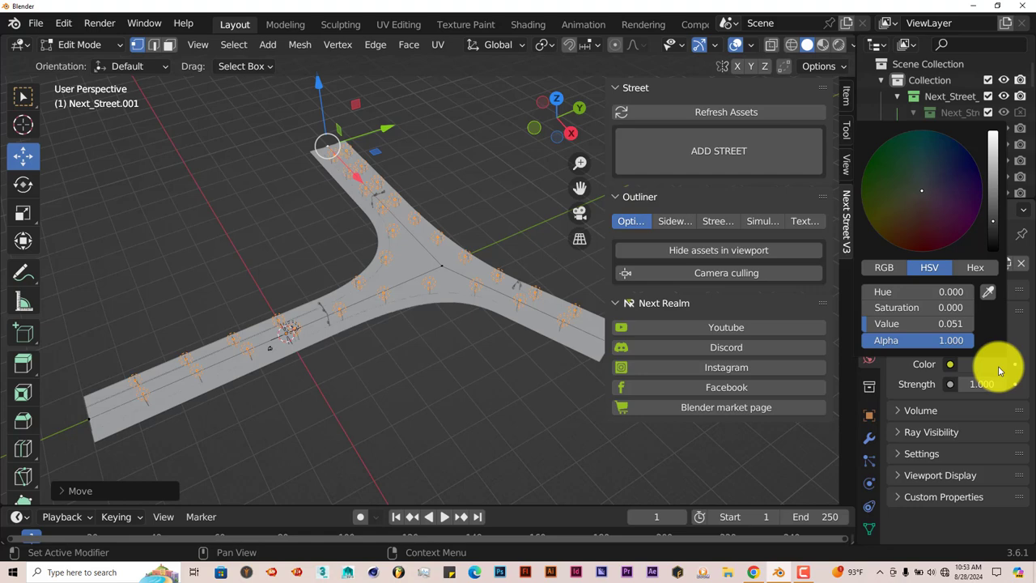
{"action": "left_click", "coordinate": [994, 159]}
{"action": "left_click_drag", "start_coordinate": [994, 157], "coordinate": [994, 151]}
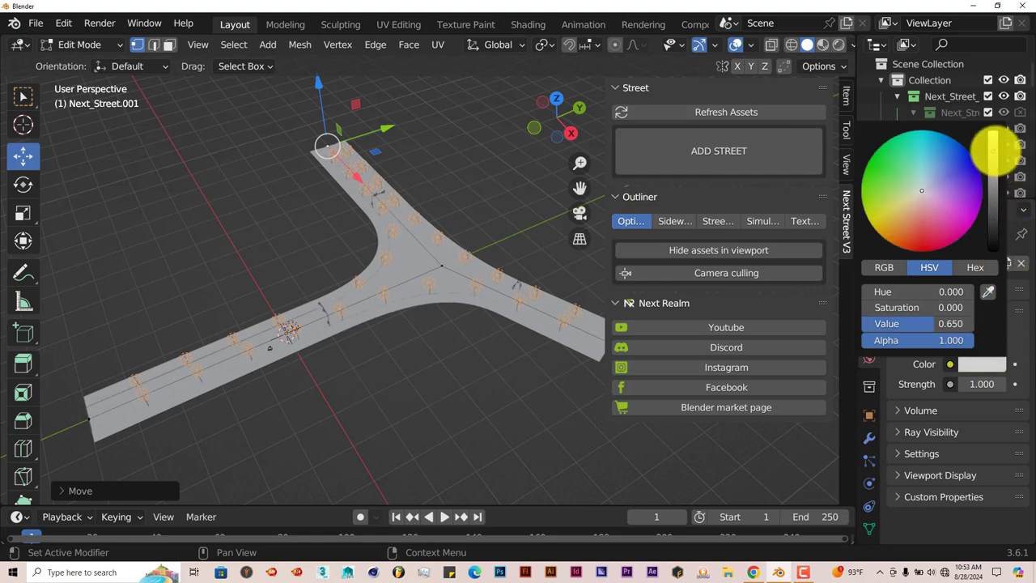
{"action": "left_click", "coordinate": [922, 189]}
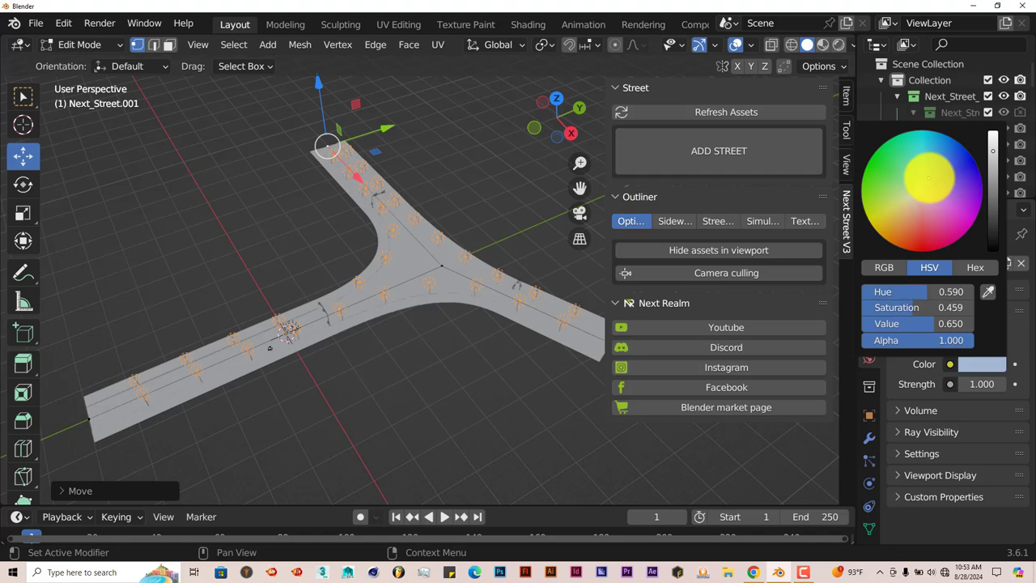
Step: Preview the junction in Rendered shading, zoom in on the intersection, then call up the shading menu
{"action": "left_click", "coordinate": [837, 46]}
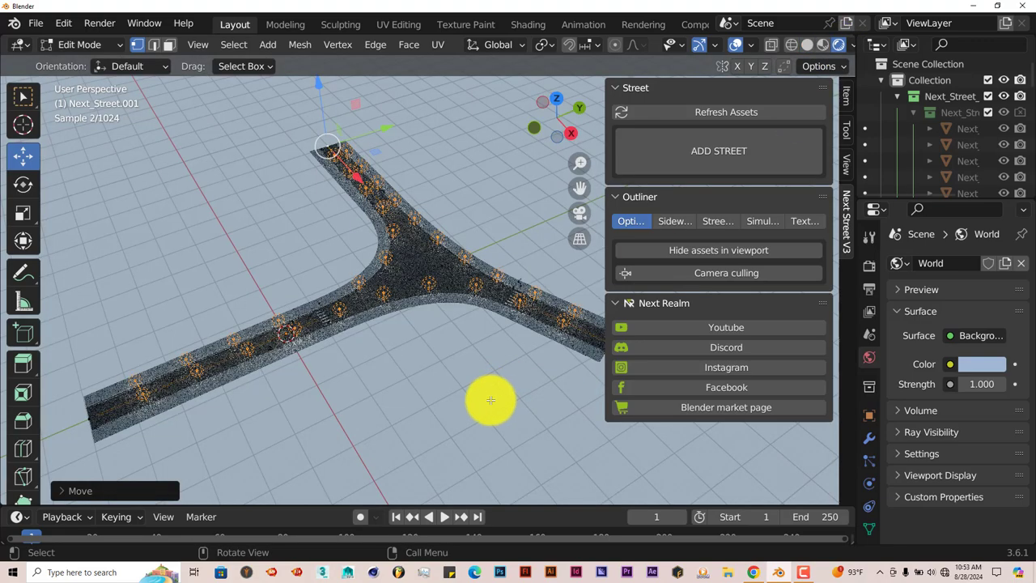
{"action": "scroll", "coordinate": [491, 400], "scroll_direction": "up", "scroll_amount": 5}
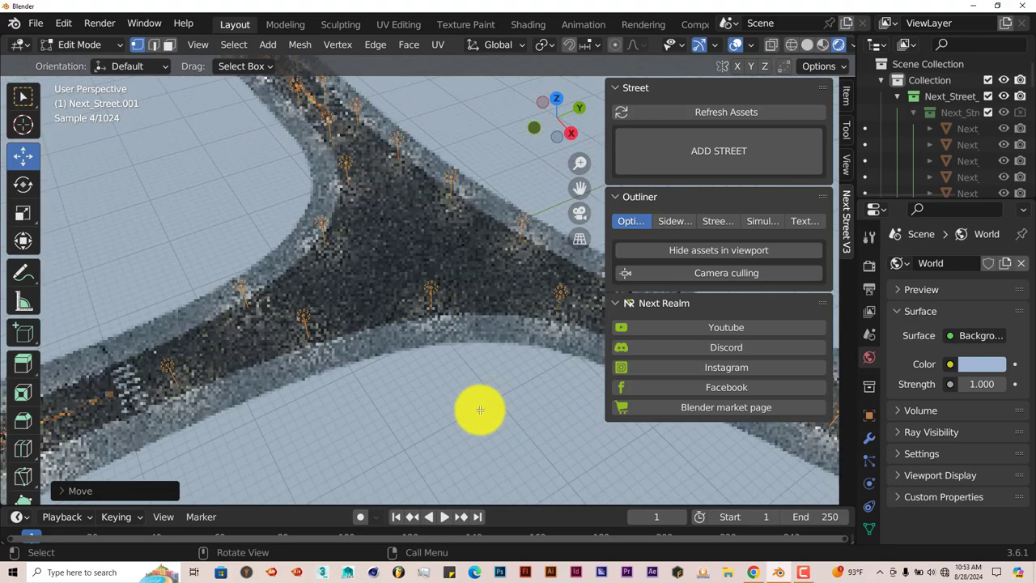
{"action": "scroll", "coordinate": [478, 324], "scroll_direction": "up", "scroll_amount": 1}
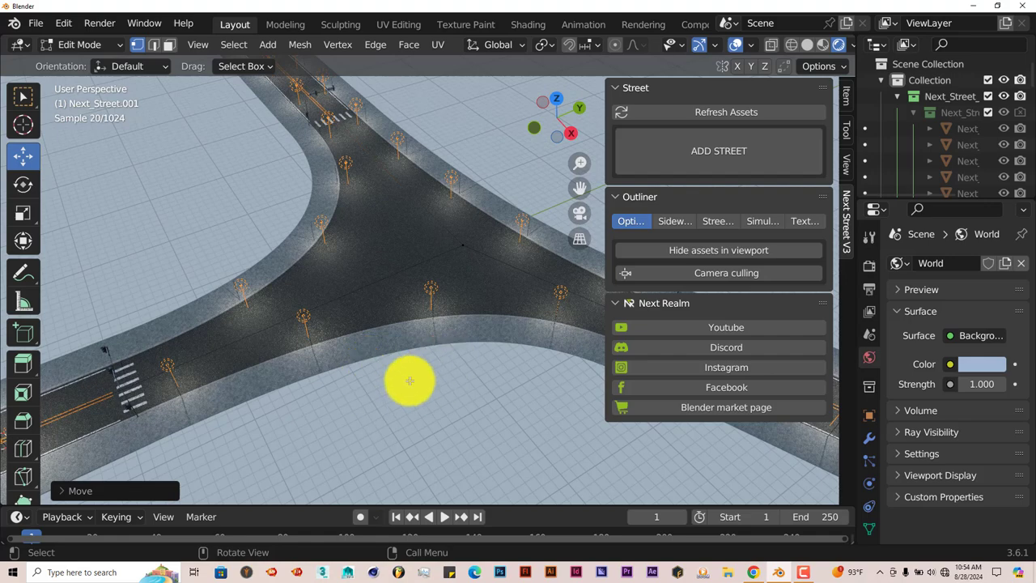
{"action": "scroll", "coordinate": [357, 377], "scroll_direction": "up", "scroll_amount": 3}
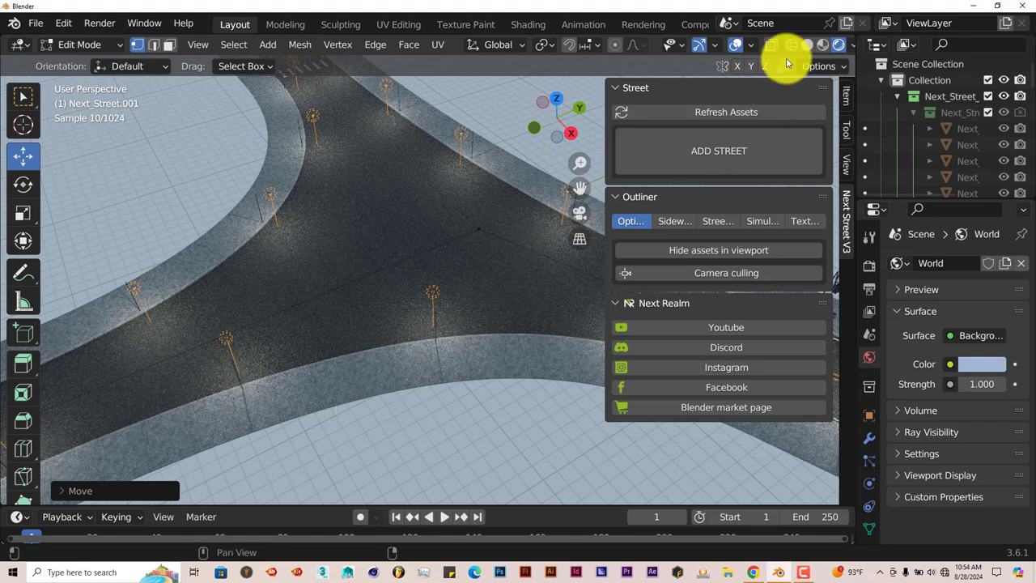
{"action": "key", "text": "z"}
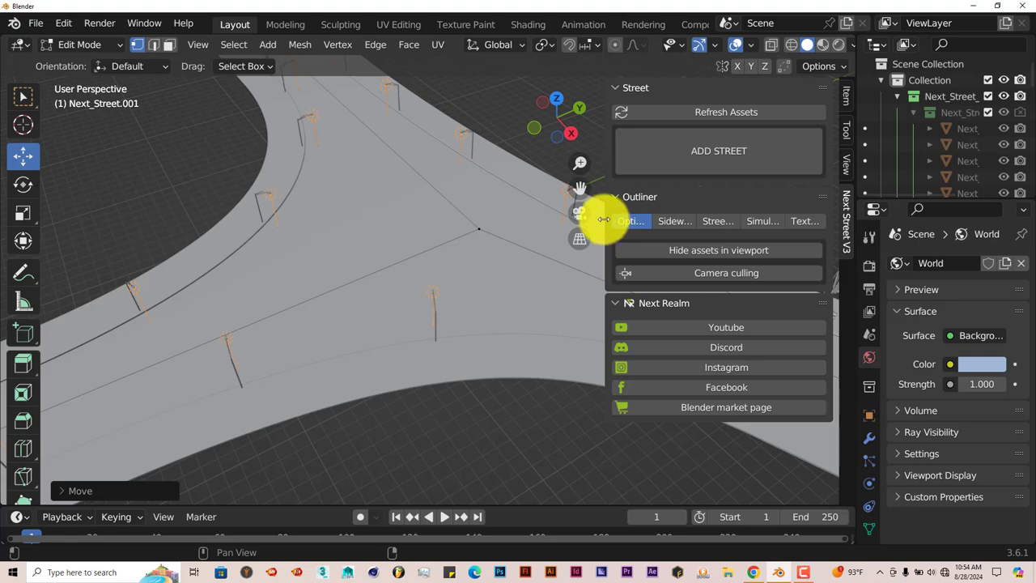
Step: Widen the Next Street sidebar and orbit to see more of the distant street
{"action": "left_click_drag", "start_coordinate": [597, 218], "coordinate": [457, 220]}
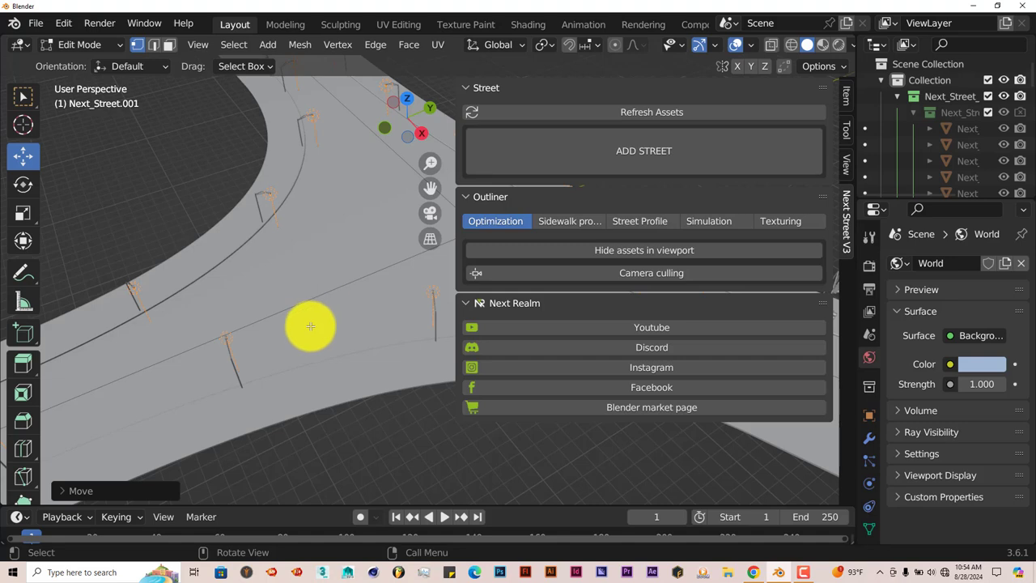
{"action": "middle_click_drag", "start_coordinate": [310, 322], "coordinate": [322, 344]}
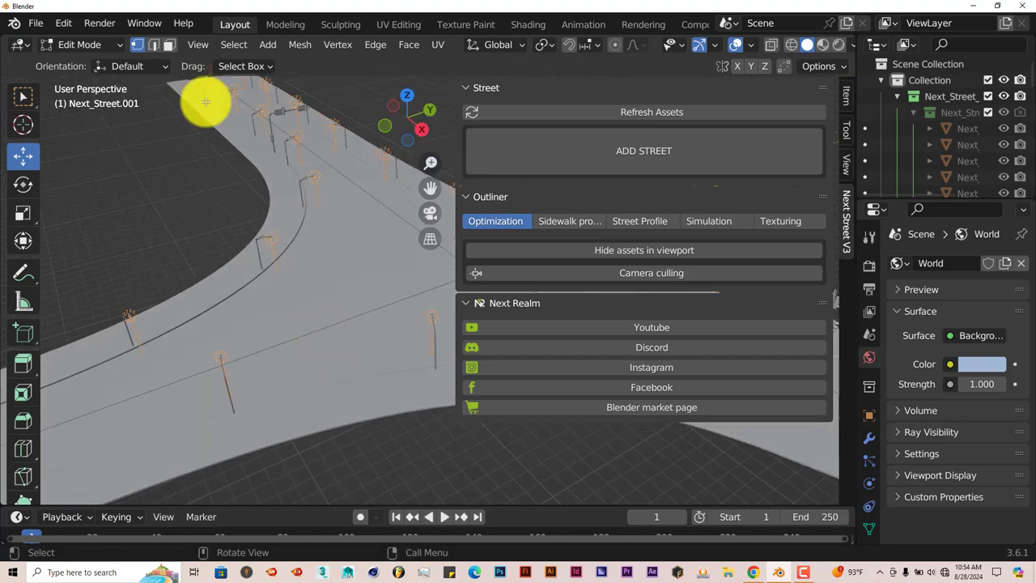
Step: Switch to edge select and apply the Next_sidewalk profile_6 (Sidewalk 6) profile to the street
{"action": "left_click", "coordinate": [158, 46]}
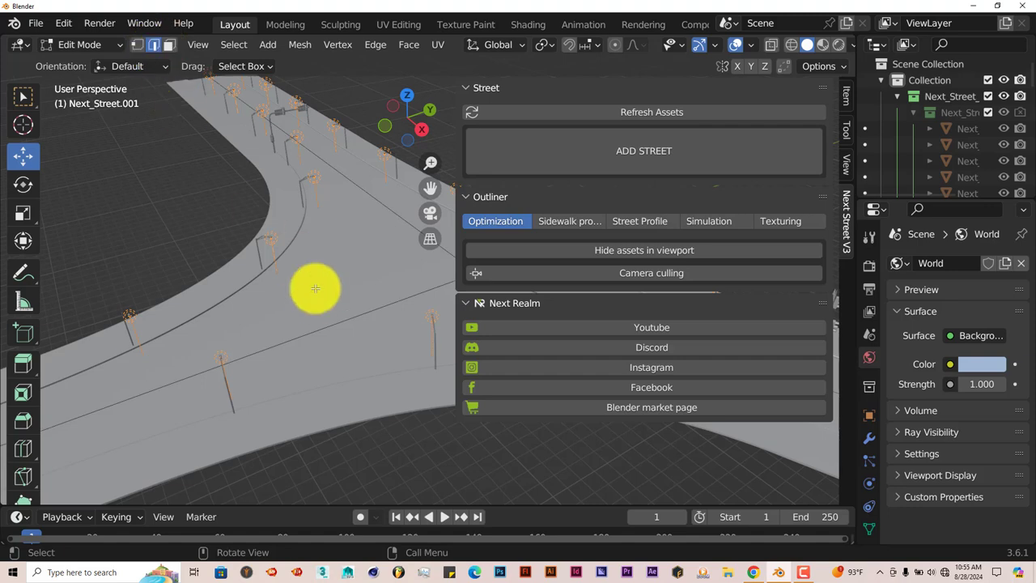
{"action": "middle_click_drag", "start_coordinate": [319, 329], "coordinate": [359, 382], "text": "shift"}
{"action": "scroll", "coordinate": [359, 389], "scroll_direction": "up", "scroll_amount": 4}
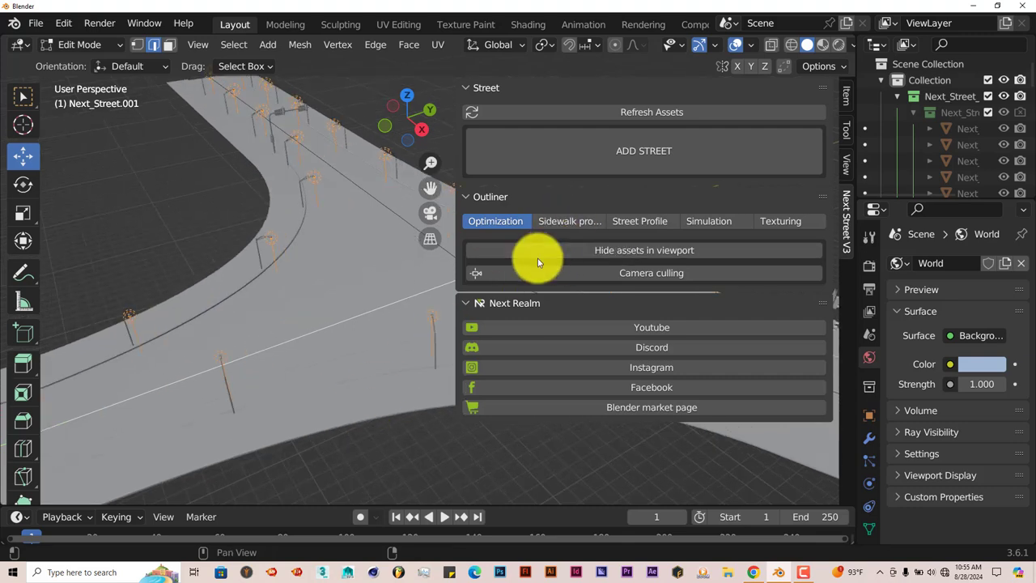
{"action": "left_click", "coordinate": [562, 223]}
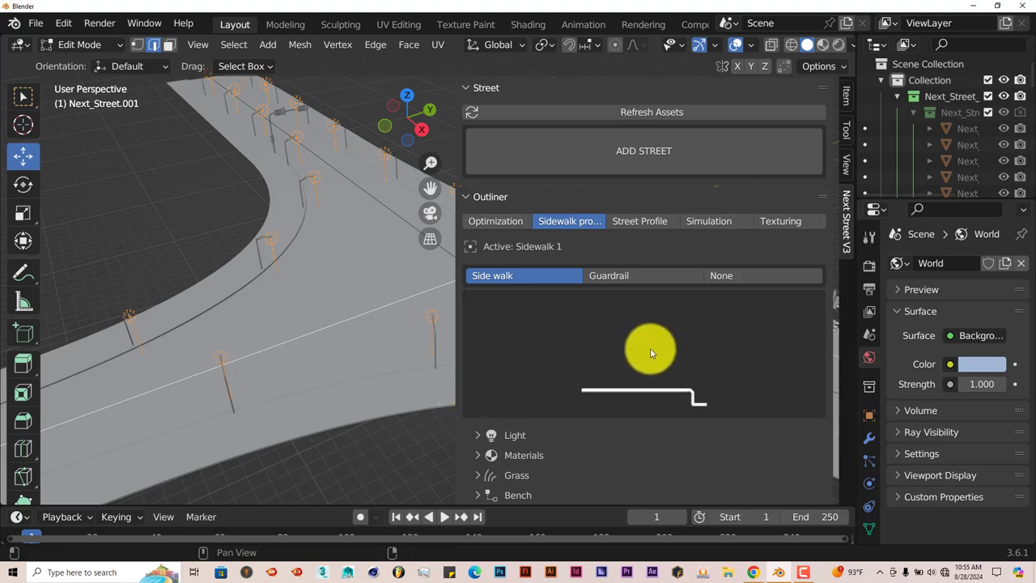
{"action": "left_click", "coordinate": [624, 367]}
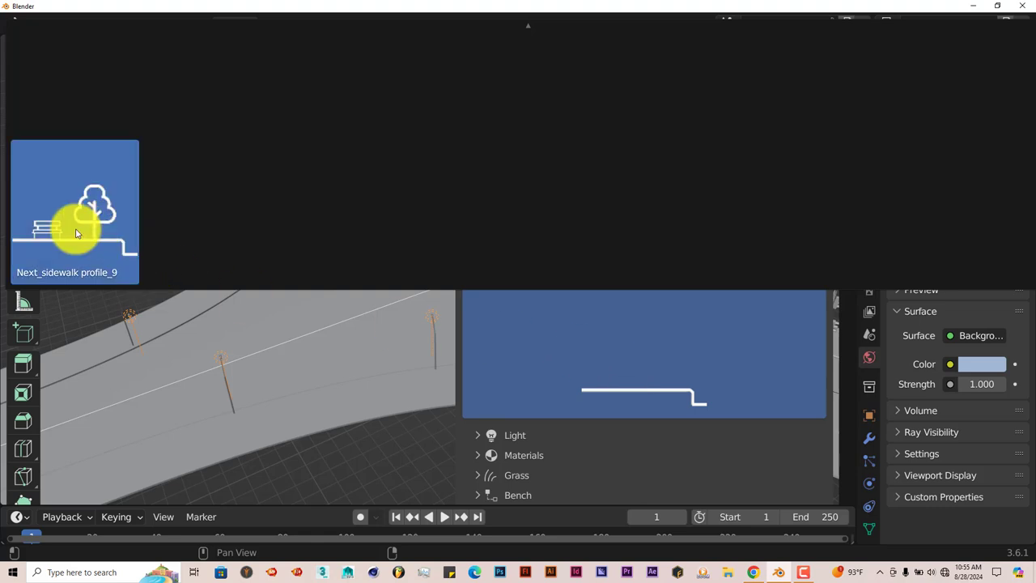
{"action": "scroll", "coordinate": [77, 234], "scroll_direction": "up", "scroll_amount": 2}
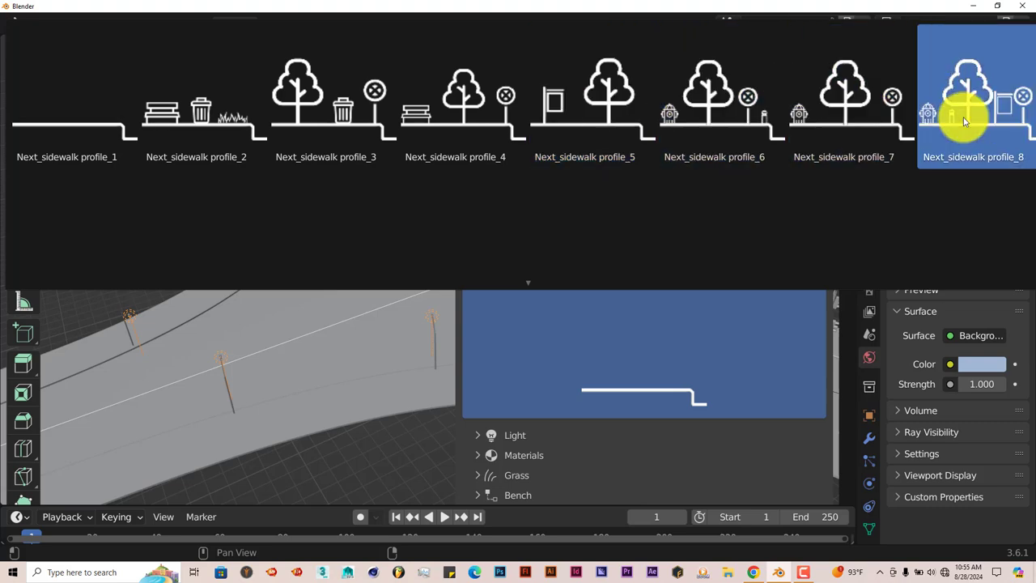
{"action": "left_click", "coordinate": [724, 121]}
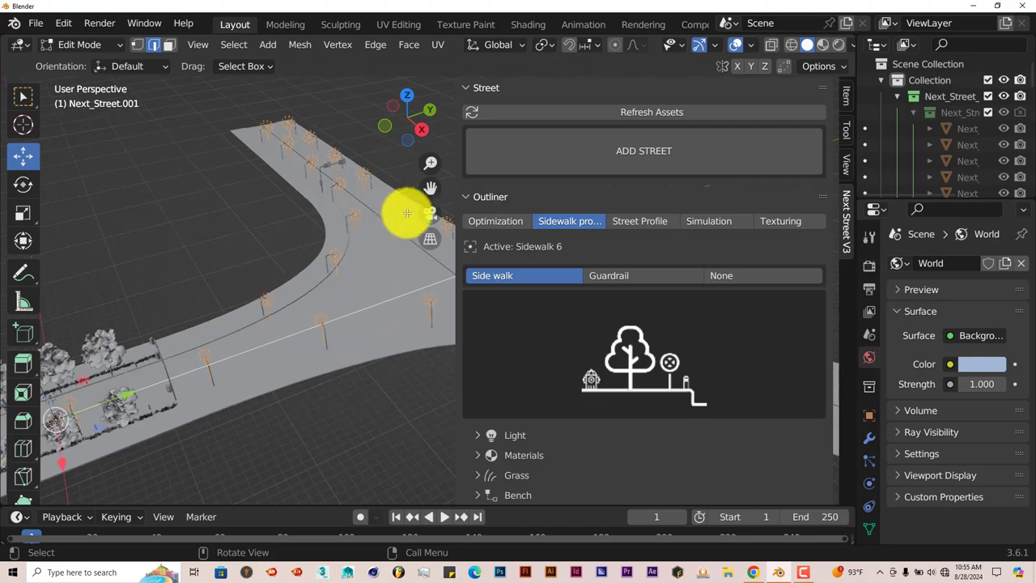
Step: Inspect the tree-lined street up close, then pan back toward the junction
{"action": "left_click_drag", "start_coordinate": [434, 193], "coordinate": [636, 218]}
{"action": "scroll", "coordinate": [405, 337], "scroll_direction": "up", "scroll_amount": 2}
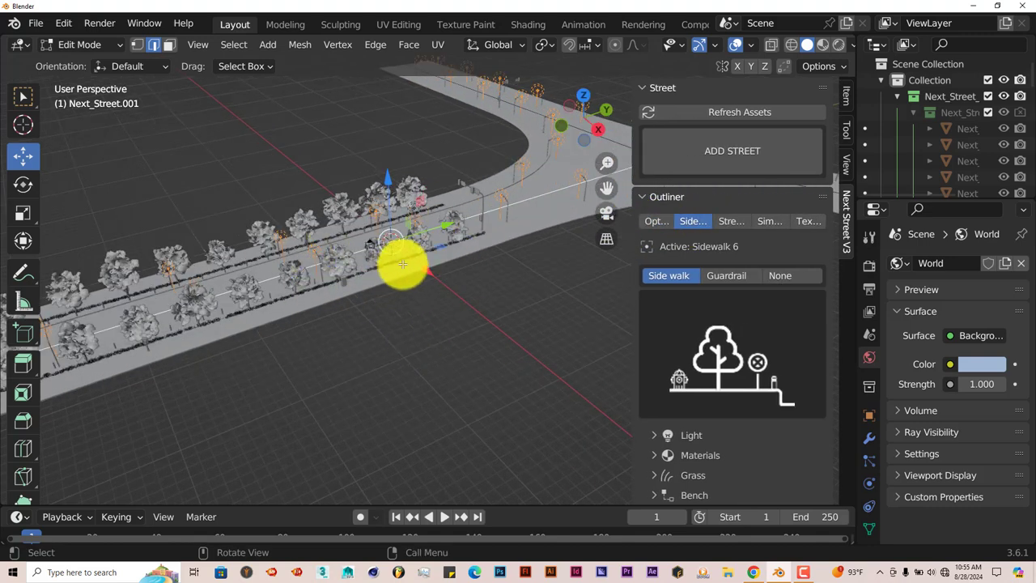
{"action": "middle_click_drag", "start_coordinate": [405, 267], "coordinate": [370, 270]}
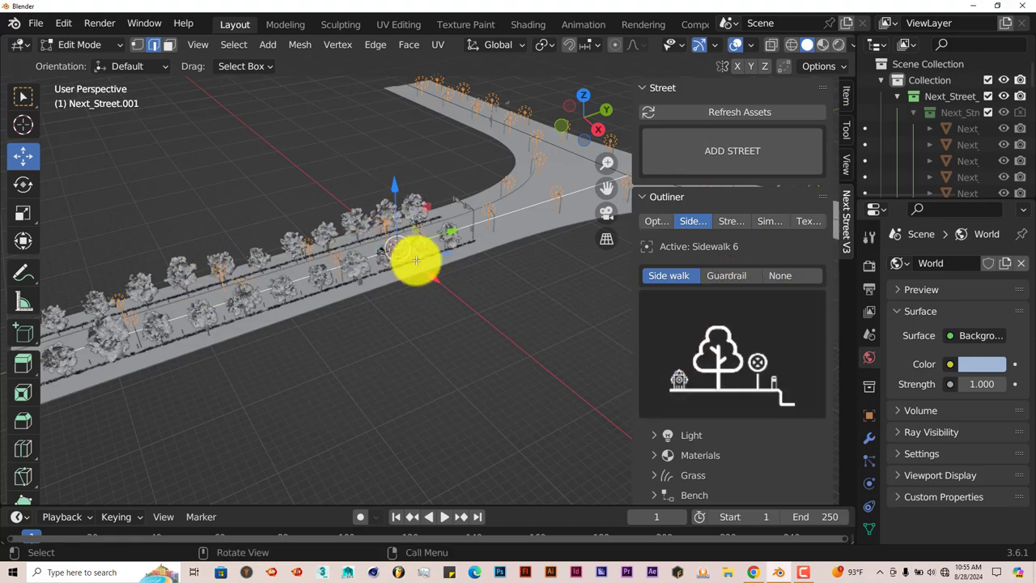
{"action": "left_click_drag", "start_coordinate": [608, 188], "coordinate": [405, 194]}
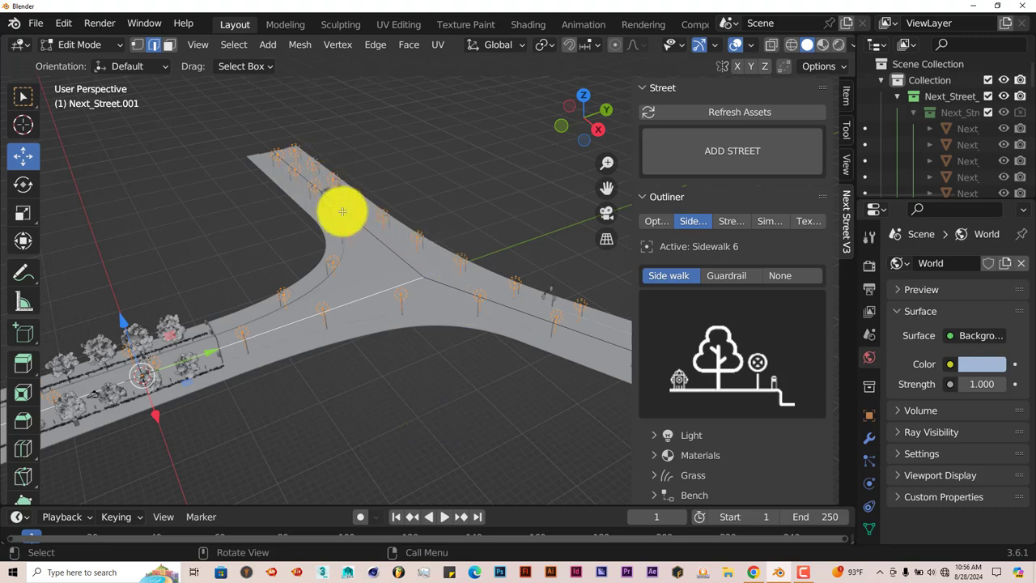
Step: Apply the Sidewalk 2 profile with benches, bins and grass to a road segment
{"action": "left_click", "coordinate": [729, 354]}
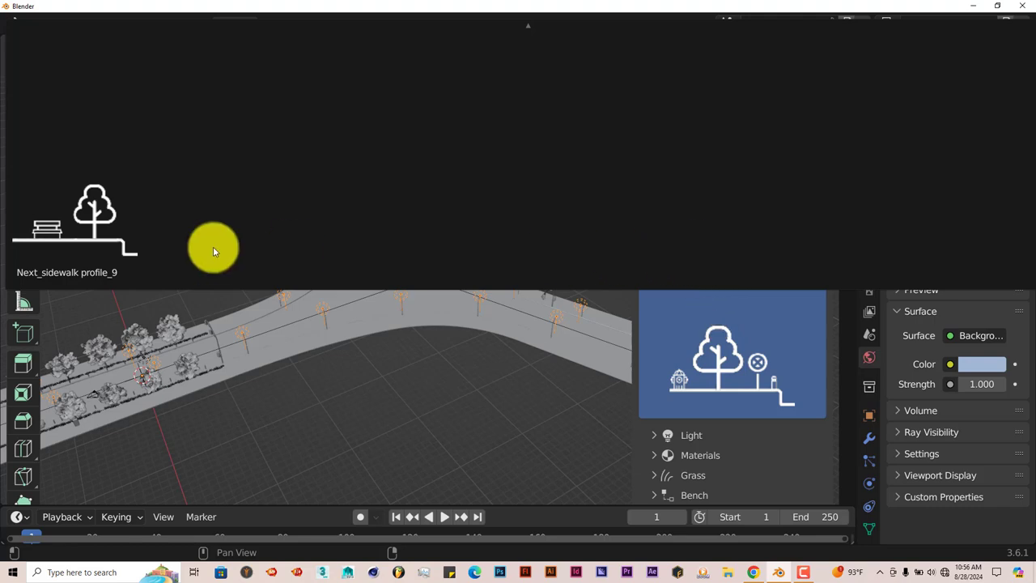
{"action": "scroll", "coordinate": [93, 226], "scroll_direction": "up", "scroll_amount": 2}
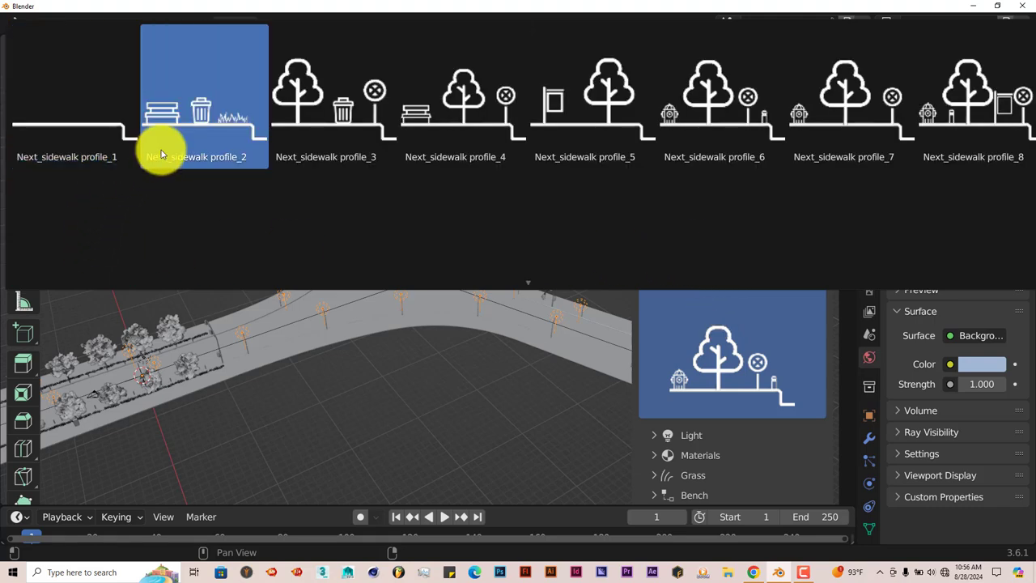
{"action": "left_click", "coordinate": [209, 122]}
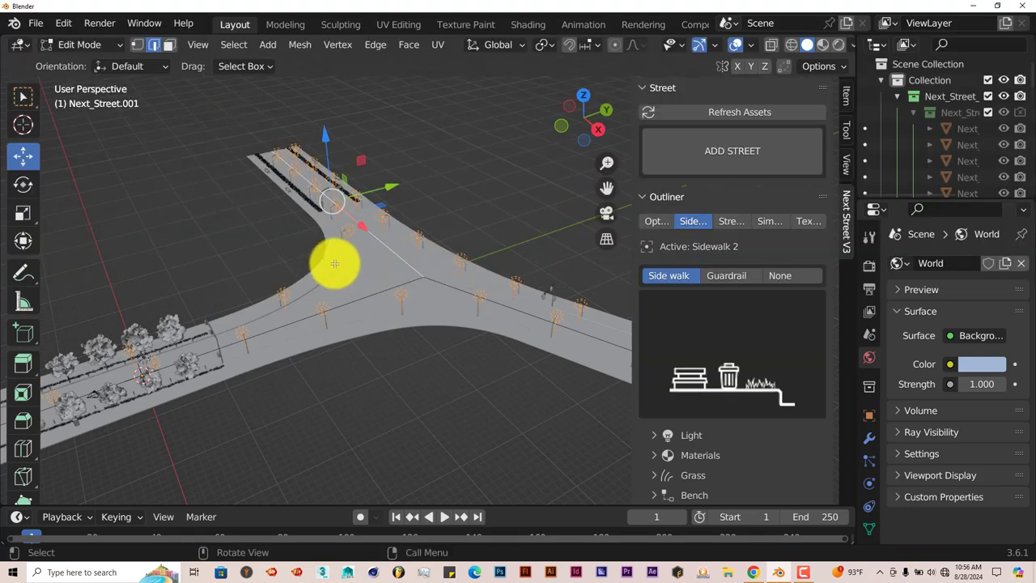
Step: Select the tree-lined sidewalk so Sidewalk 6 becomes the active street part
{"action": "middle_click_drag", "start_coordinate": [336, 262], "coordinate": [335, 254]}
{"action": "middle_click_drag", "start_coordinate": [273, 203], "coordinate": [286, 138]}
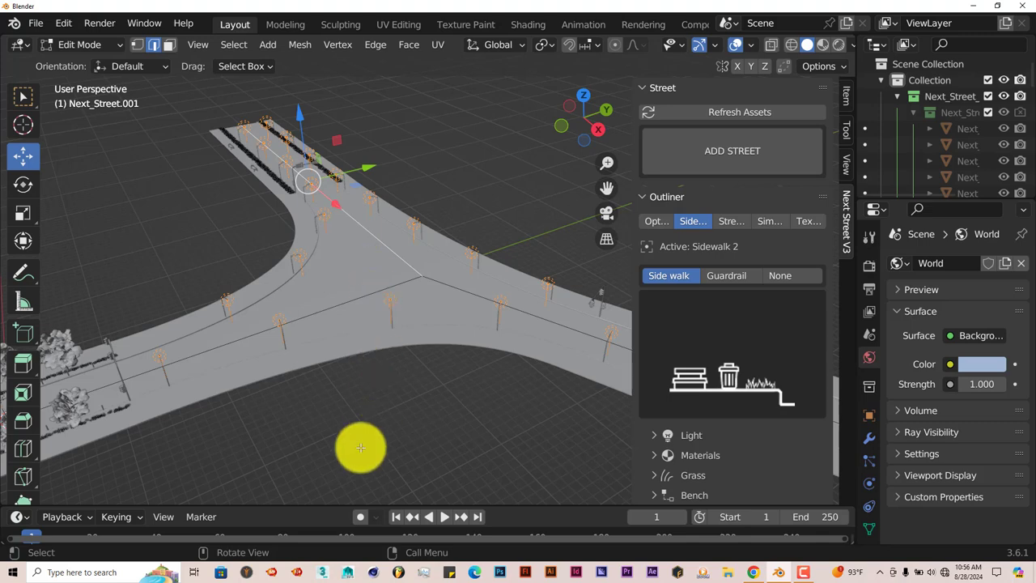
{"action": "scroll", "coordinate": [299, 371], "scroll_direction": "down", "scroll_amount": 1}
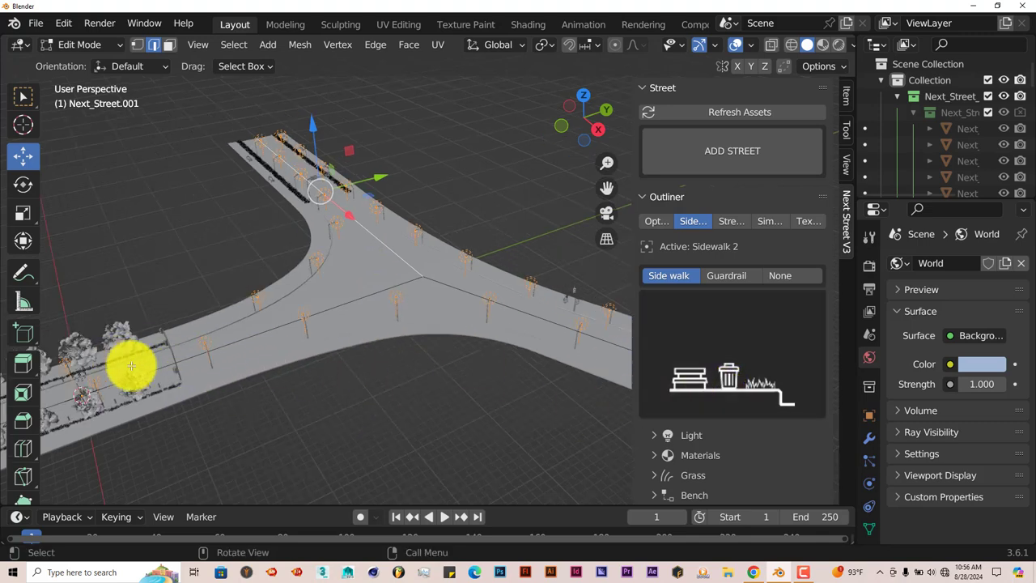
{"action": "left_click", "coordinate": [278, 327]}
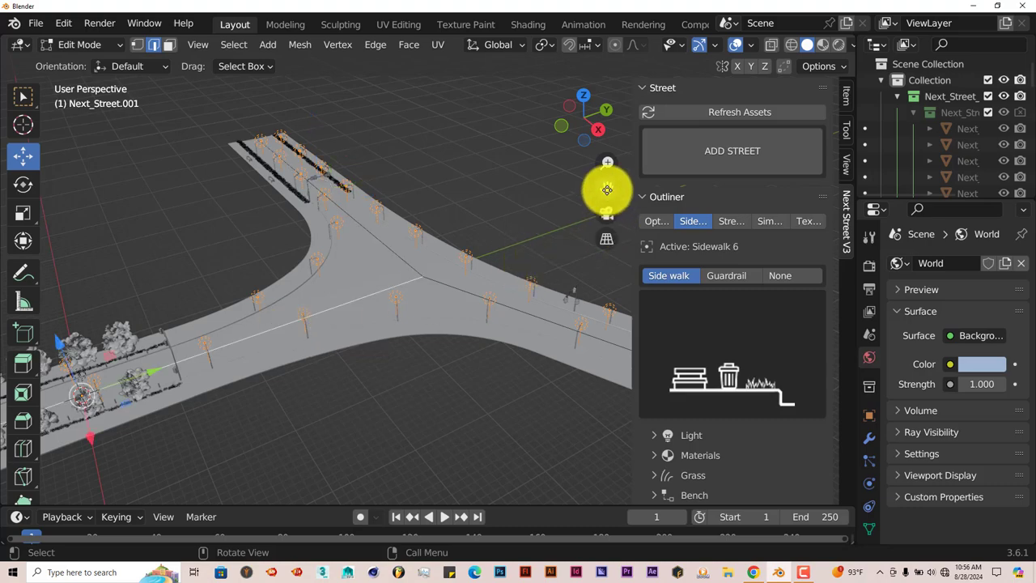
Step: Try Guardrail and None on Sidewalk 6, restore Side walk, and widen the sidebar
{"action": "left_click_drag", "start_coordinate": [607, 190], "coordinate": [122, 65]}
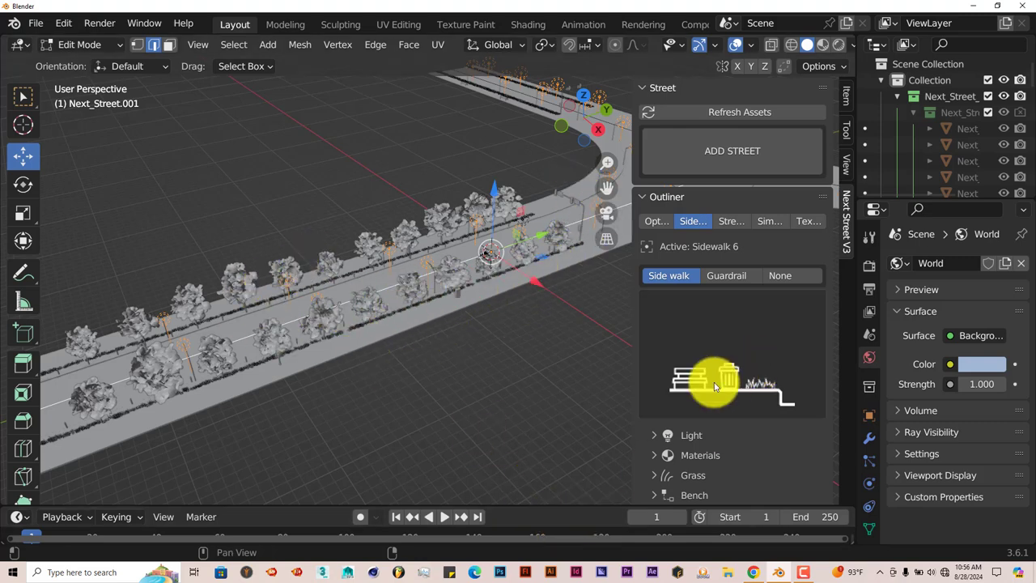
{"action": "left_click", "coordinate": [714, 280]}
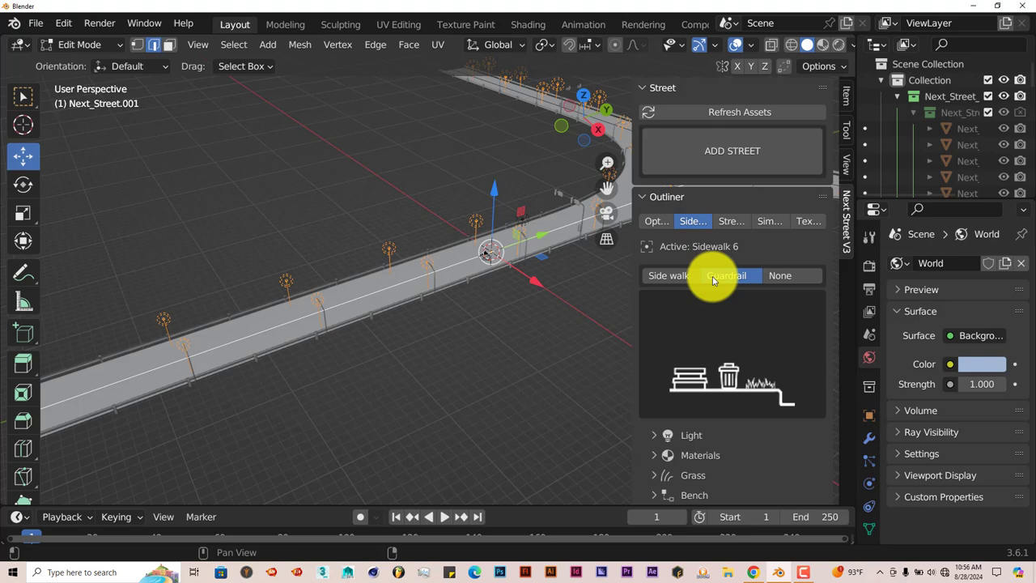
{"action": "left_click", "coordinate": [783, 278]}
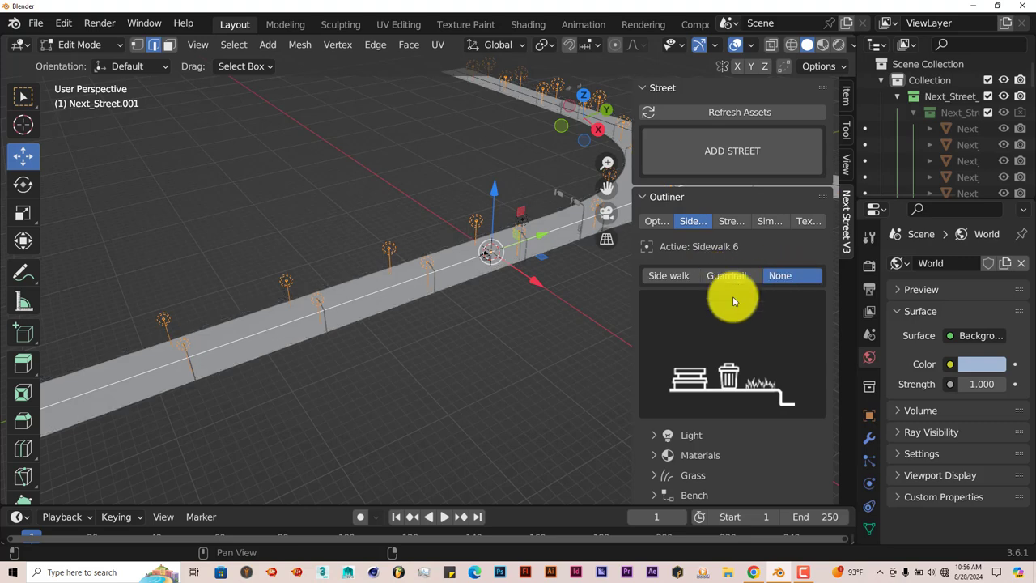
{"action": "left_click", "coordinate": [670, 275]}
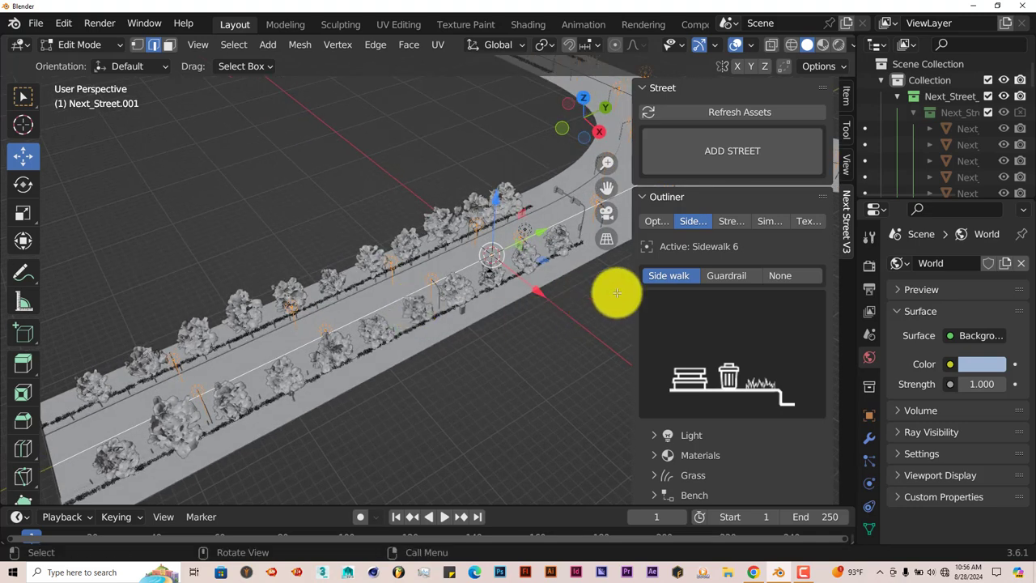
{"action": "left_click_drag", "start_coordinate": [633, 287], "coordinate": [526, 294]}
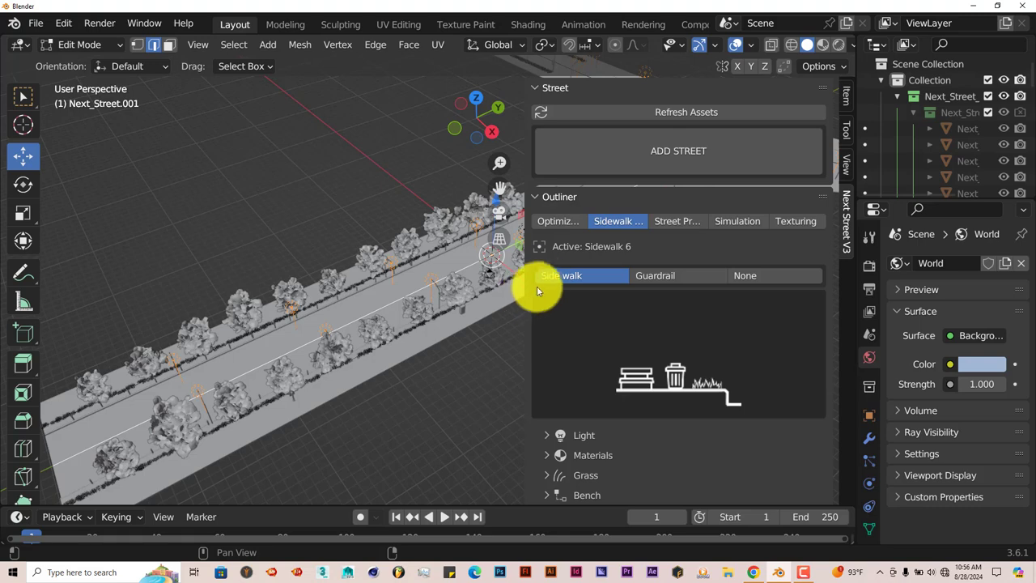
{"action": "left_click_drag", "start_coordinate": [493, 298], "coordinate": [423, 299]}
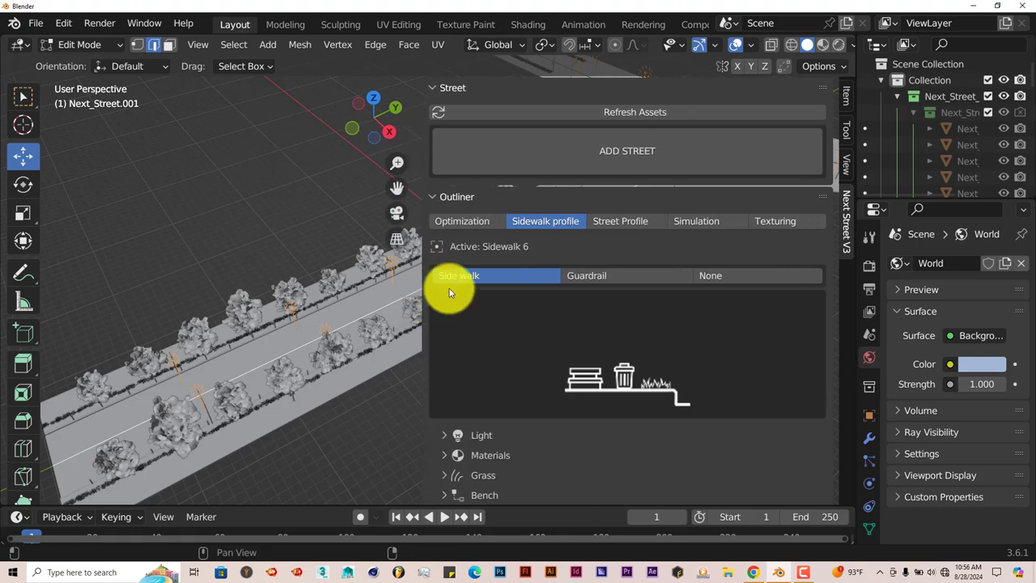
Step: In the Street Profile tab, browse the profile thumbnails, keeping the one-side car profile
{"action": "left_click", "coordinate": [613, 224]}
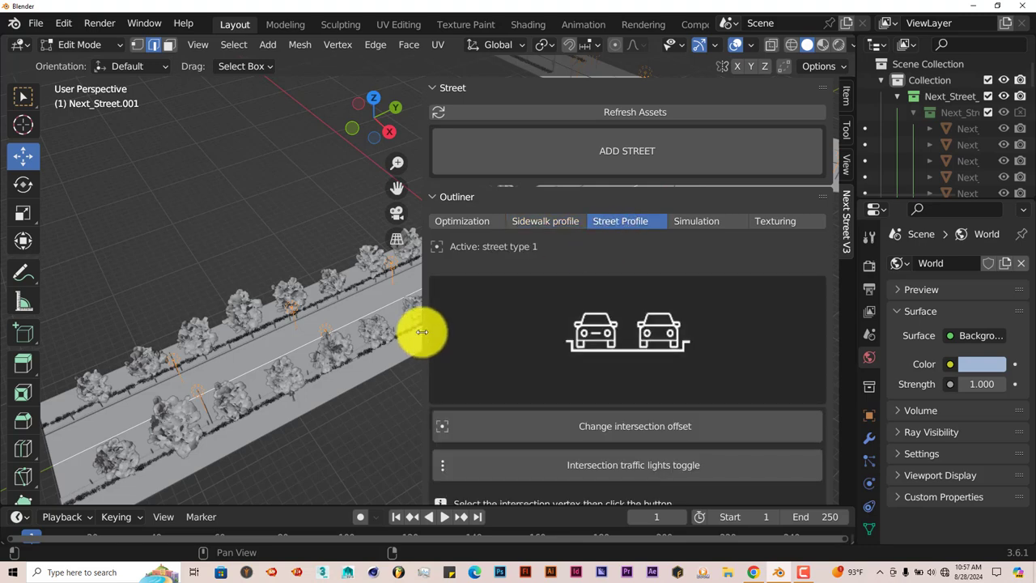
{"action": "left_click_drag", "start_coordinate": [421, 329], "coordinate": [482, 340]}
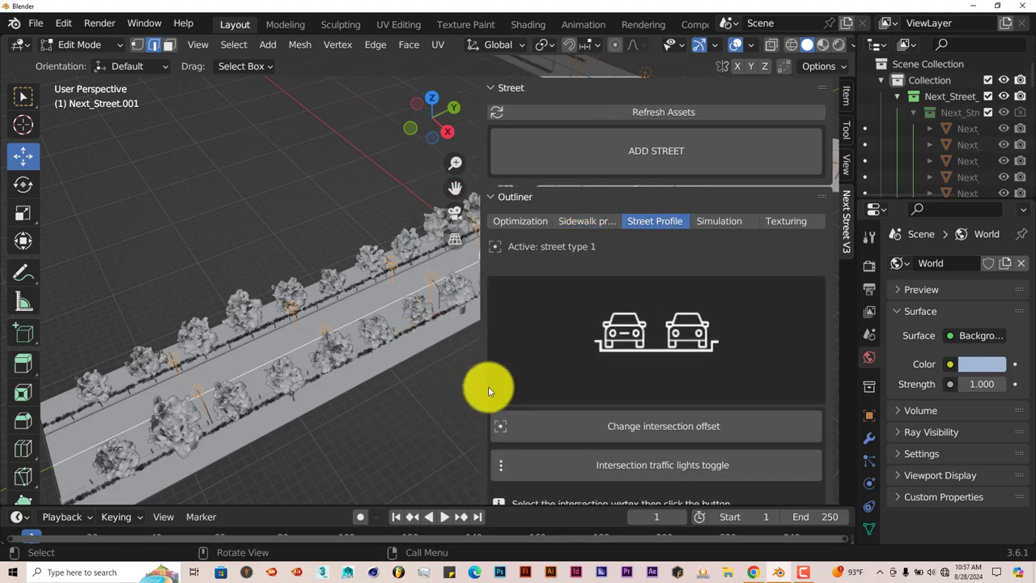
{"action": "left_click", "coordinate": [648, 343]}
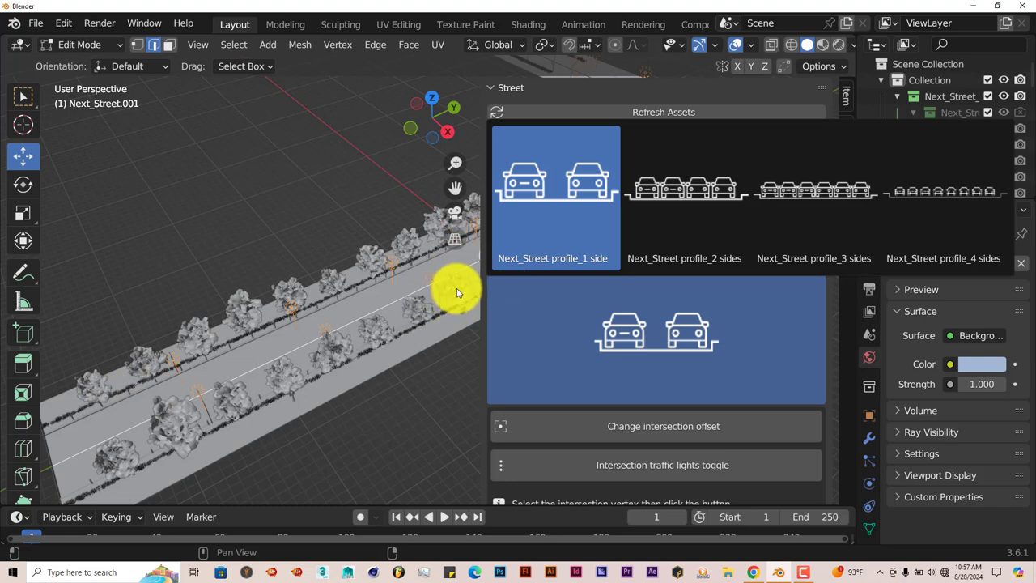
{"action": "left_click", "coordinate": [190, 456]}
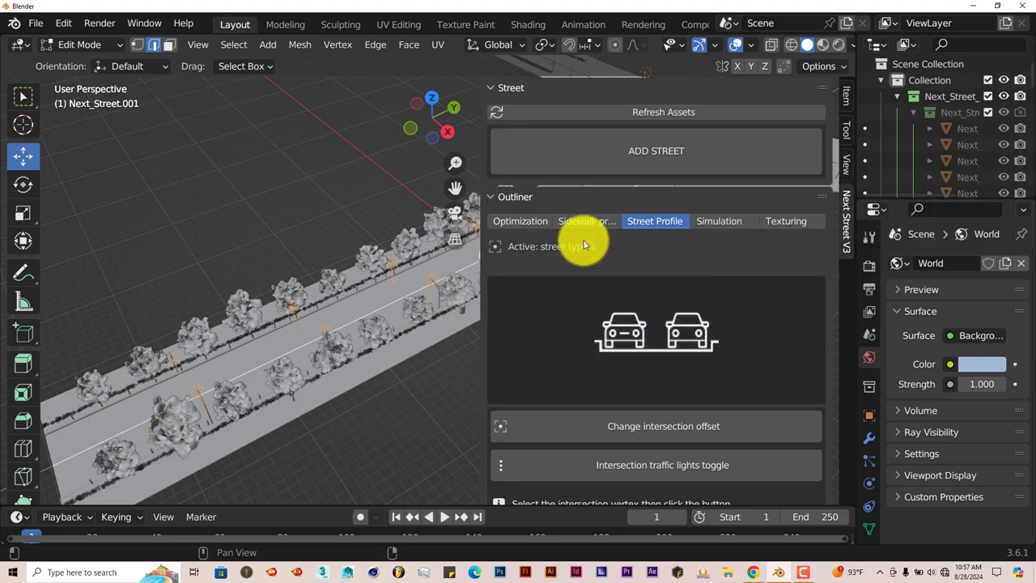
{"action": "left_click", "coordinate": [580, 377]}
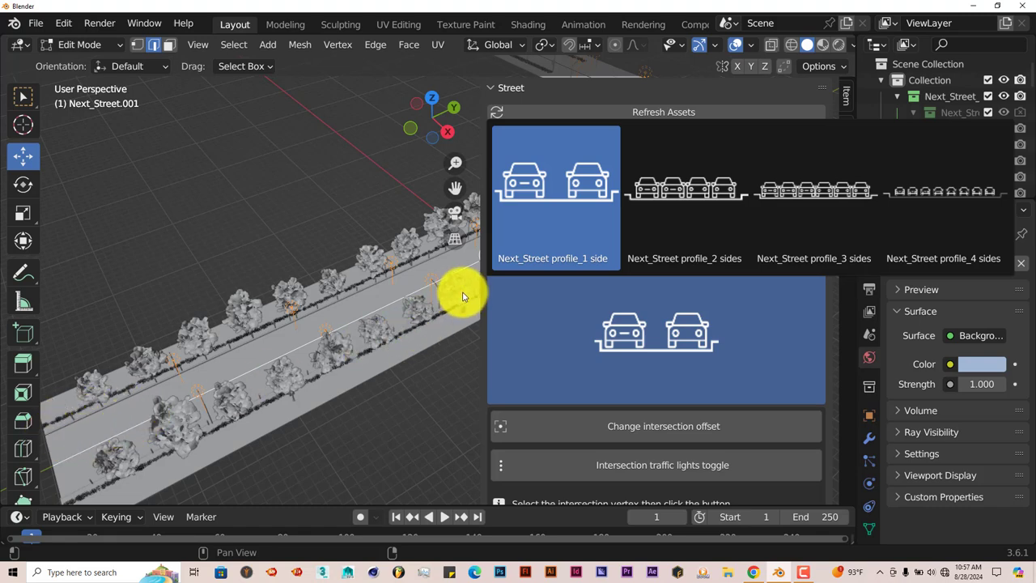
{"action": "left_click", "coordinate": [641, 243]}
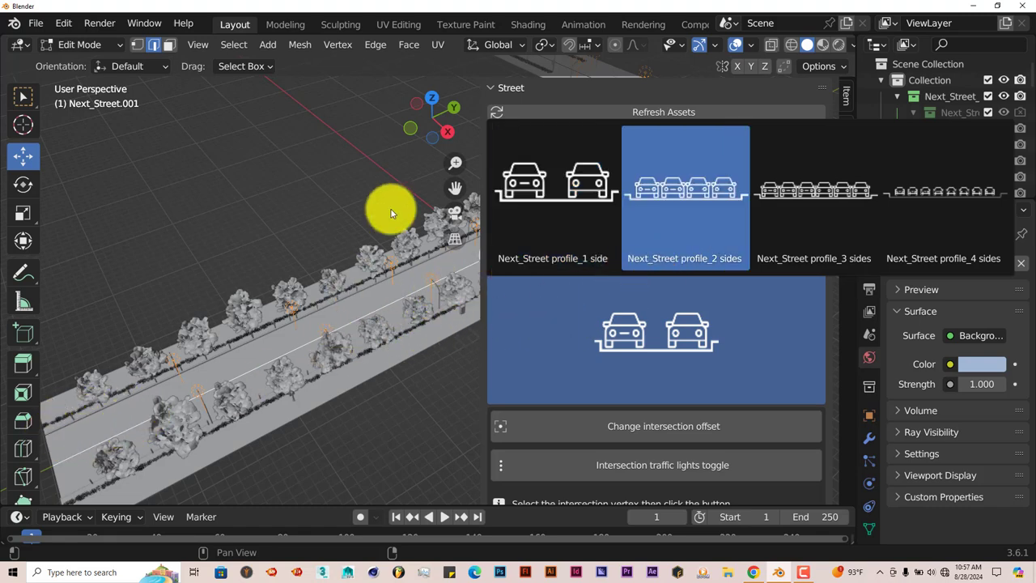
{"action": "left_click_drag", "start_coordinate": [484, 381], "coordinate": [716, 380]}
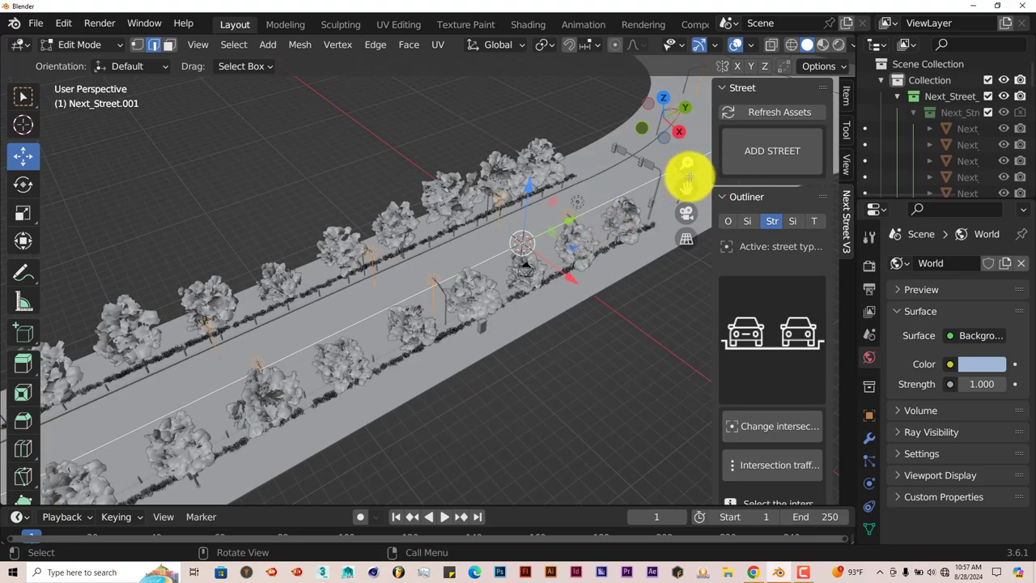
Step: Pan along the tree-lined street toward the traffic lights and widen the Next Street panel
{"action": "left_click_drag", "start_coordinate": [687, 176], "coordinate": [608, 180]}
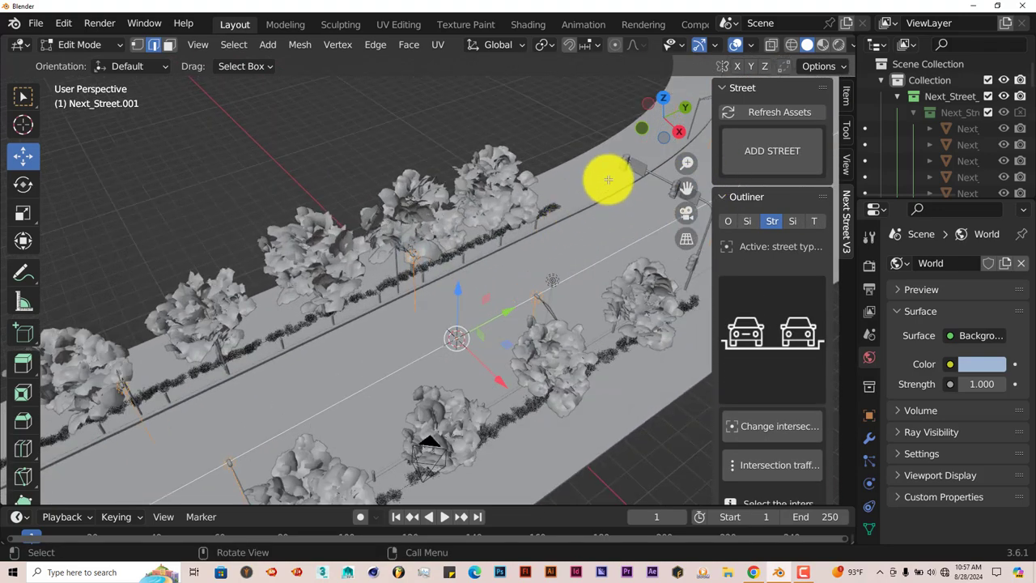
{"action": "left_click_drag", "start_coordinate": [678, 190], "coordinate": [551, 170]}
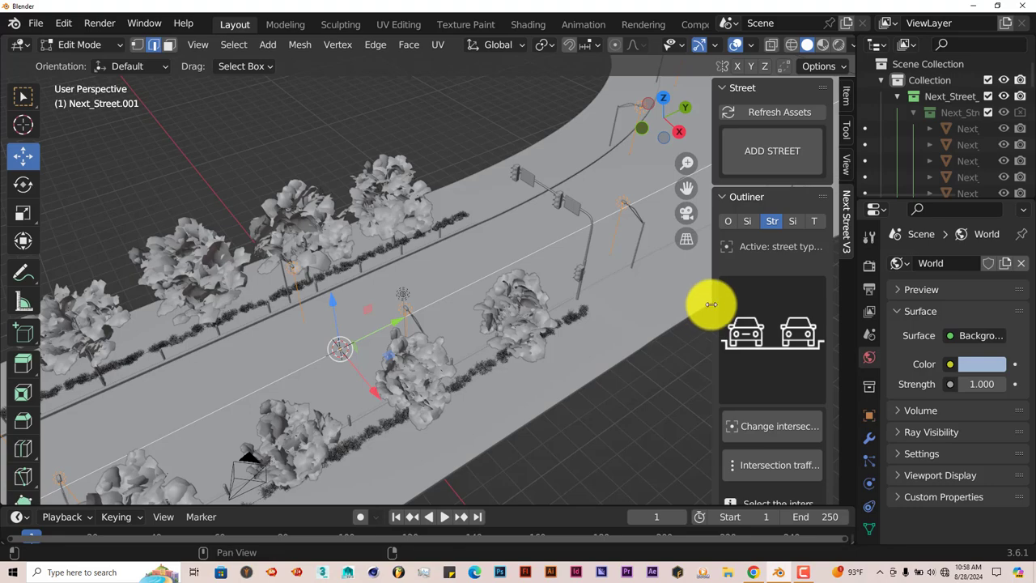
{"action": "left_click_drag", "start_coordinate": [711, 301], "coordinate": [654, 304]}
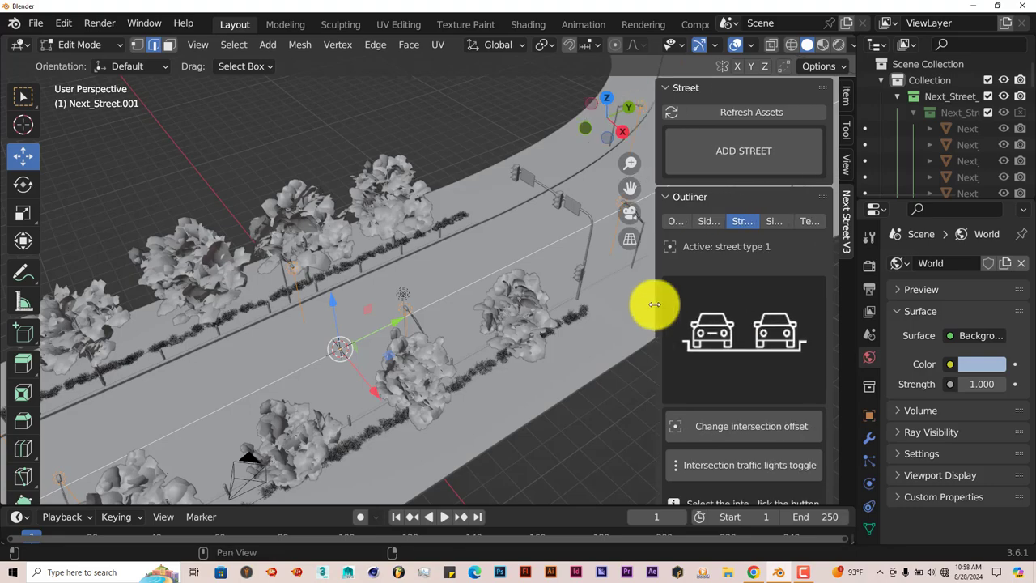
{"action": "left_click_drag", "start_coordinate": [629, 191], "coordinate": [817, 386]}
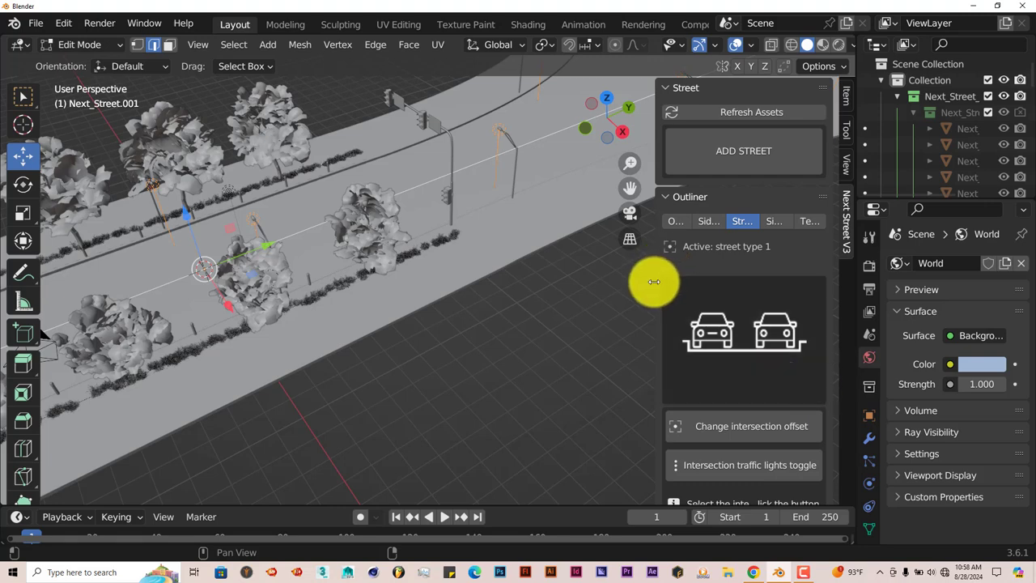
{"action": "left_click_drag", "start_coordinate": [654, 281], "coordinate": [578, 271]}
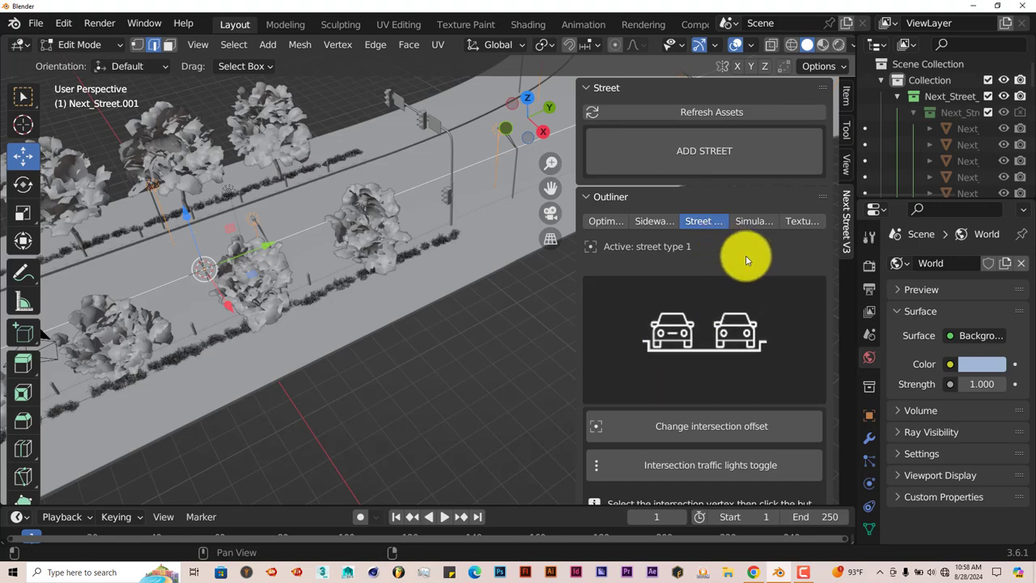
Step: Reveal the left-hand driving and Island on/off options and bring the three-way junction into view
{"action": "scroll", "coordinate": [684, 359], "scroll_direction": "down", "scroll_amount": 3}
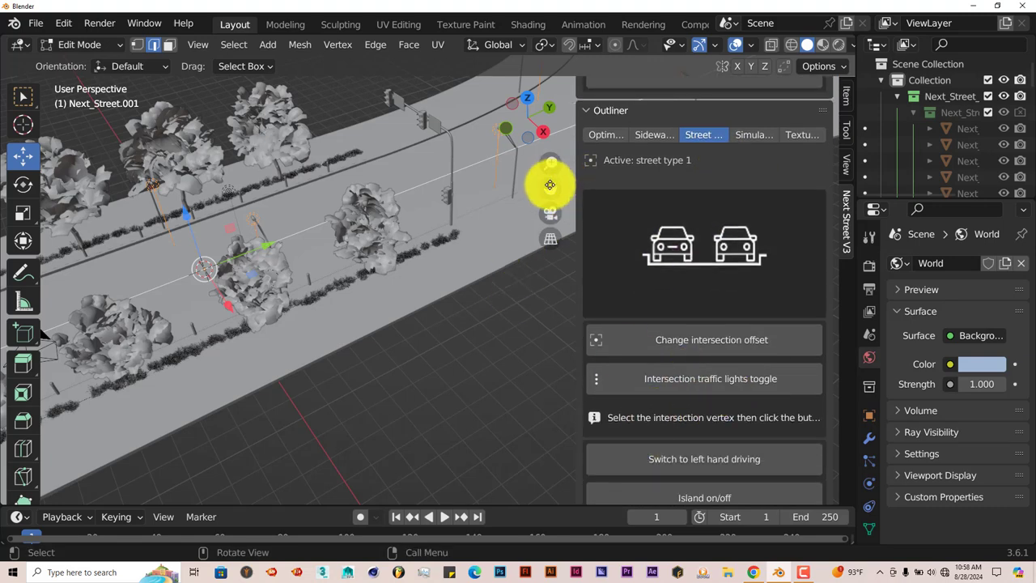
{"action": "left_click_drag", "start_coordinate": [549, 185], "coordinate": [419, 250]}
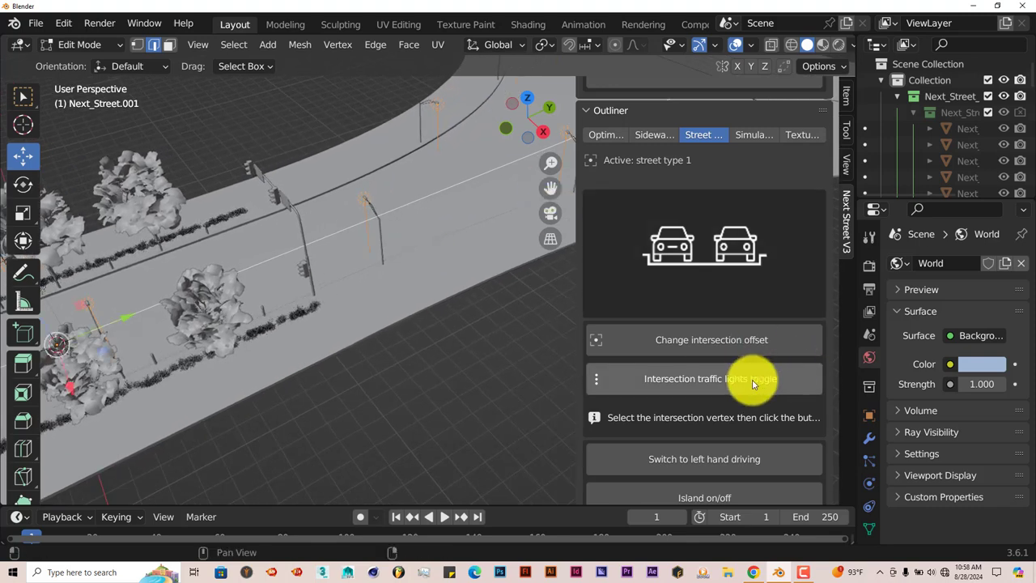
{"action": "left_click_drag", "start_coordinate": [549, 188], "coordinate": [192, 416]}
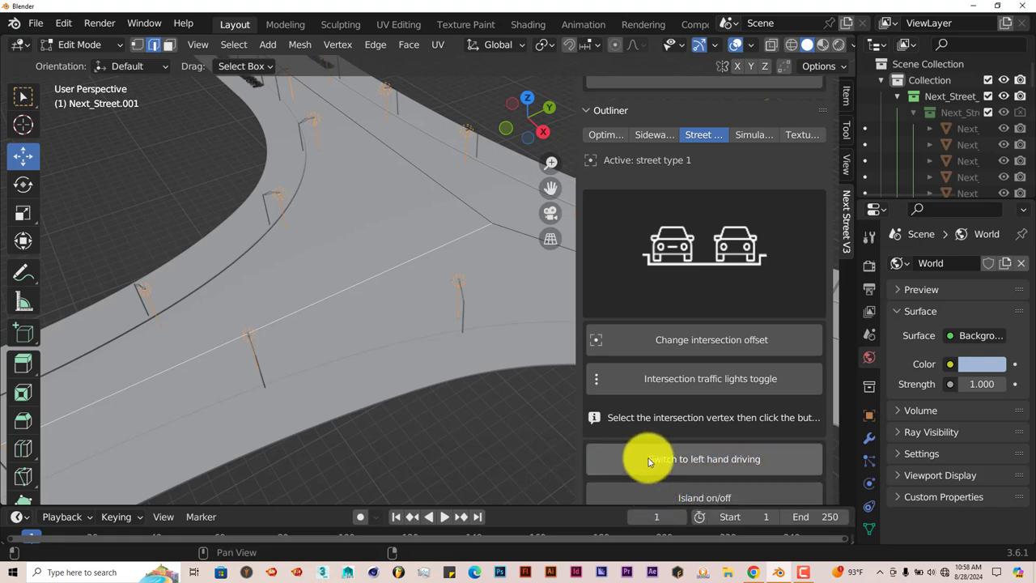
{"action": "scroll", "coordinate": [648, 462], "scroll_direction": "down", "scroll_amount": 2}
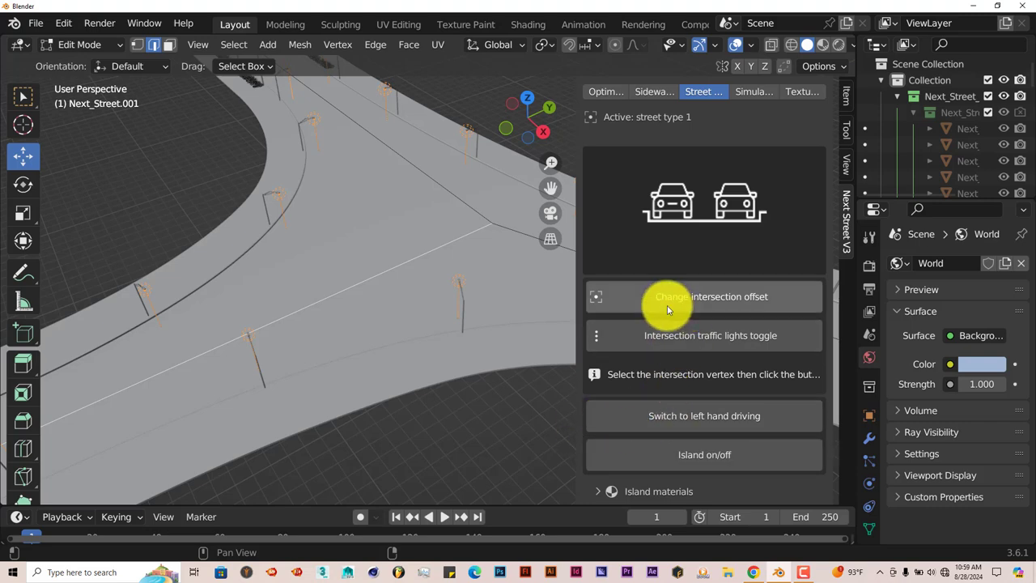
{"action": "scroll", "coordinate": [736, 221], "scroll_direction": "up", "scroll_amount": 2}
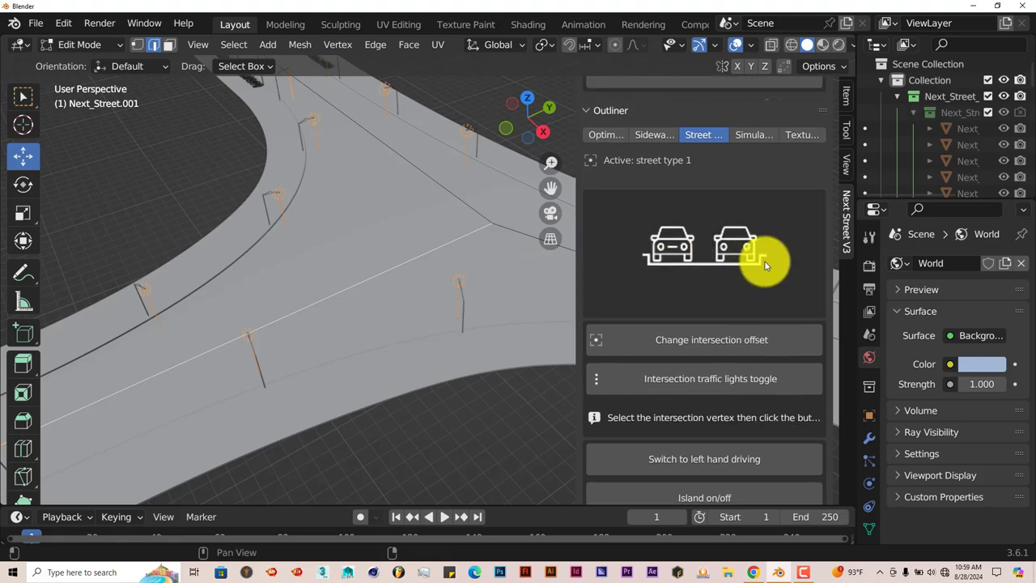
Step: Show the Texturing tab with Wet, Snow and Decals at 0, widen the sidebar, and center the junction
{"action": "left_click", "coordinate": [801, 135]}
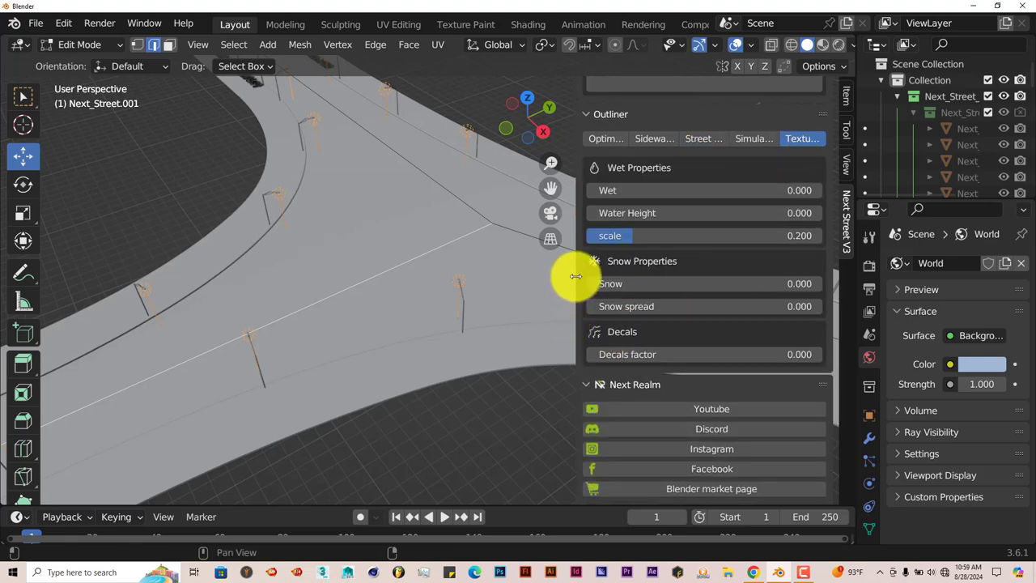
{"action": "left_click_drag", "start_coordinate": [576, 276], "coordinate": [500, 280]}
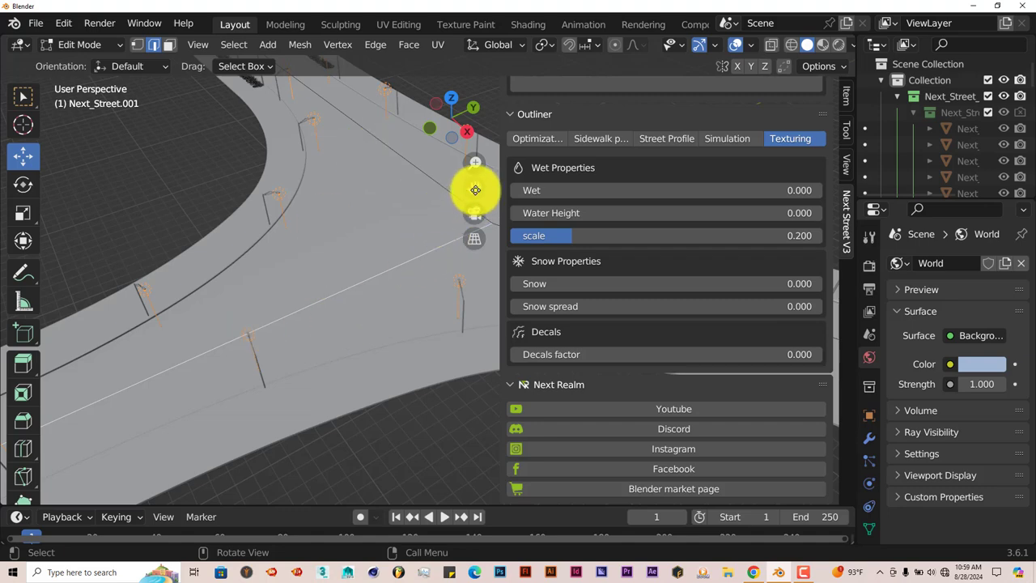
{"action": "left_click_drag", "start_coordinate": [476, 190], "coordinate": [347, 293]}
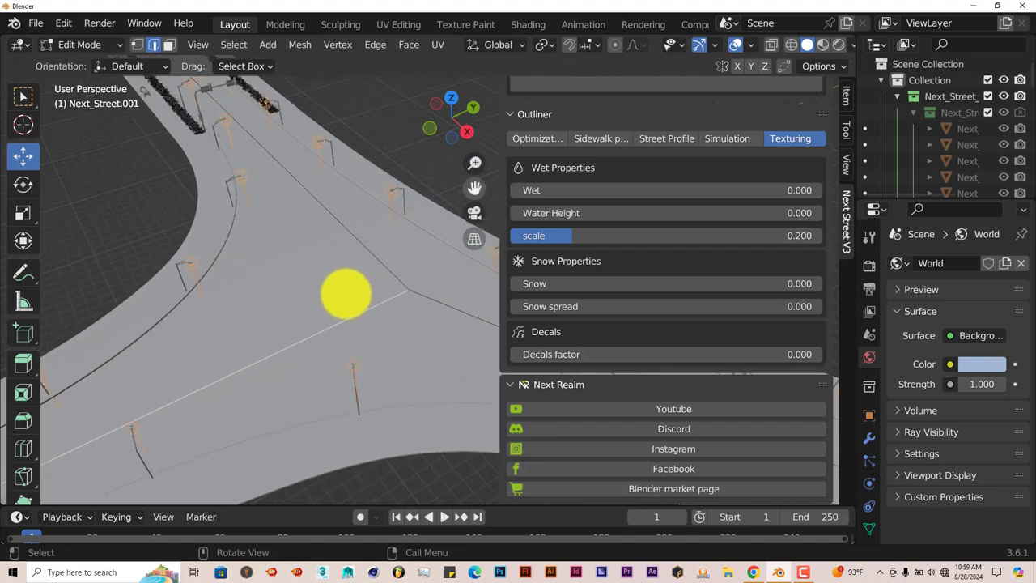
{"action": "left_click_drag", "start_coordinate": [474, 186], "coordinate": [399, 270]}
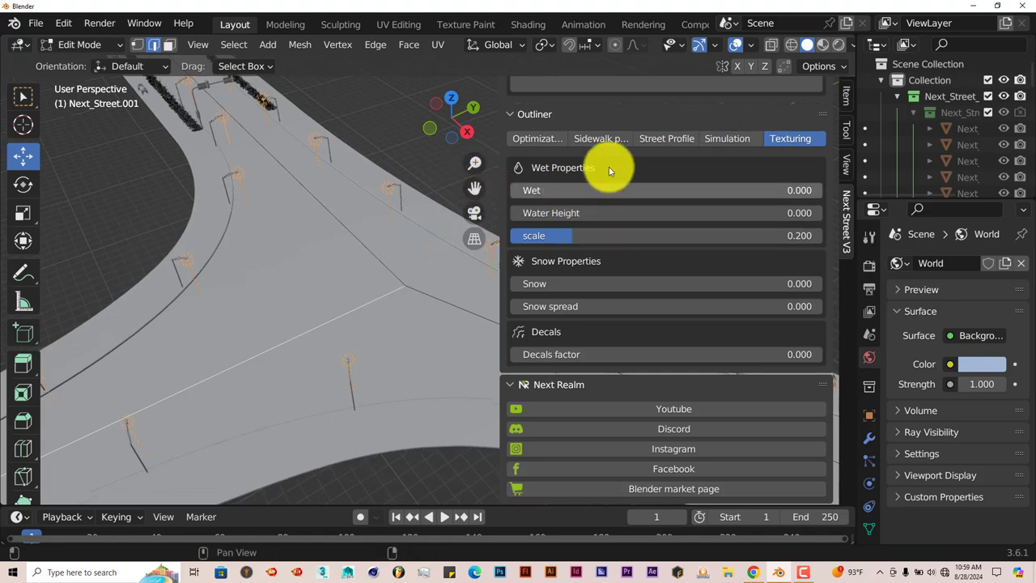
Step: In rendered shading, try Wet 0.5 with Water Height 1, then 0.5
{"action": "left_click", "coordinate": [839, 46]}
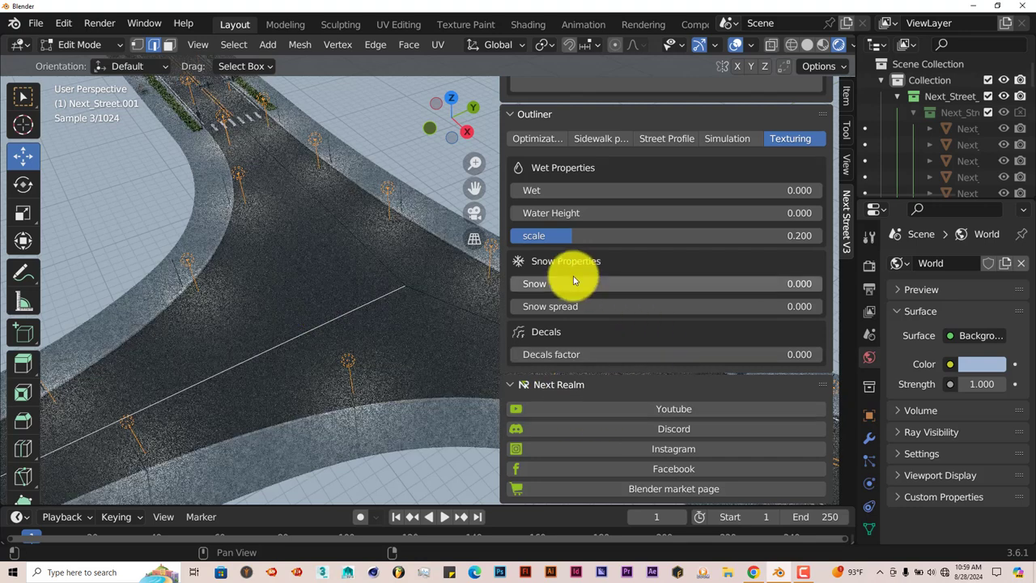
{"action": "left_click", "coordinate": [640, 192]}
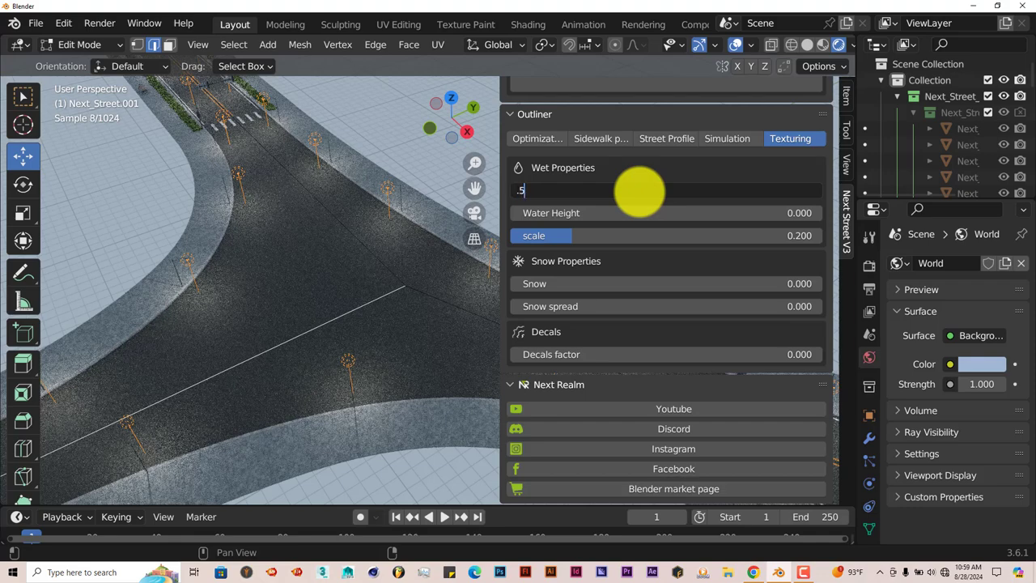
{"action": "type", "text": ".5"}
{"action": "key", "text": "Return"}
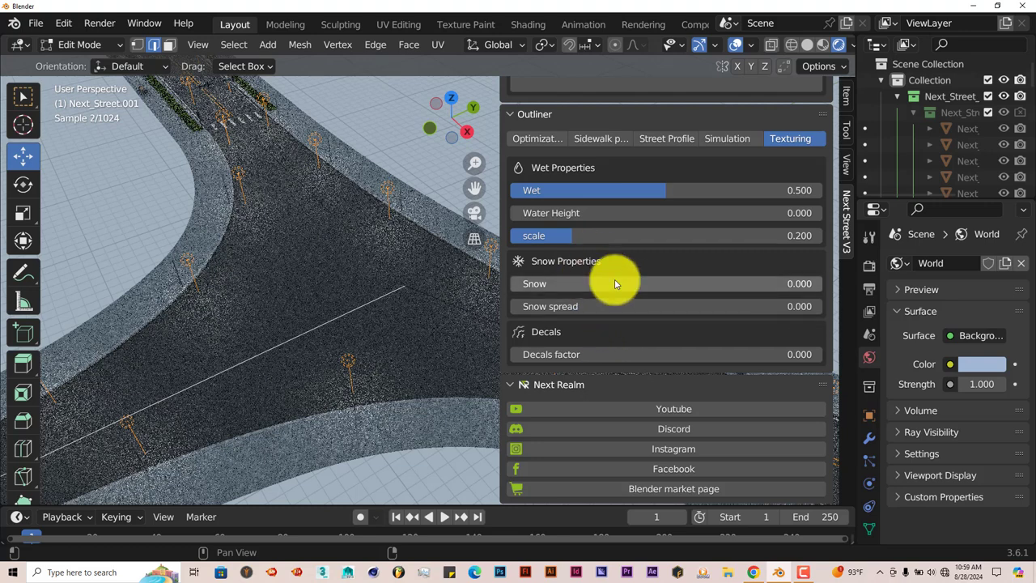
{"action": "left_click_drag", "start_coordinate": [639, 214], "coordinate": [639, 214]}
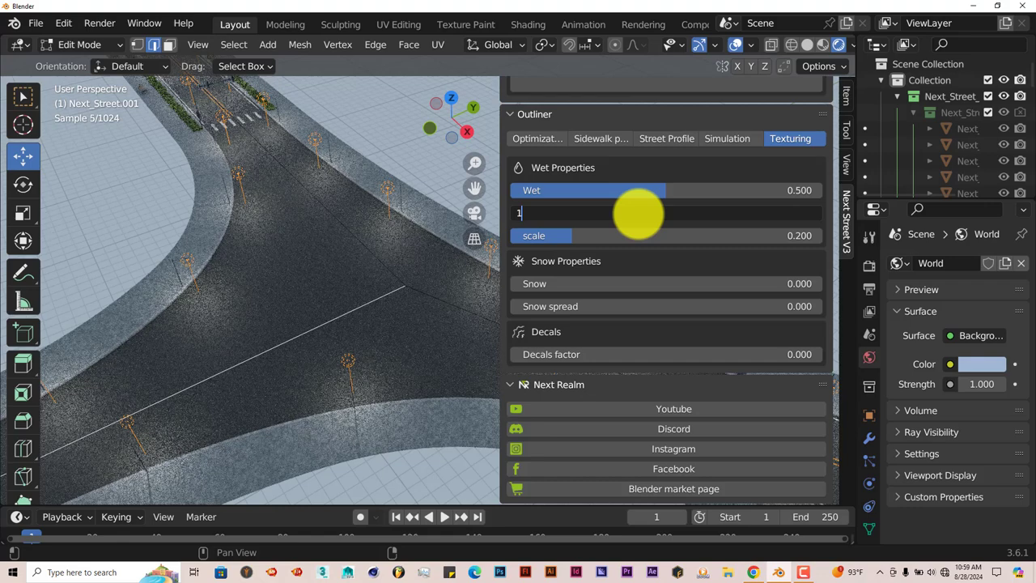
{"action": "key", "text": "Return"}
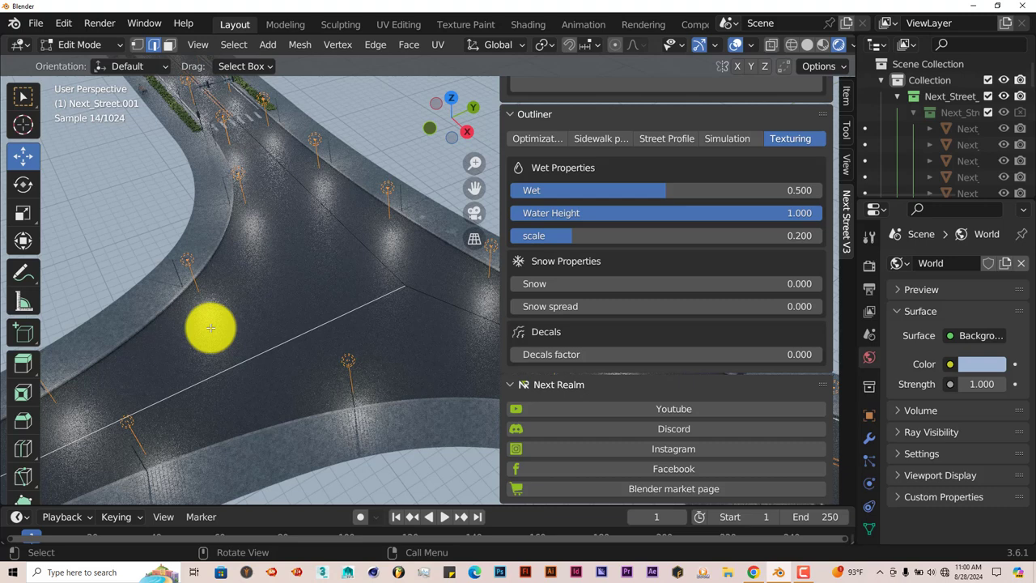
{"action": "double_click", "coordinate": [661, 212]}
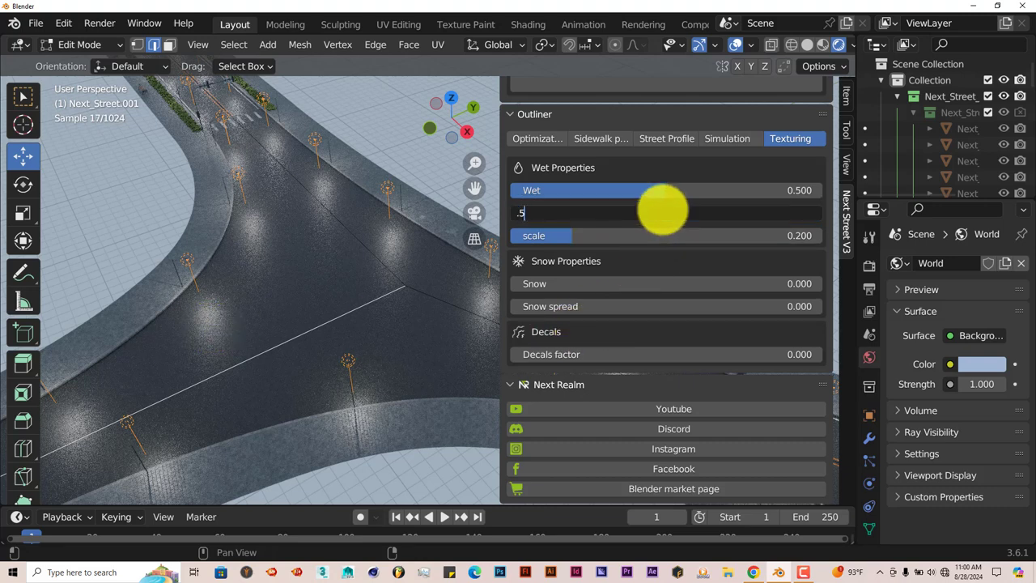
{"action": "key", "text": "Return"}
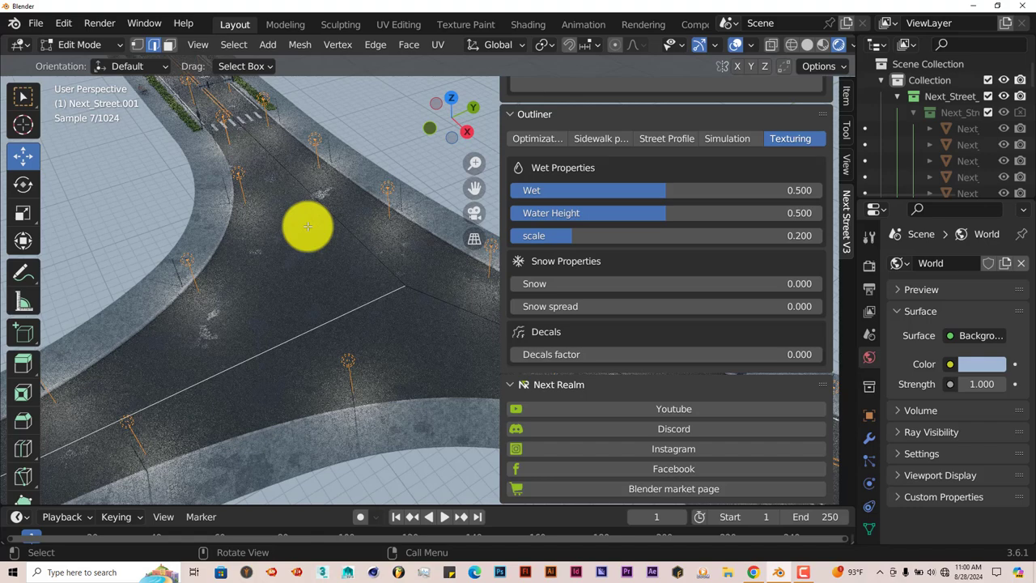
Step: Reset Wet and Water Height to 0 for dry asphalt
{"action": "left_click", "coordinate": [625, 189]}
{"action": "type", "text": "0"}
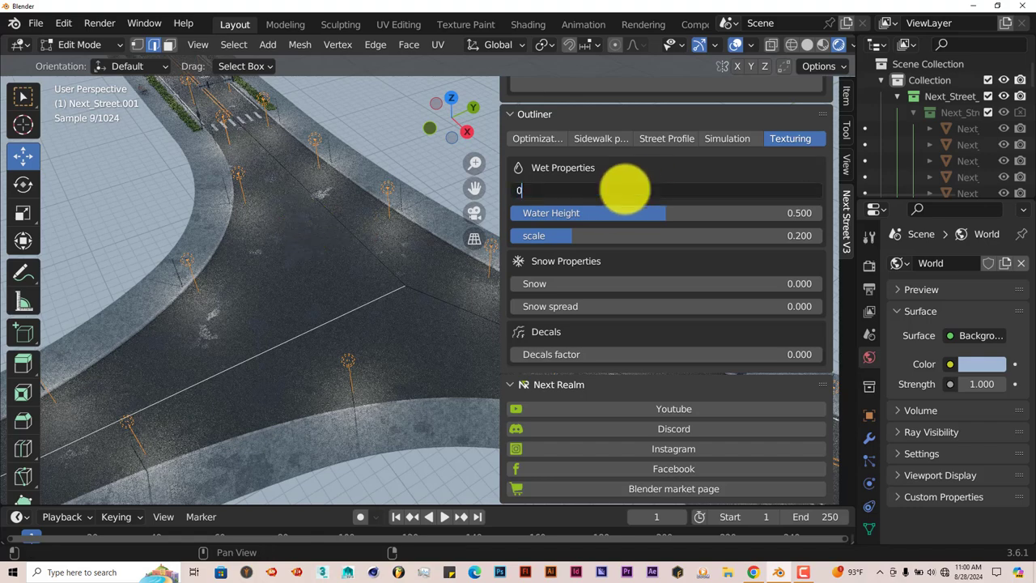
{"action": "key", "text": "Return"}
{"action": "left_click", "coordinate": [603, 212]}
{"action": "type", "text": "0"}
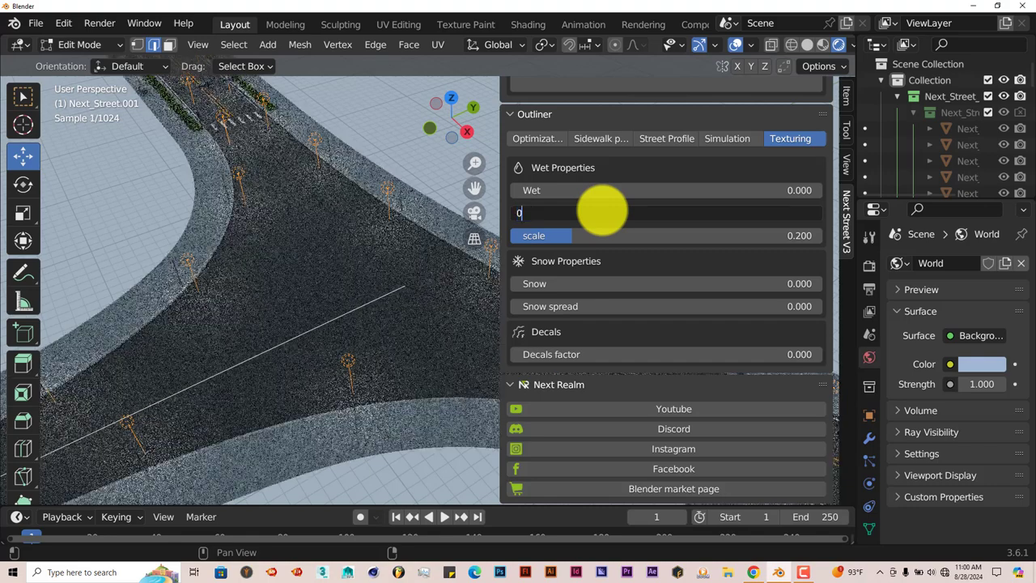
{"action": "key", "text": "Return"}
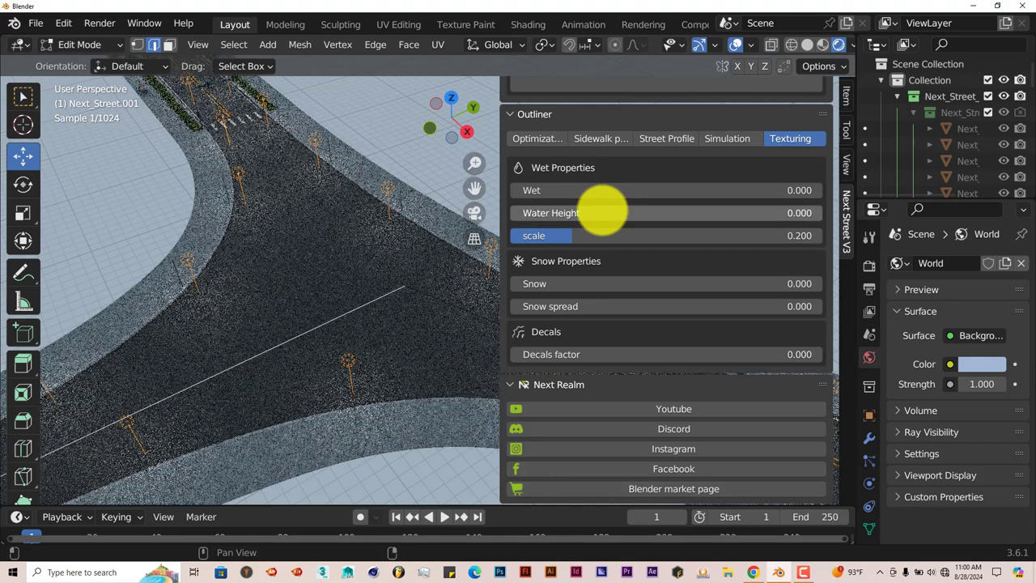
Step: Try a Snow amount of 0.5 with Snow spread 1 covering the road
{"action": "left_click", "coordinate": [637, 282]}
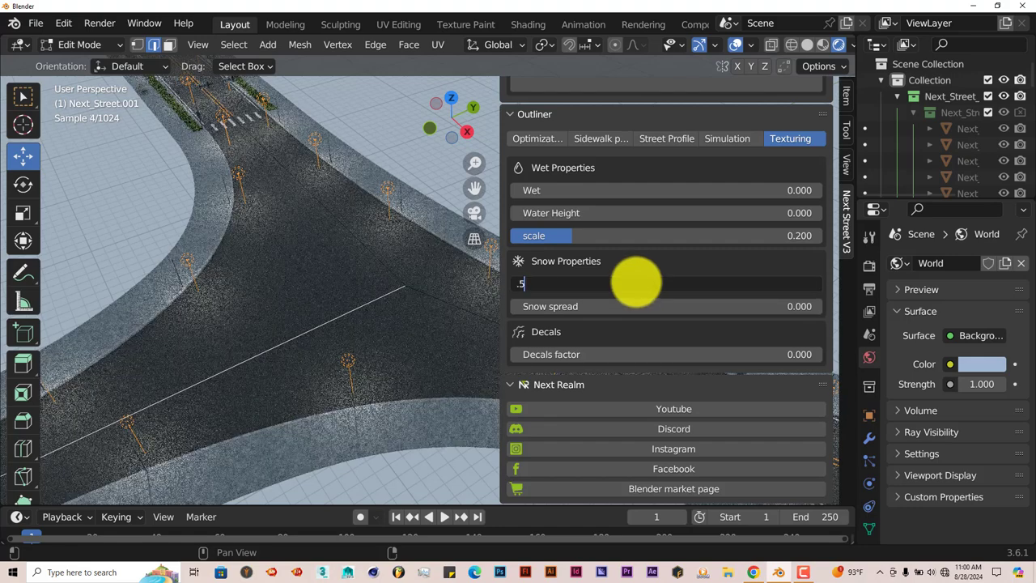
{"action": "type", "text": ".5"}
{"action": "key", "text": "Return"}
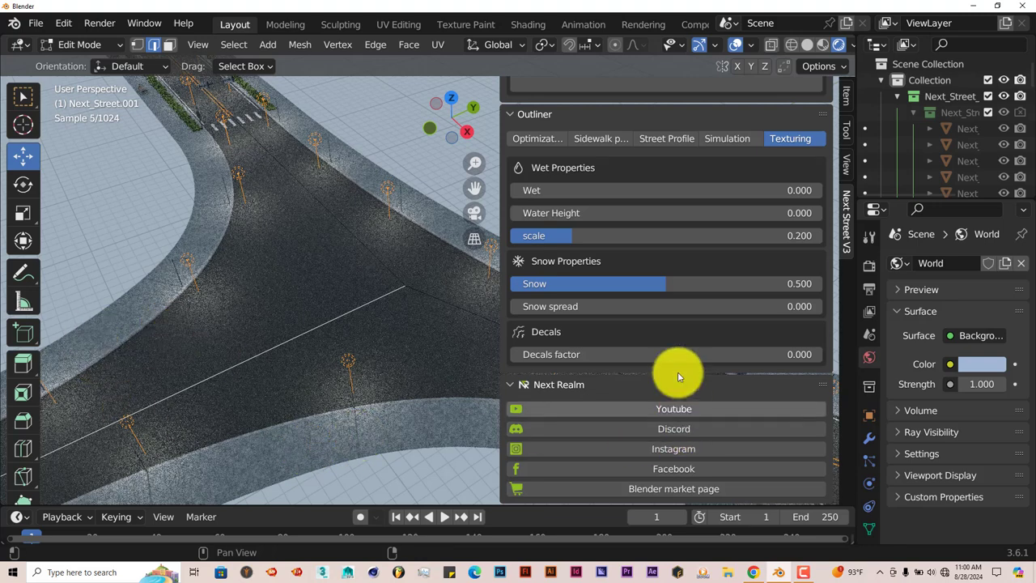
{"action": "left_click", "coordinate": [671, 308]}
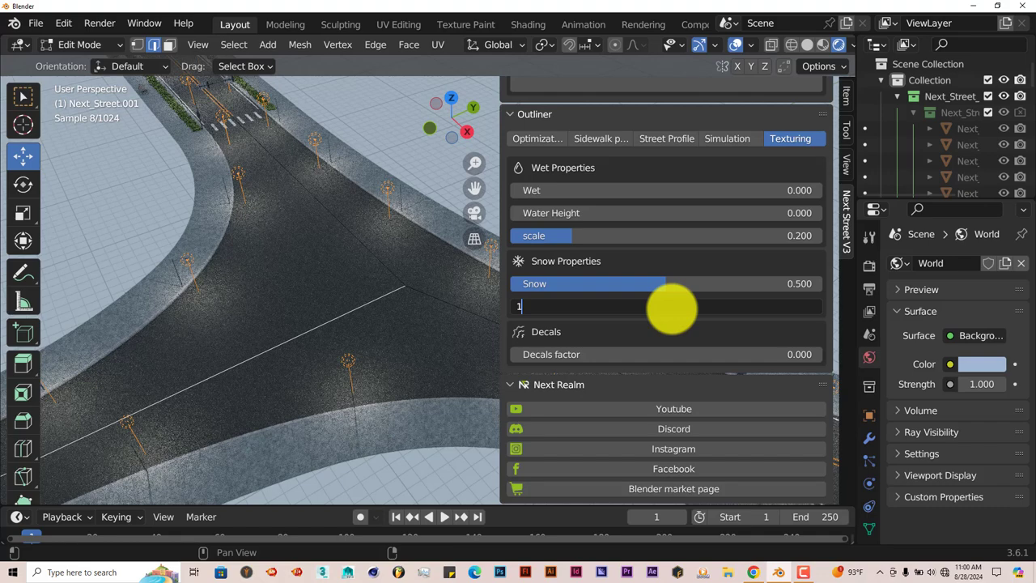
{"action": "key", "text": "Return"}
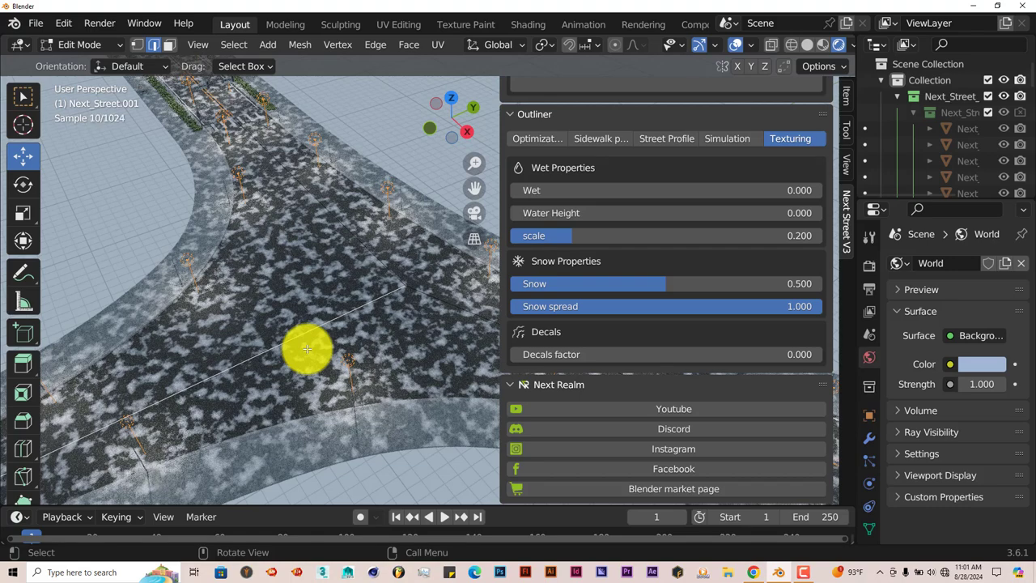
Step: Reset Snow and Snow spread to 0 and return the viewport to Solid shading
{"action": "left_click", "coordinate": [581, 282]}
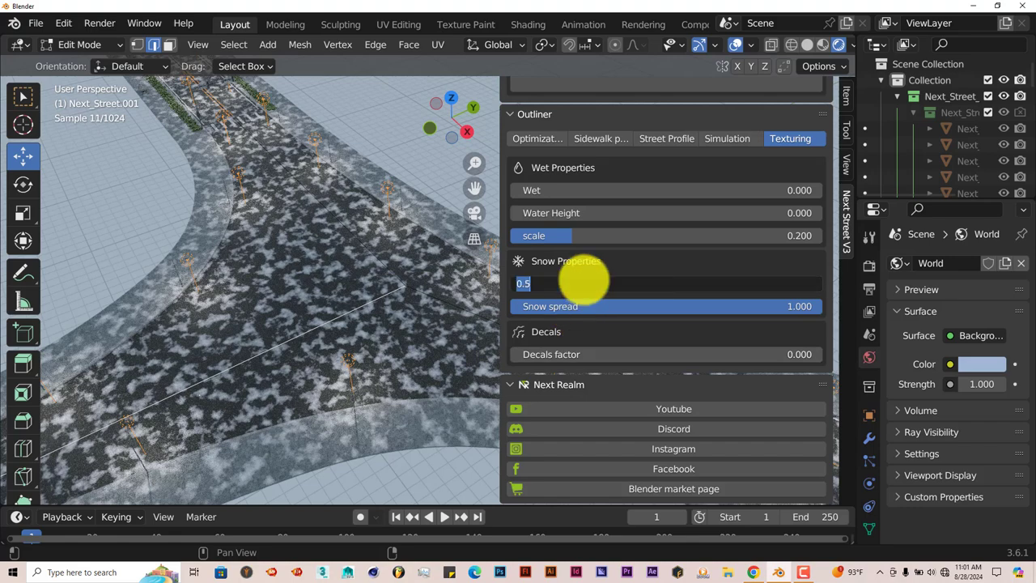
{"action": "type", "text": "0"}
{"action": "key", "text": "Return"}
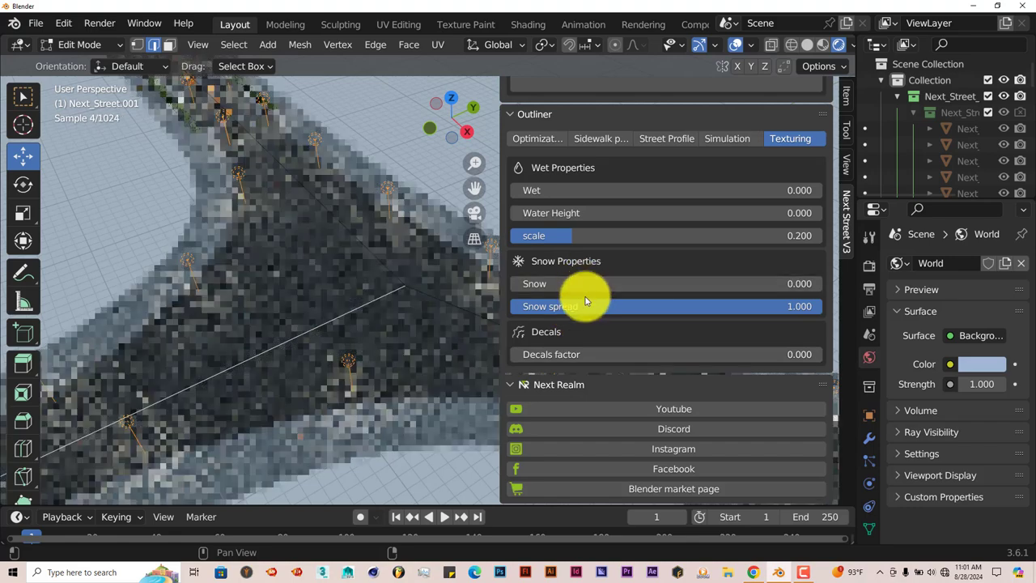
{"action": "left_click", "coordinate": [571, 306]}
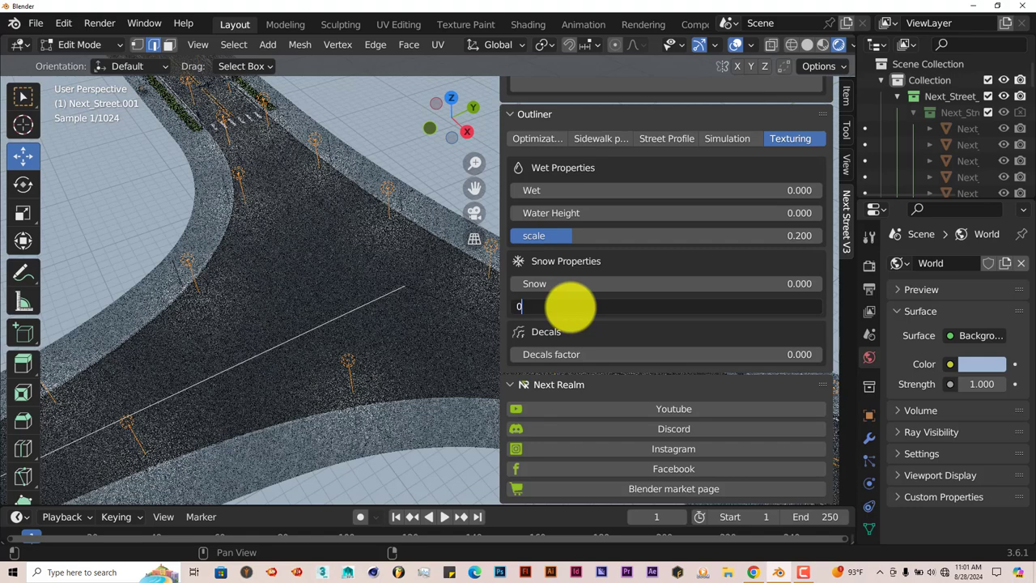
{"action": "key", "text": "Return"}
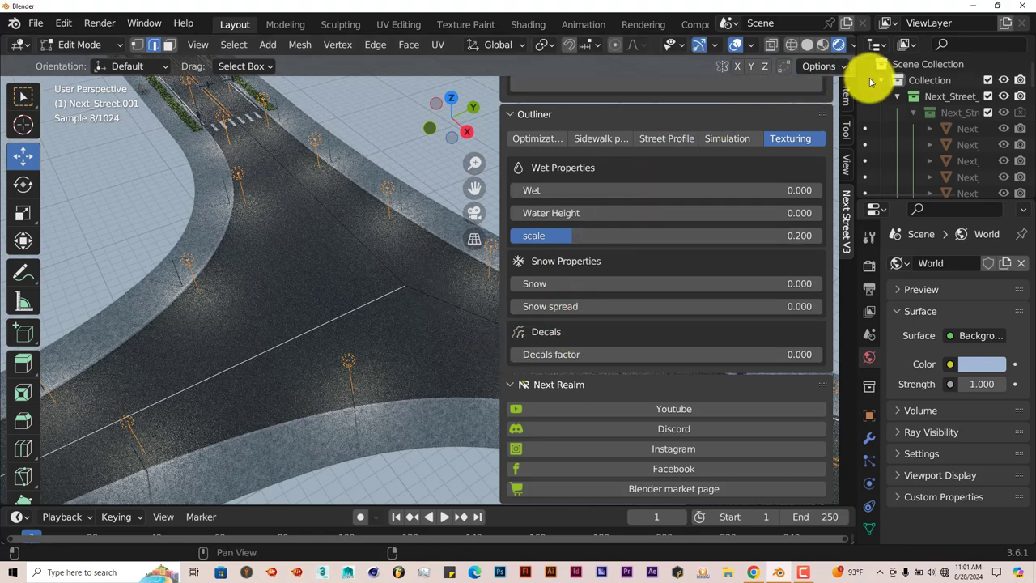
{"action": "left_click", "coordinate": [807, 44]}
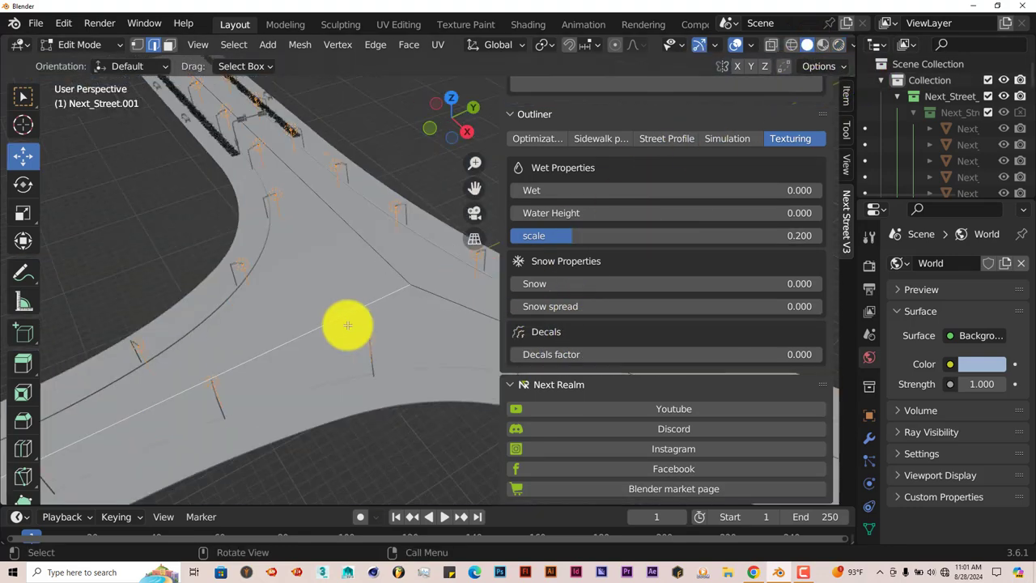
{"action": "left_click_drag", "start_coordinate": [476, 187], "coordinate": [293, 325]}
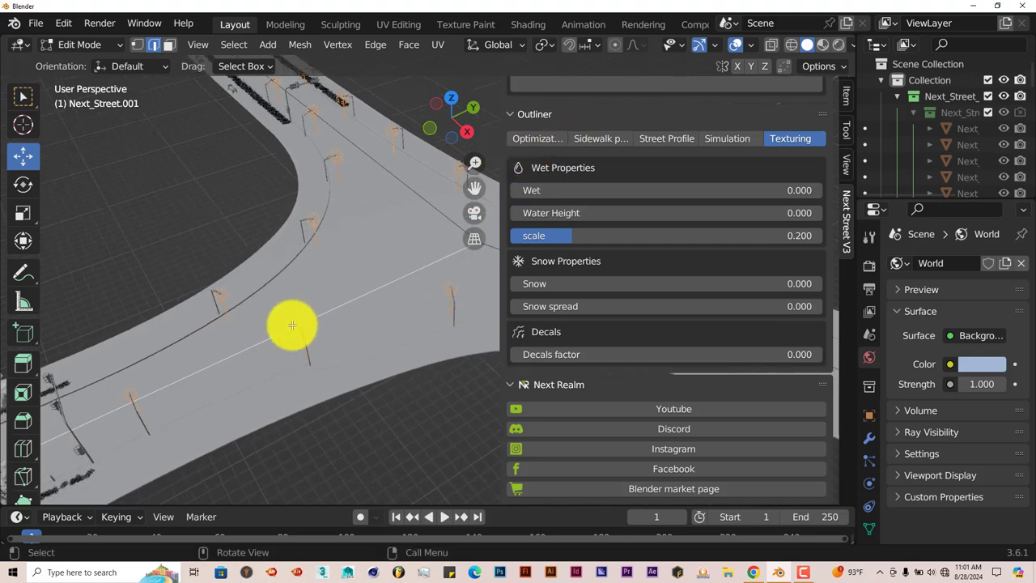
{"action": "left_click_drag", "start_coordinate": [476, 187], "coordinate": [476, 187]}
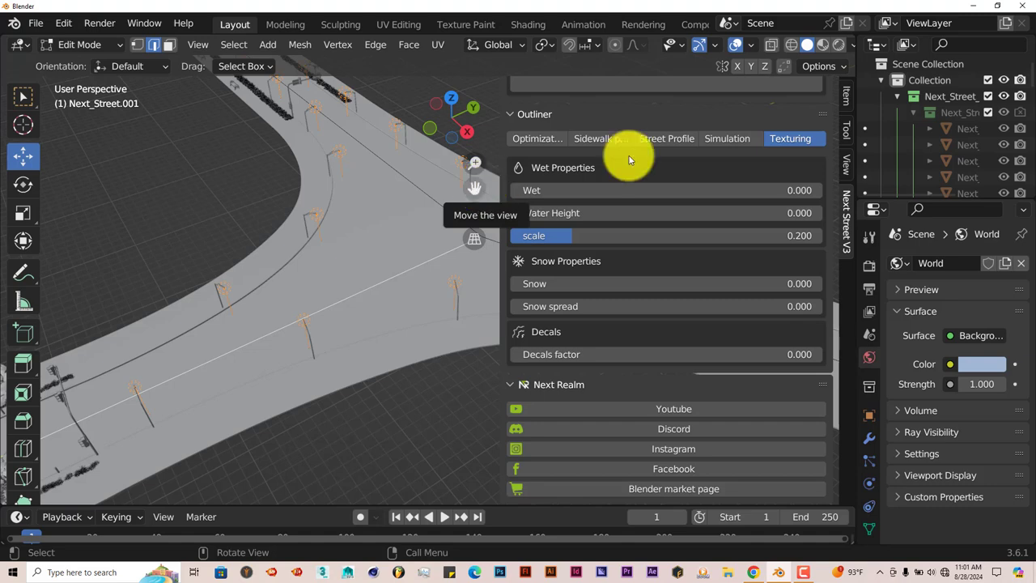
Step: Show the Simulation settings (Cars density 12, light 50 W, seed 3) and enlarge the timeline
{"action": "left_click", "coordinate": [732, 137]}
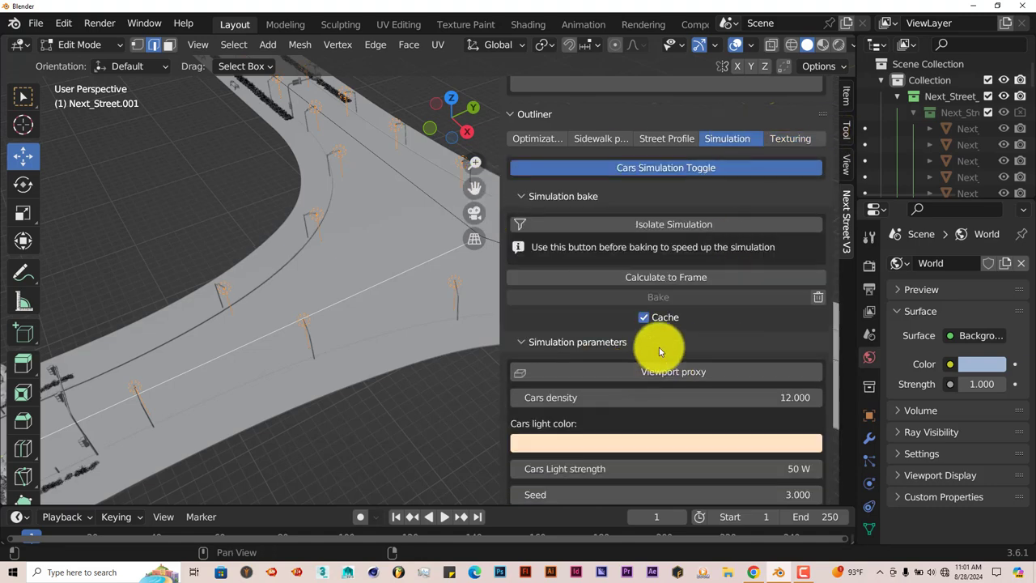
{"action": "scroll", "coordinate": [659, 349], "scroll_direction": "down", "scroll_amount": 3}
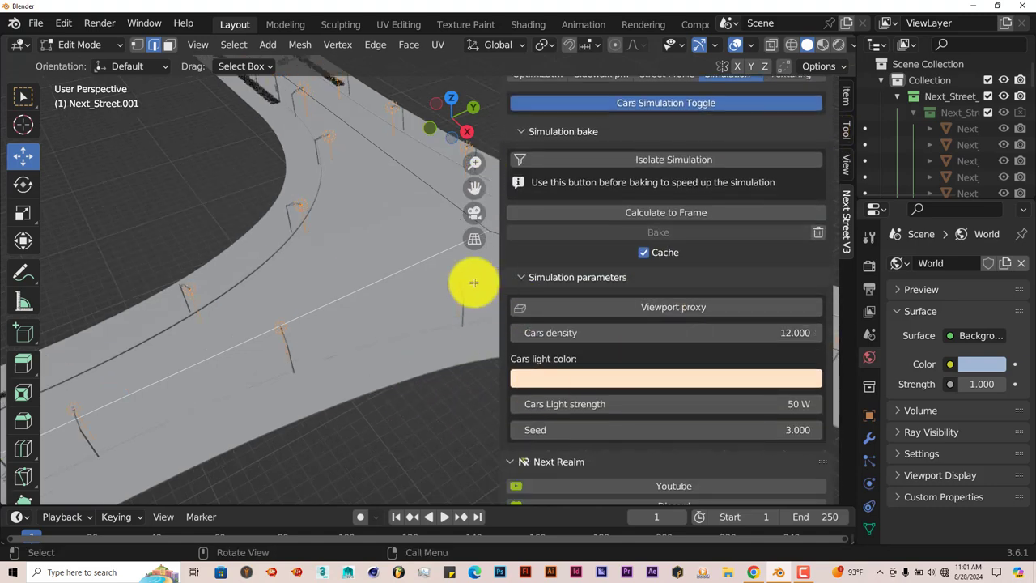
{"action": "scroll", "coordinate": [478, 275], "scroll_direction": "up", "scroll_amount": 3, "text": "shift"}
{"action": "left_click", "coordinate": [684, 307]}
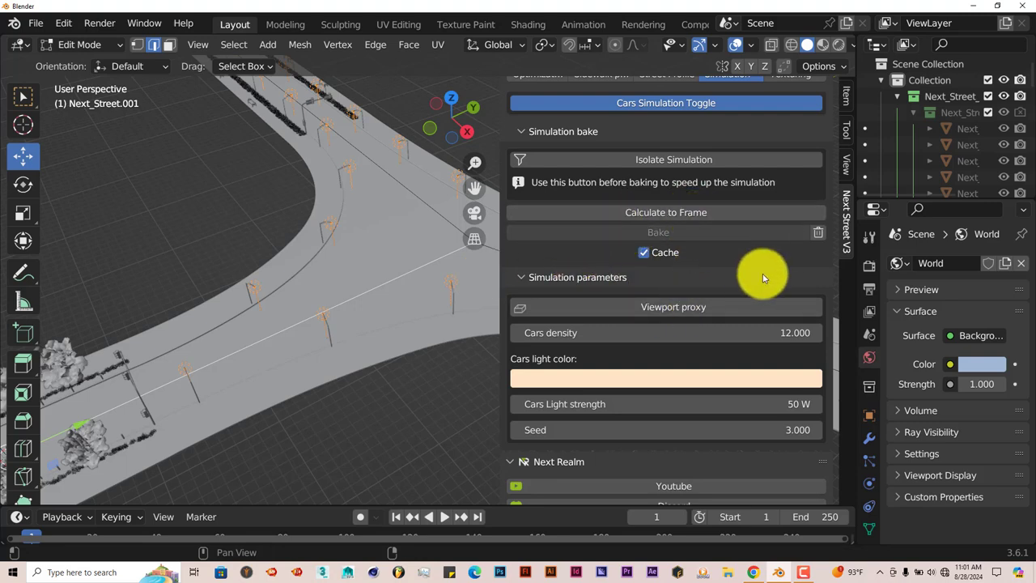
{"action": "scroll", "coordinate": [720, 347], "scroll_direction": "down", "scroll_amount": 3}
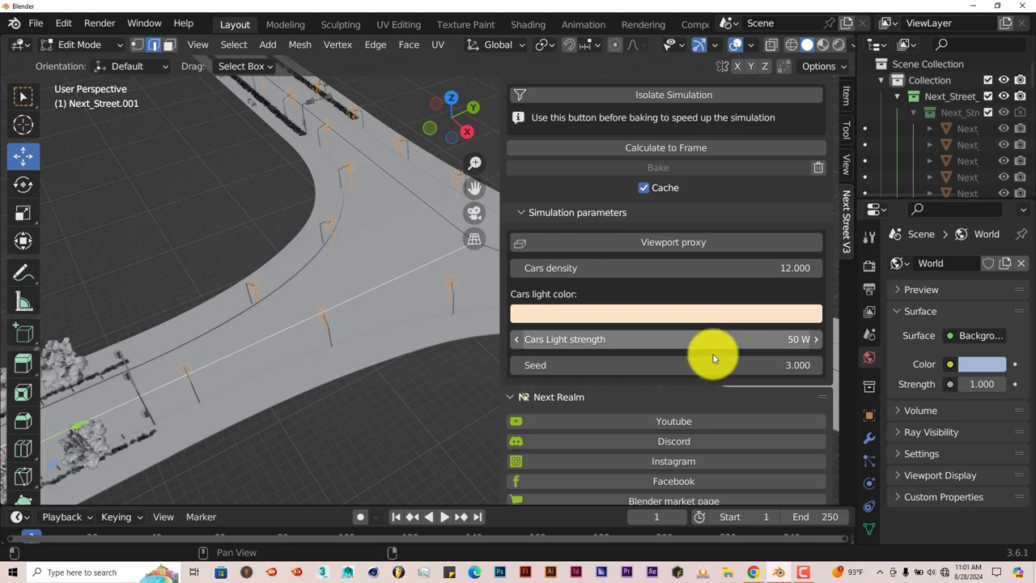
{"action": "scroll", "coordinate": [711, 355], "scroll_direction": "up", "scroll_amount": 4}
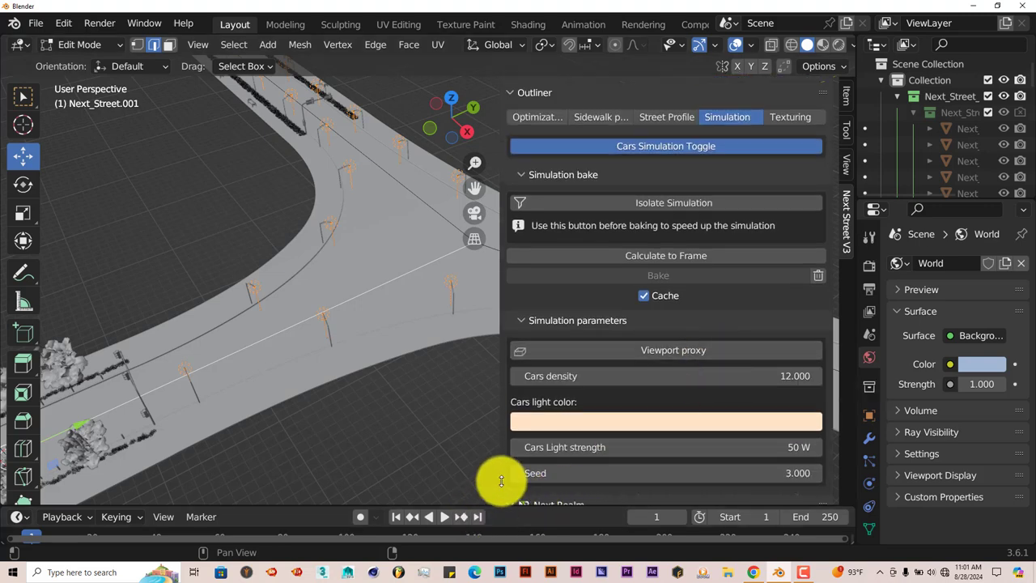
{"action": "left_click_drag", "start_coordinate": [495, 508], "coordinate": [466, 472]}
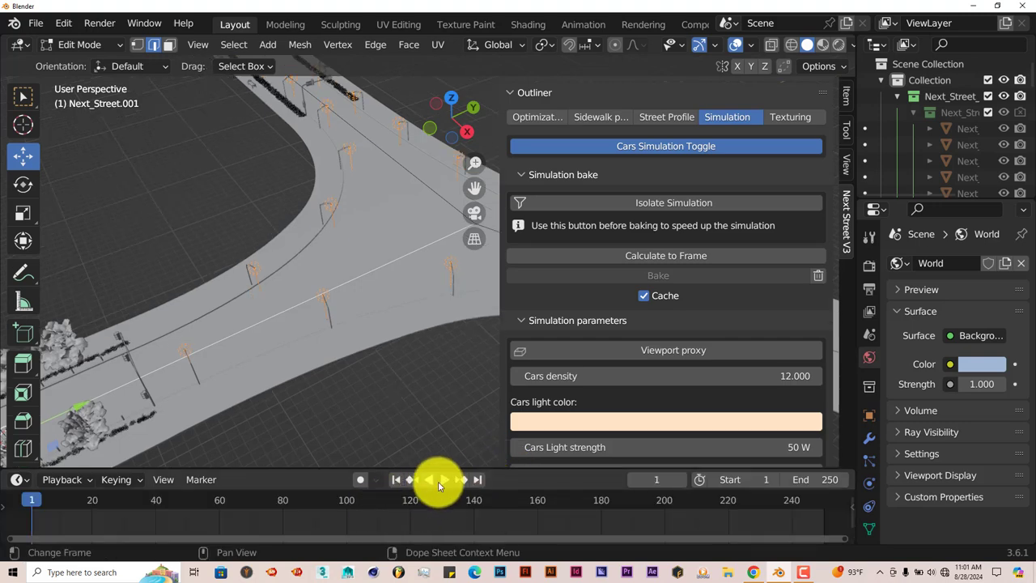
Step: Play the traffic simulation, watching cars from several angles, and stop at frame 73
{"action": "left_click", "coordinate": [442, 480]}
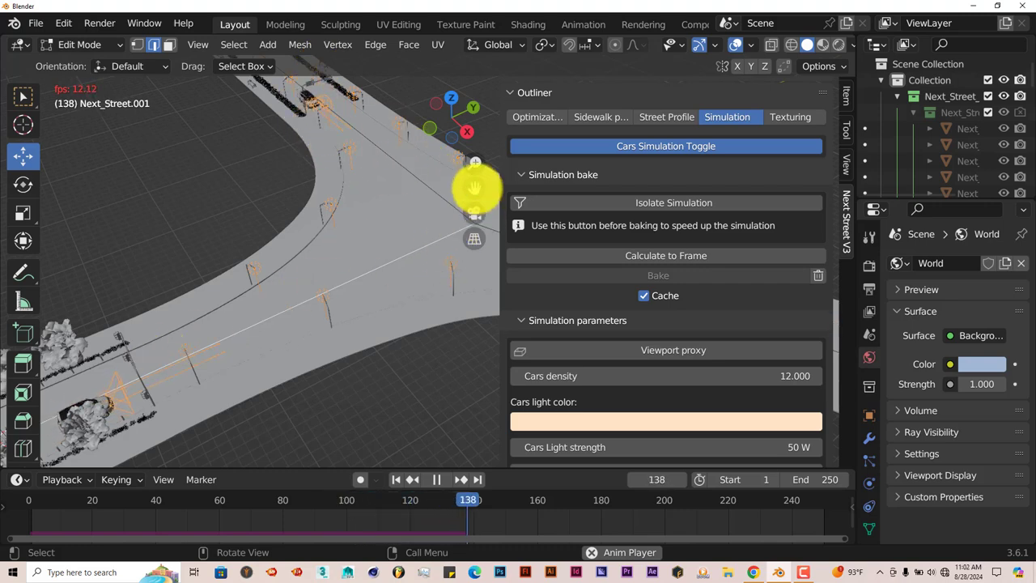
{"action": "left_click_drag", "start_coordinate": [476, 187], "coordinate": [427, 261]}
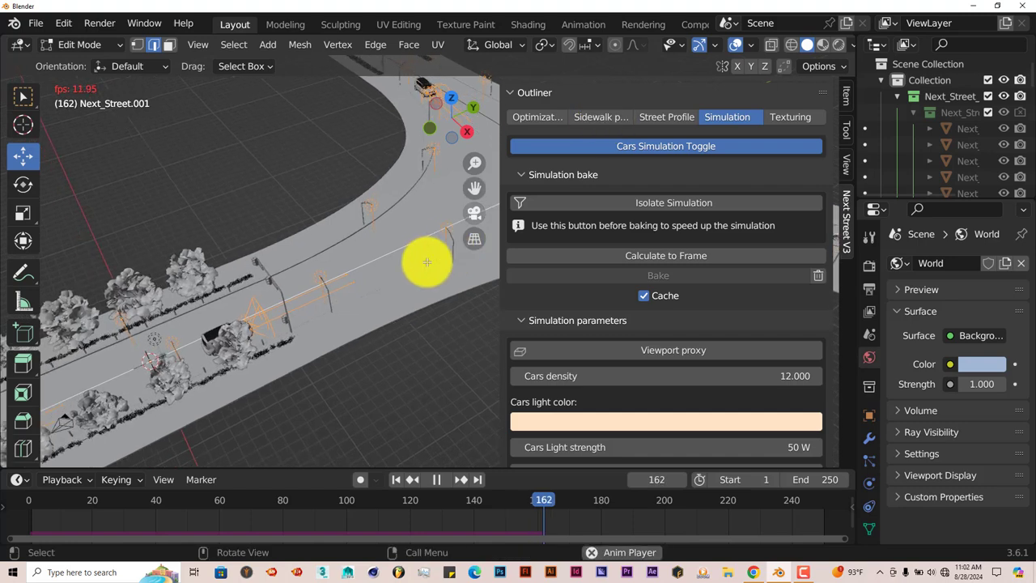
{"action": "middle_click_drag", "start_coordinate": [315, 370], "coordinate": [370, 354]}
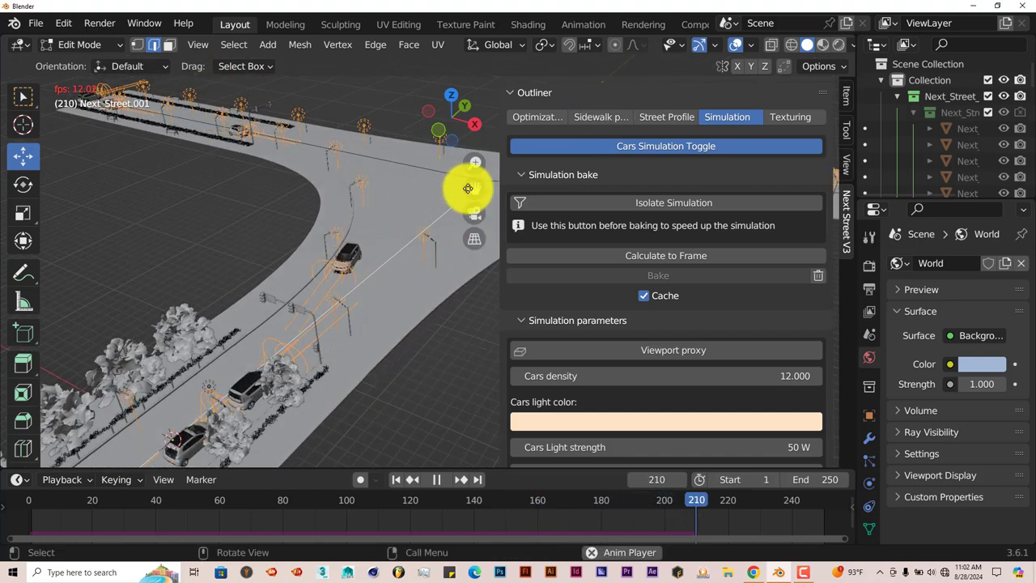
{"action": "left_click_drag", "start_coordinate": [468, 187], "coordinate": [523, 111]}
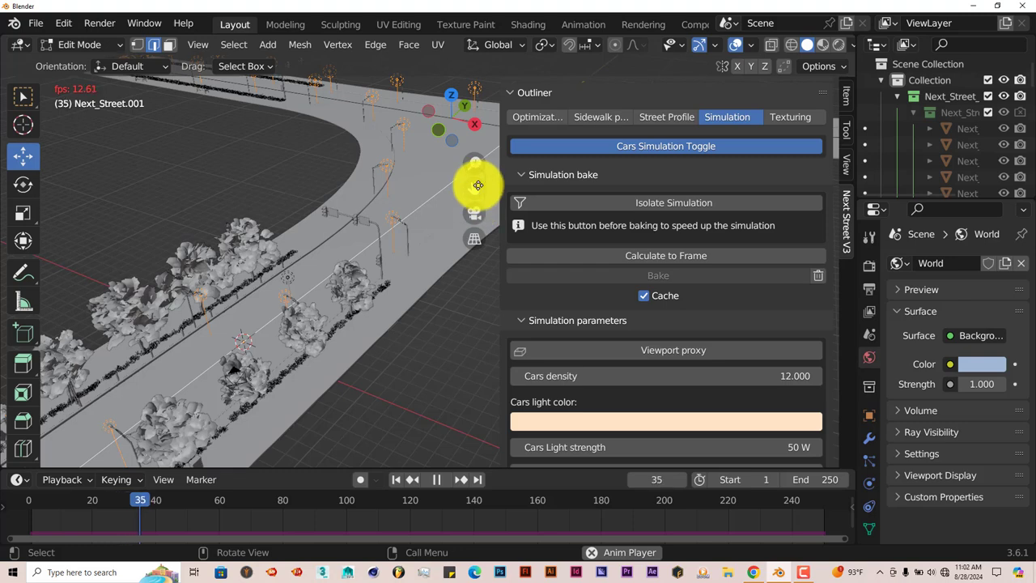
{"action": "left_click", "coordinate": [437, 480]}
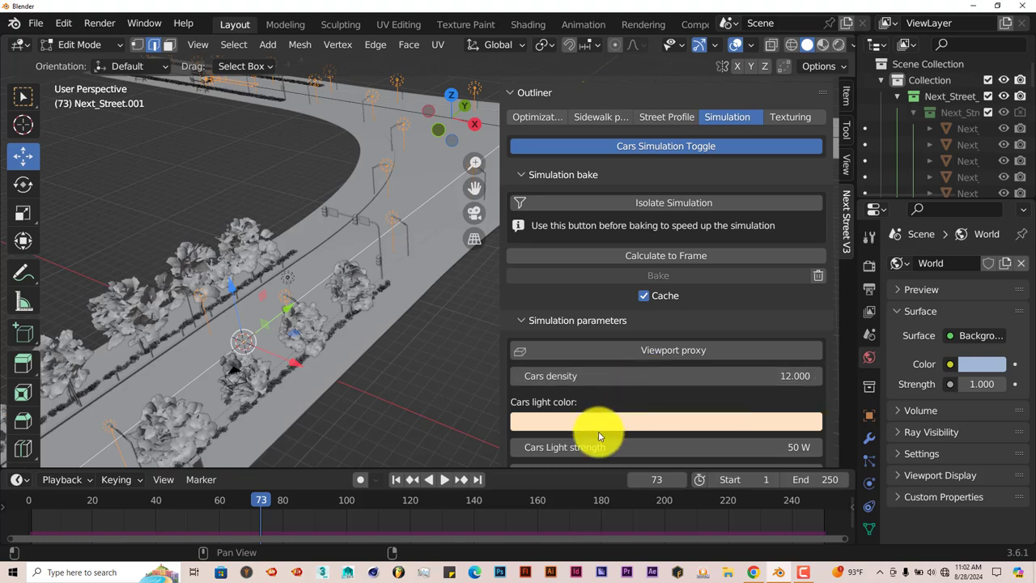
{"action": "scroll", "coordinate": [553, 425], "scroll_direction": "down", "scroll_amount": 1}
{"action": "scroll", "coordinate": [597, 377], "scroll_direction": "down", "scroll_amount": 3}
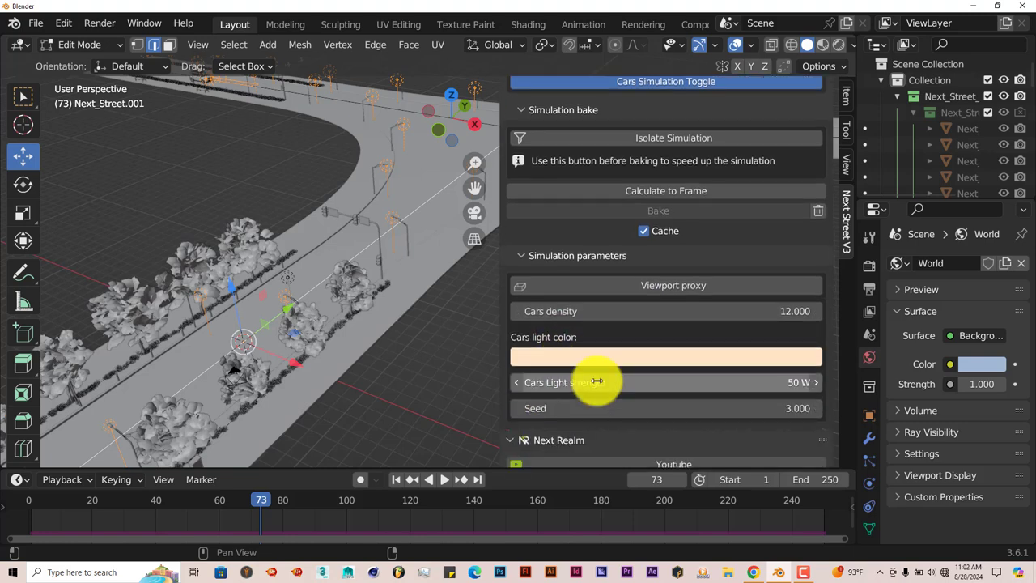
{"action": "scroll", "coordinate": [597, 380], "scroll_direction": "up", "scroll_amount": 5}
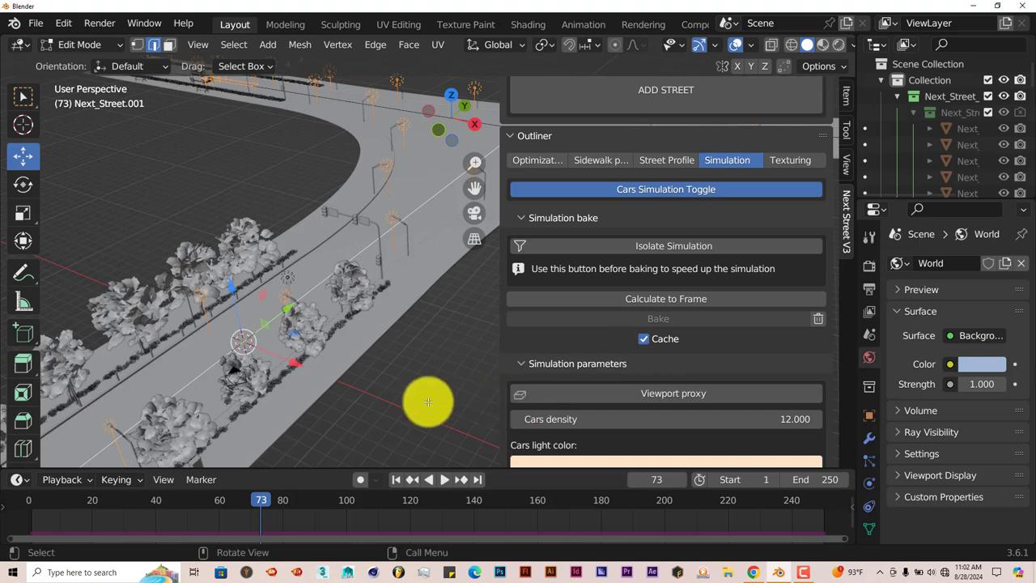
{"action": "middle_click_drag", "start_coordinate": [413, 398], "coordinate": [387, 381]}
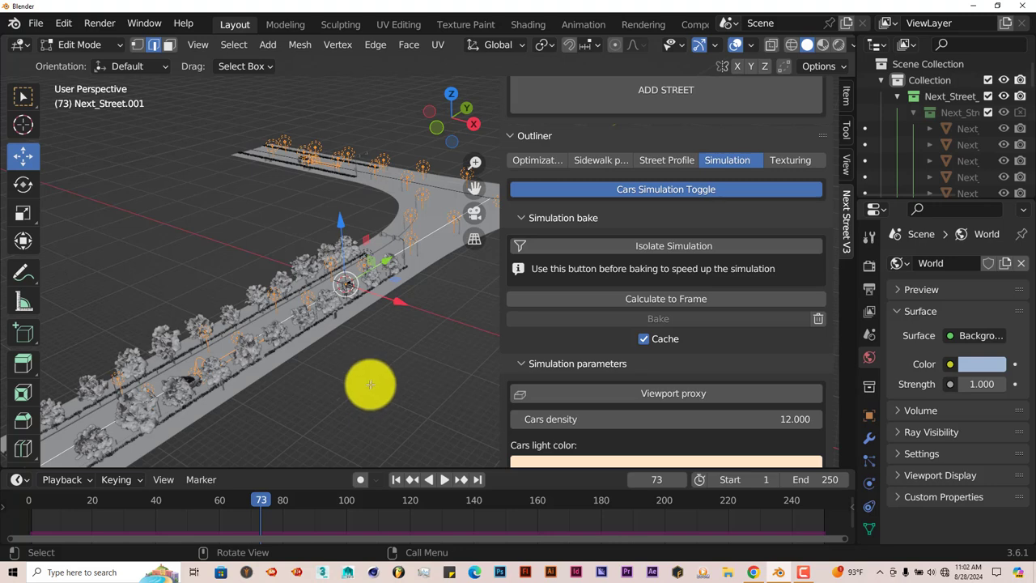
{"action": "scroll", "coordinate": [342, 393], "scroll_direction": "up", "scroll_amount": 3}
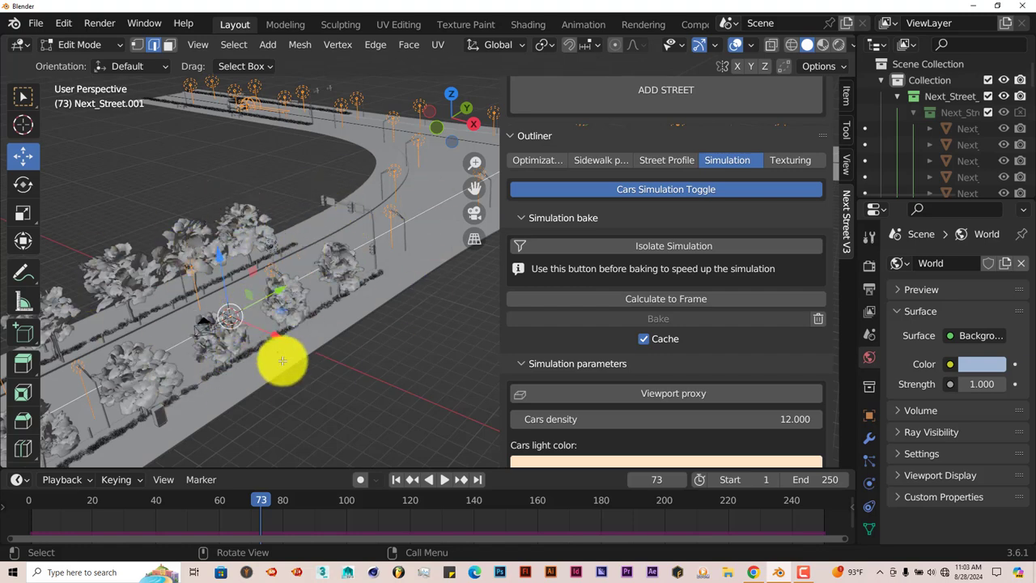
{"action": "middle_click_drag", "start_coordinate": [308, 386], "coordinate": [306, 391]}
Step: In top view and Object Mode, move the camera about 15 m along X beside the road
{"action": "key", "text": "KP_7"}
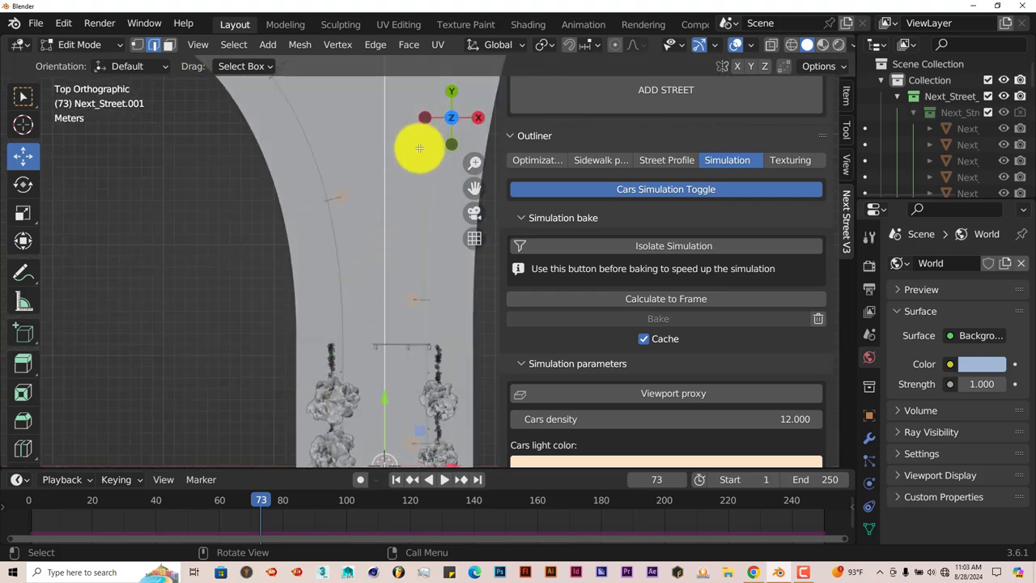
{"action": "left_click_drag", "start_coordinate": [474, 188], "coordinate": [294, 138]}
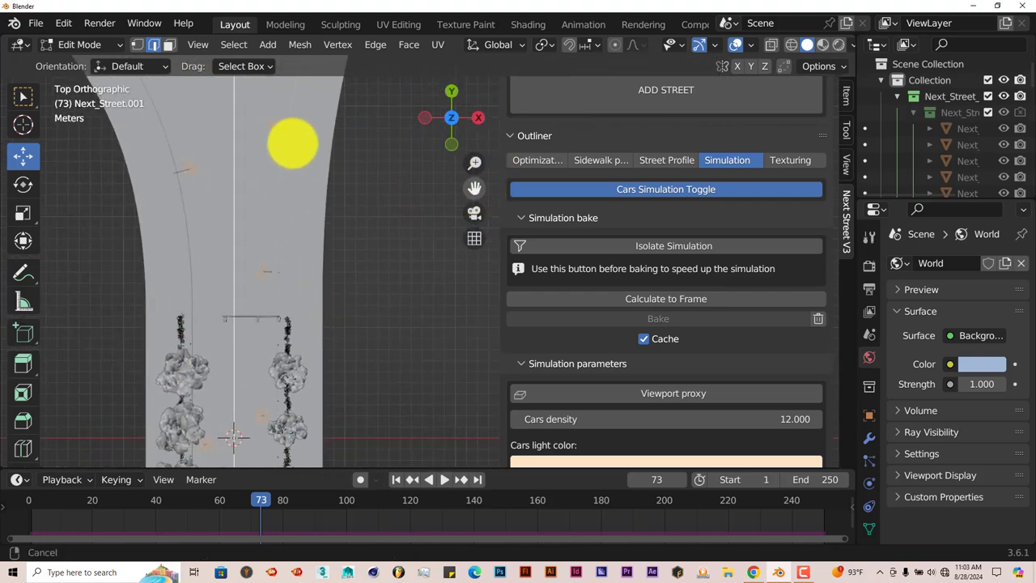
{"action": "scroll", "coordinate": [353, 381], "scroll_direction": "down", "scroll_amount": 2}
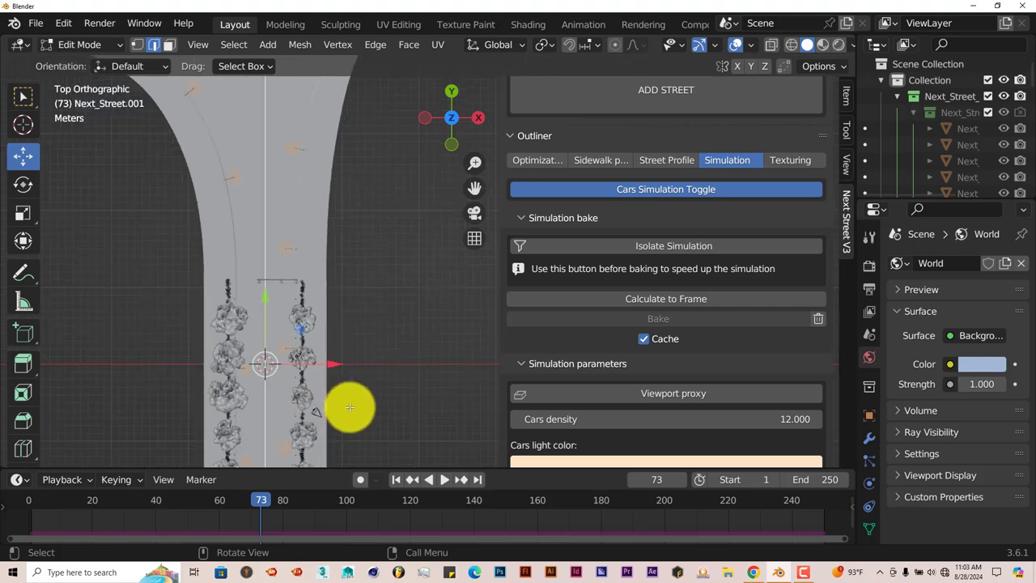
{"action": "key", "text": "Tab"}
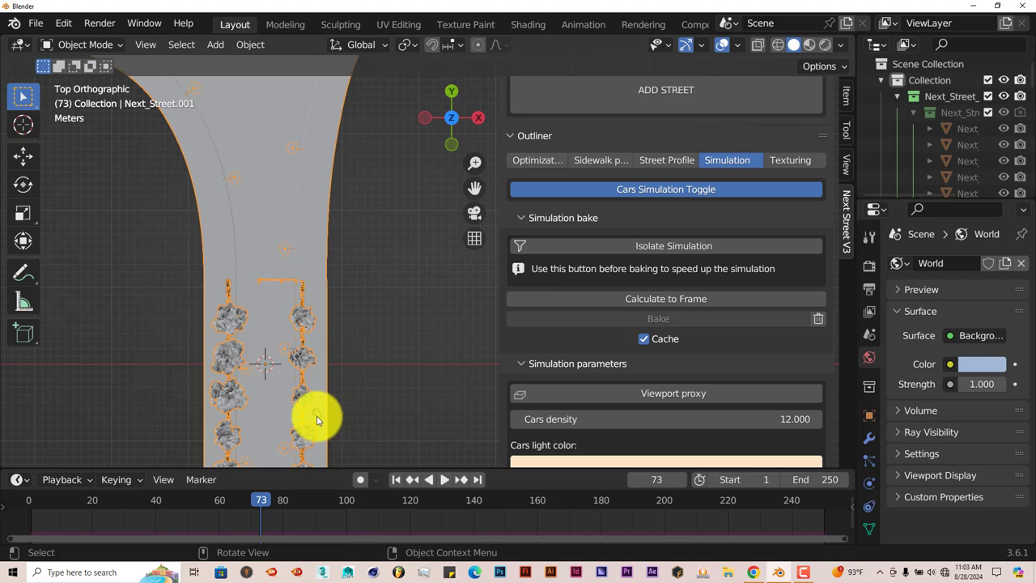
{"action": "left_click", "coordinate": [317, 419]}
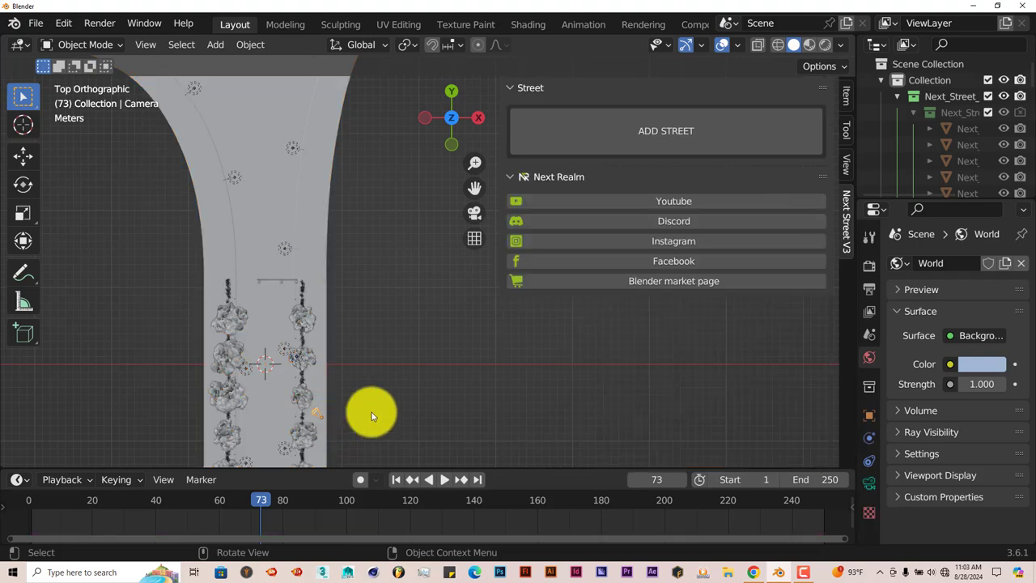
{"action": "left_click", "coordinate": [21, 157]}
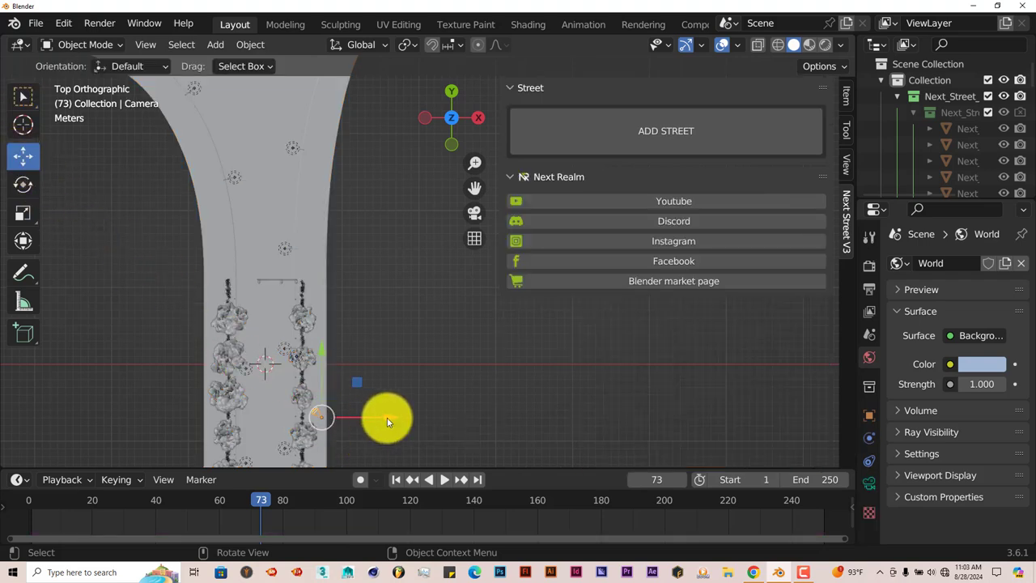
{"action": "left_click_drag", "start_coordinate": [387, 418], "coordinate": [500, 427]}
Step: Check the camera from the front view, return to top view, and reselect Next_Street.001
{"action": "key", "text": "KP_1"}
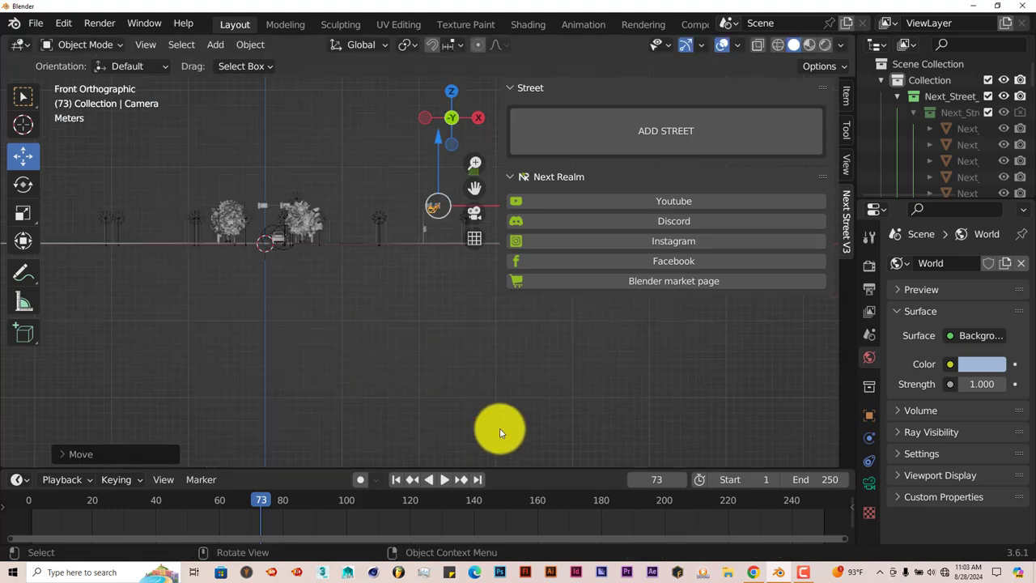
{"action": "scroll", "coordinate": [499, 422], "scroll_direction": "up", "scroll_amount": 2}
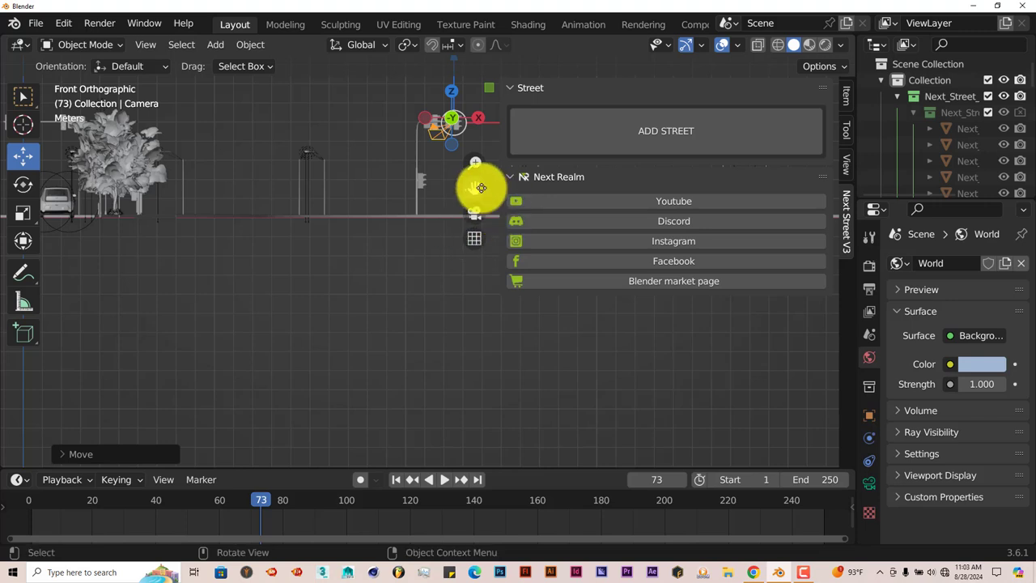
{"action": "key", "text": "KP_7"}
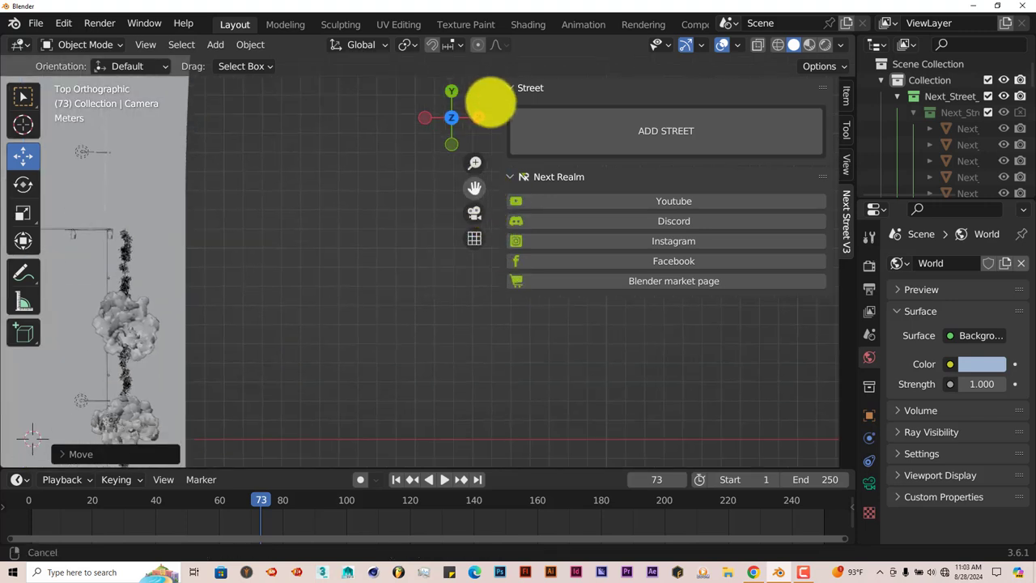
{"action": "scroll", "coordinate": [417, 369], "scroll_direction": "down", "scroll_amount": 3}
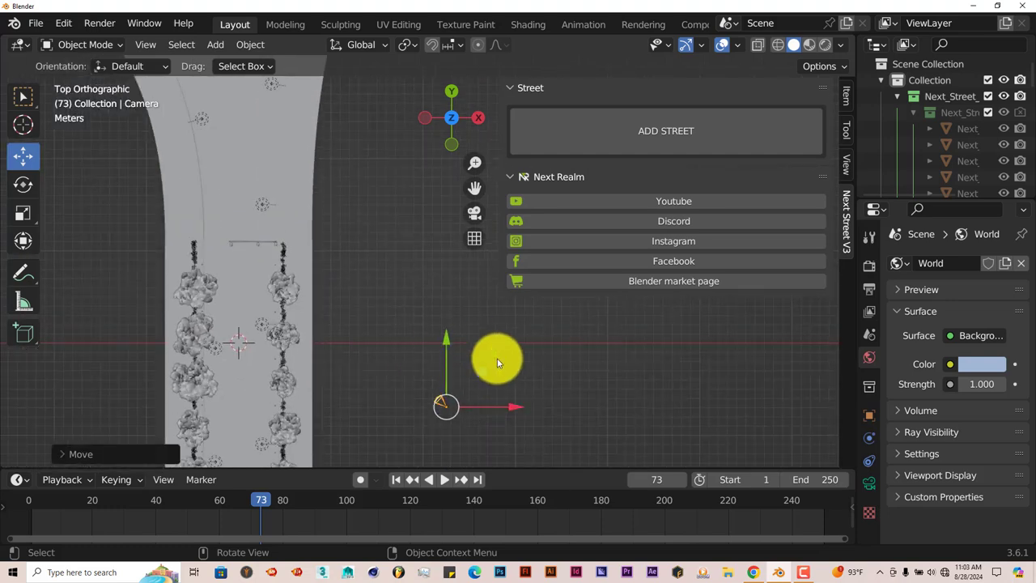
{"action": "left_click", "coordinate": [231, 289]}
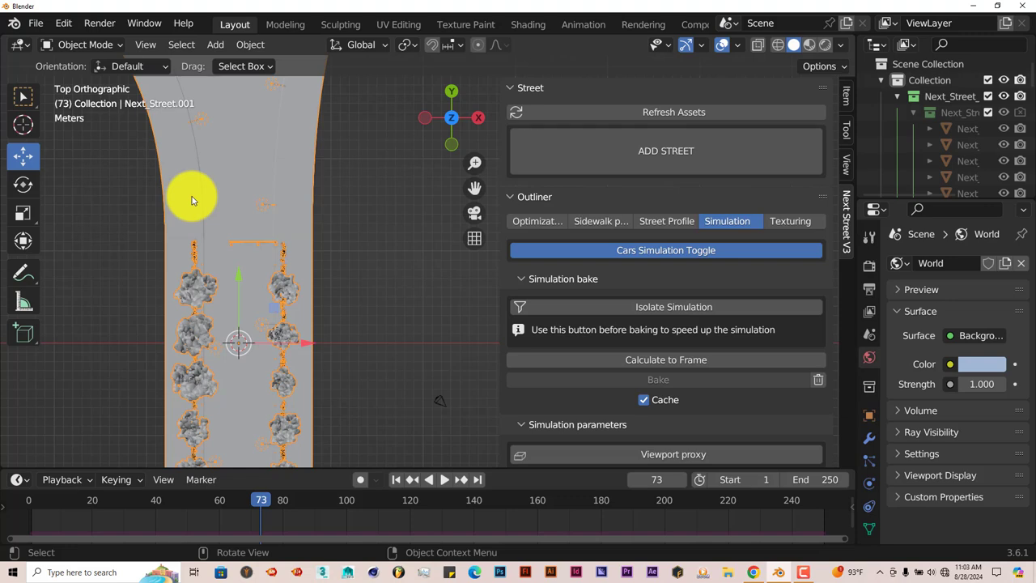
Step: Enable Next Street camera culling on the road, with the Camera object set as its offset
{"action": "key", "text": "Tab"}
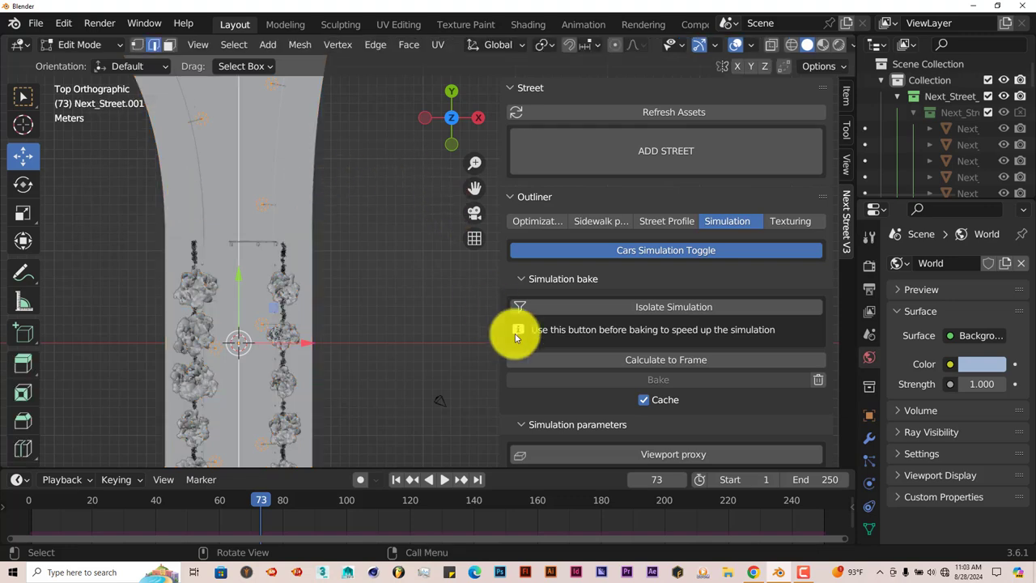
{"action": "left_click", "coordinate": [552, 227]}
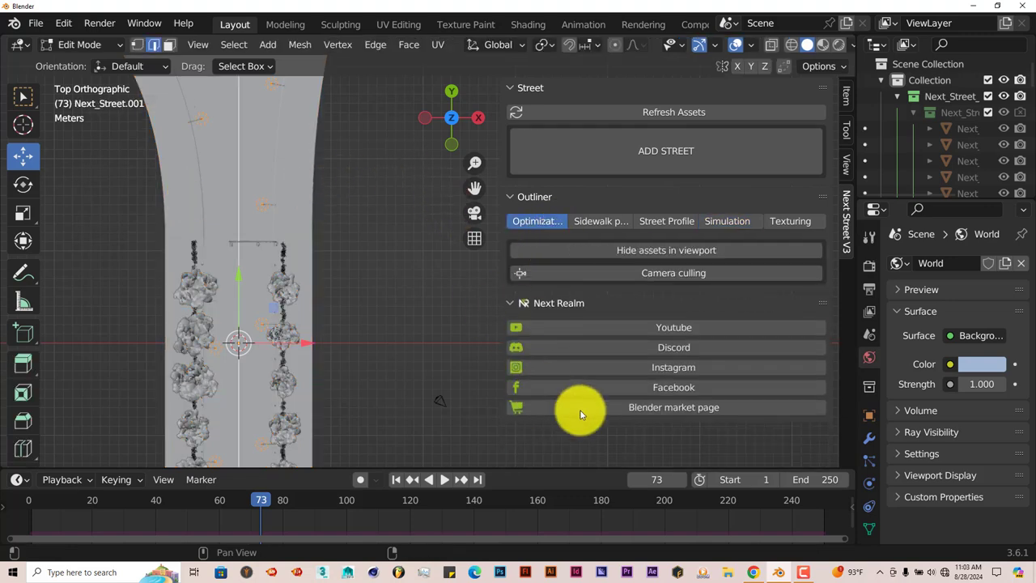
{"action": "left_click", "coordinate": [684, 277]}
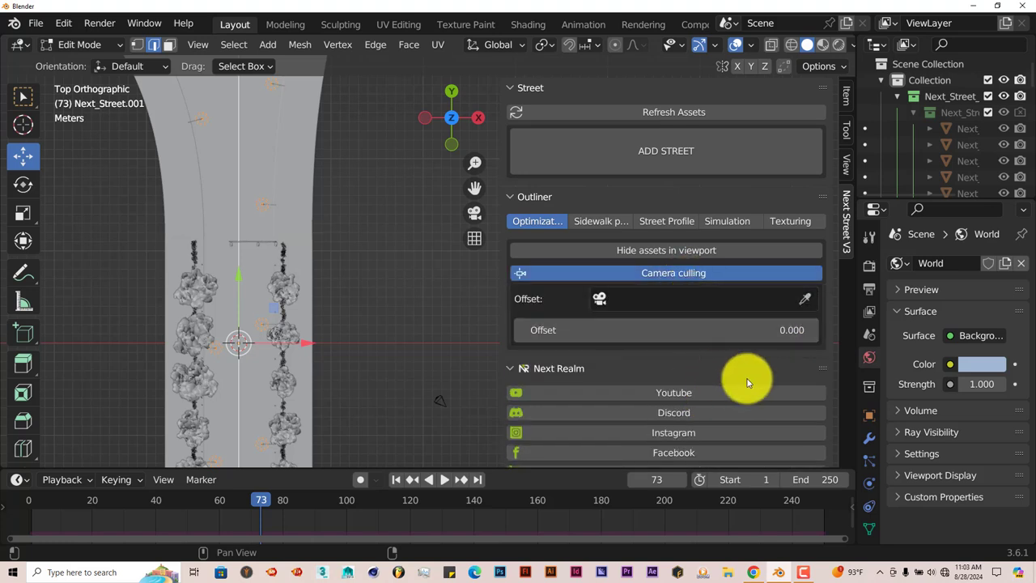
{"action": "left_click", "coordinate": [806, 302]}
{"action": "left_click", "coordinate": [442, 397]}
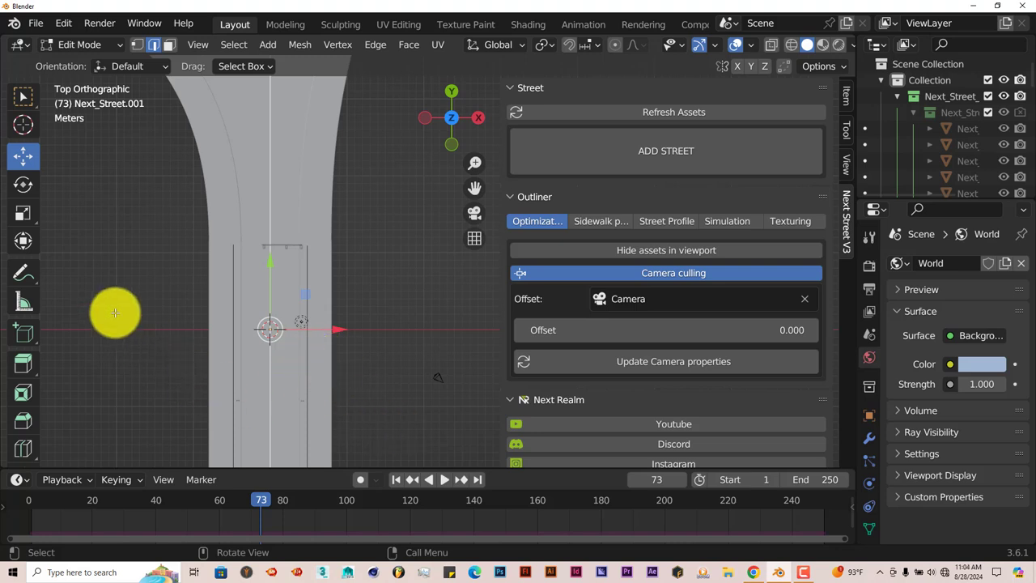
Step: Back in Object Mode, select the camera and rotate it toward the road
{"action": "left_click", "coordinate": [23, 186]}
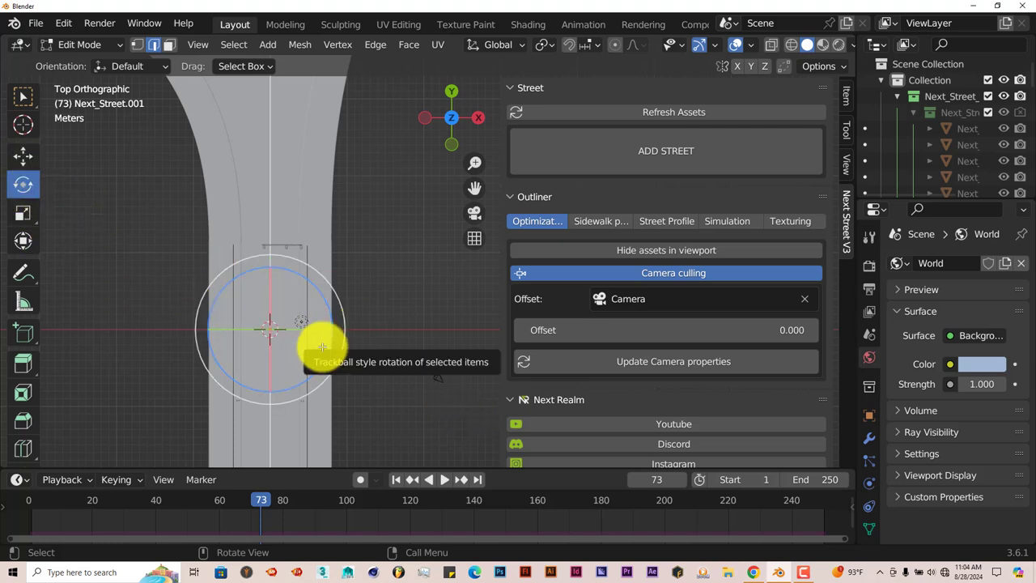
{"action": "key", "text": "Tab"}
{"action": "left_click", "coordinate": [430, 383]}
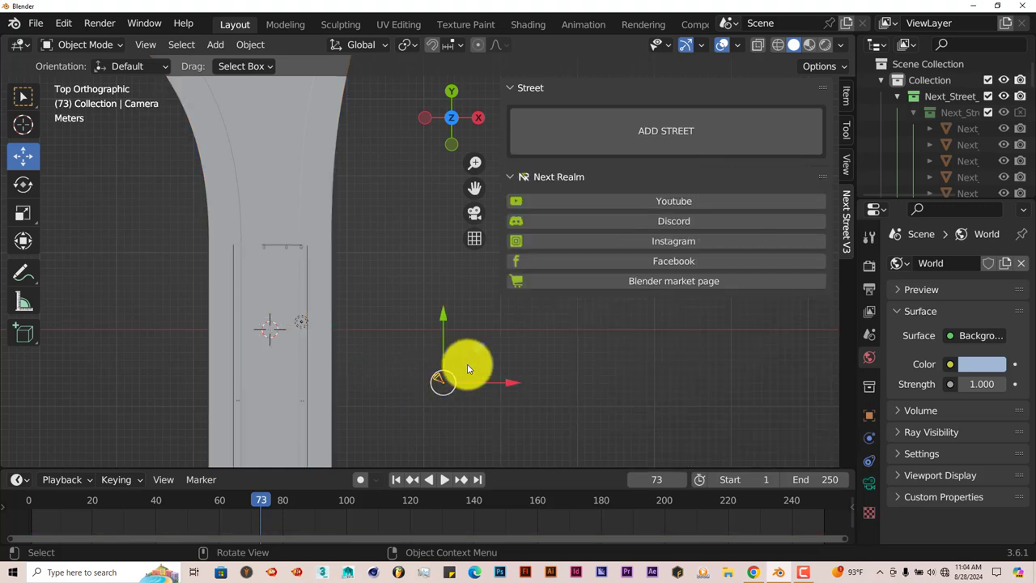
{"action": "key", "text": "r"}
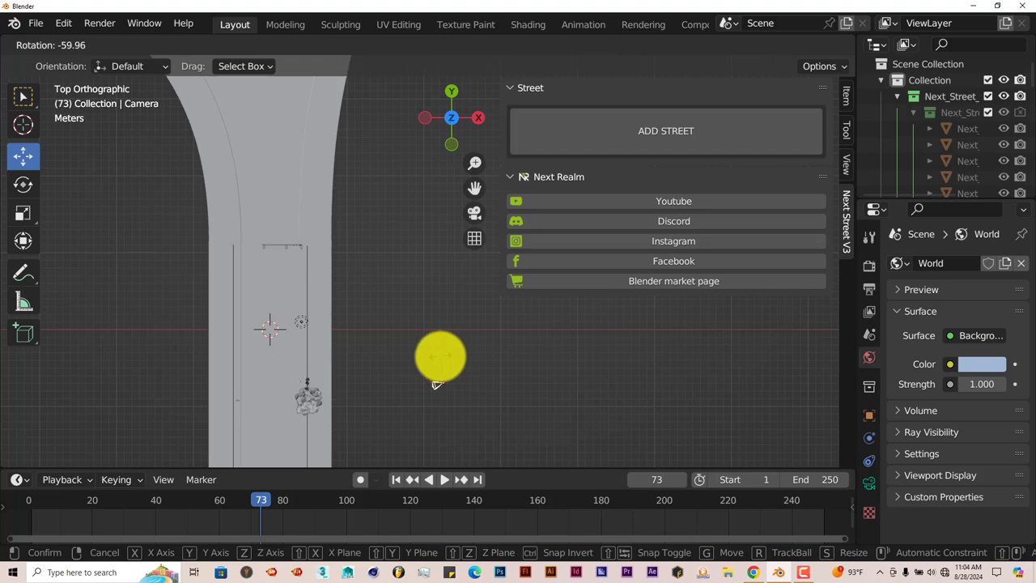
{"action": "left_click", "coordinate": [425, 376]}
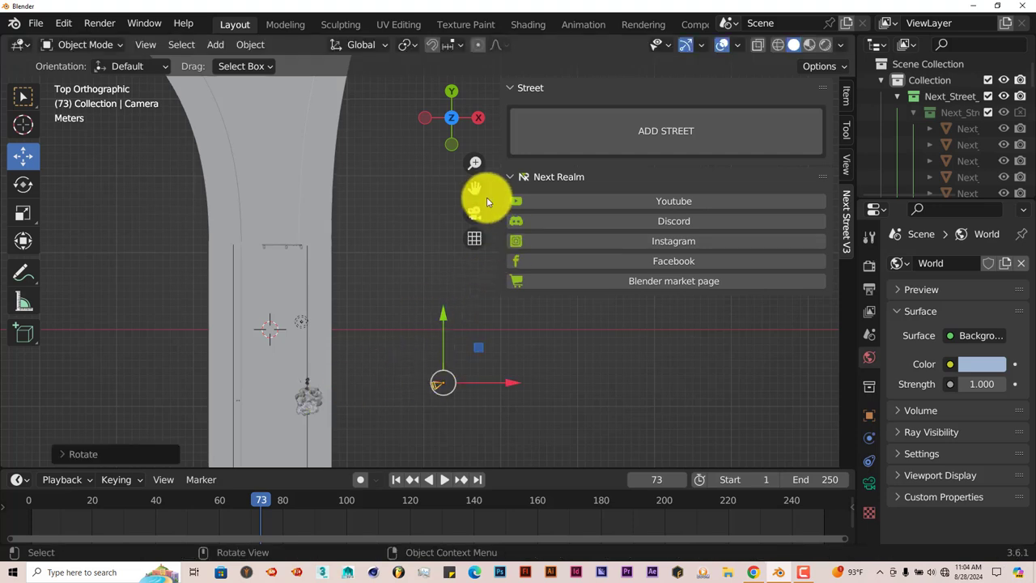
Step: Move the camera left toward the road and adjust its rotation to a final angle facing the street
{"action": "left_click_drag", "start_coordinate": [475, 186], "coordinate": [556, 140]}
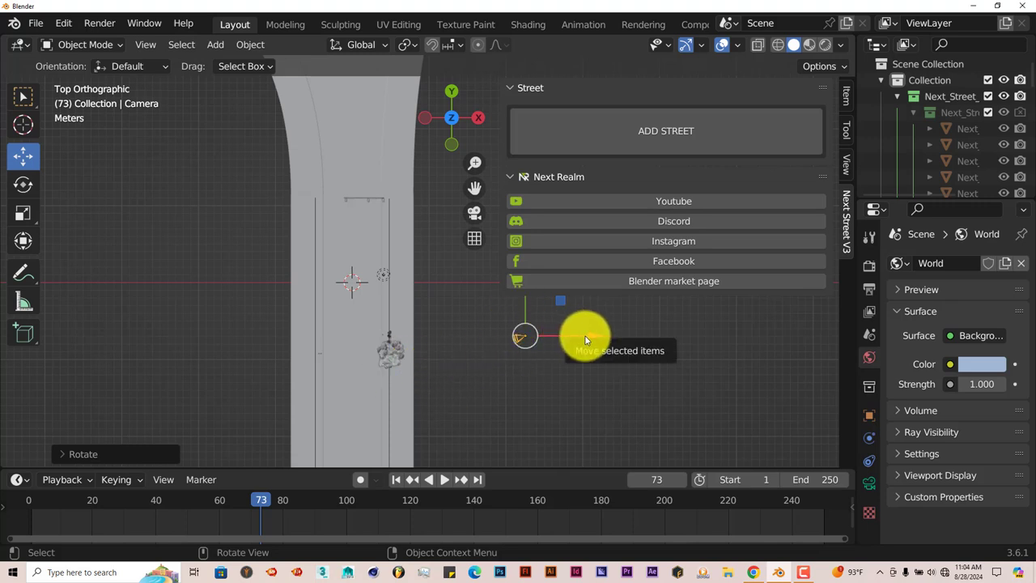
{"action": "left_click_drag", "start_coordinate": [585, 336], "coordinate": [522, 336]}
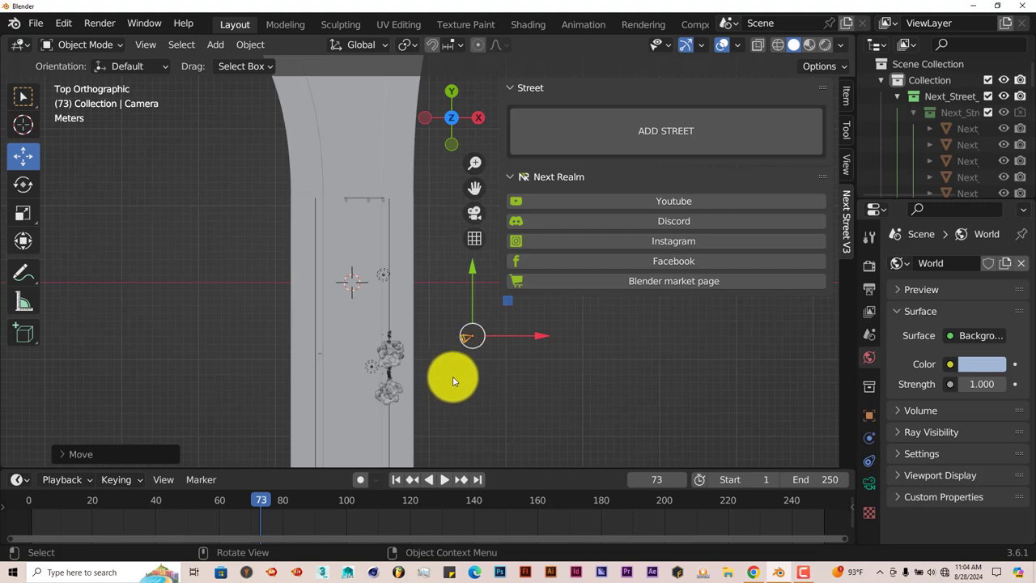
{"action": "key", "text": "r"}
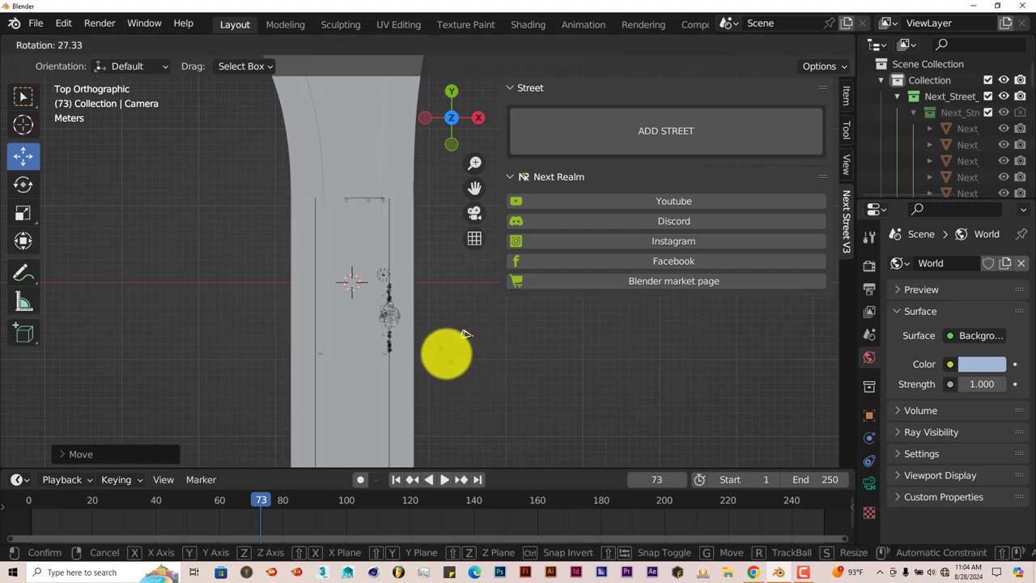
{"action": "left_click", "coordinate": [441, 349]}
{"action": "scroll", "coordinate": [442, 353], "scroll_direction": "up", "scroll_amount": 3}
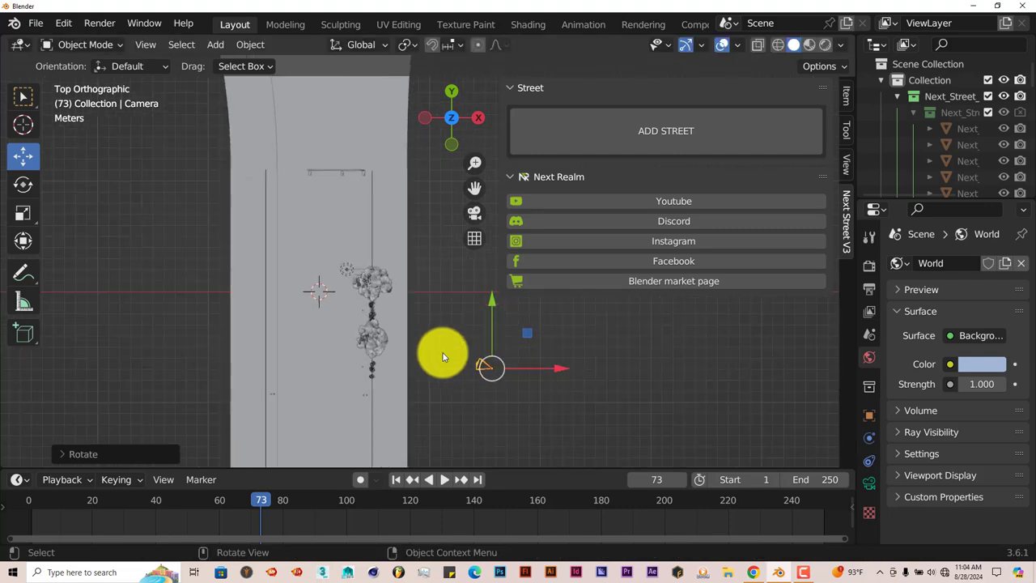
{"action": "scroll", "coordinate": [443, 353], "scroll_direction": "up", "scroll_amount": 1}
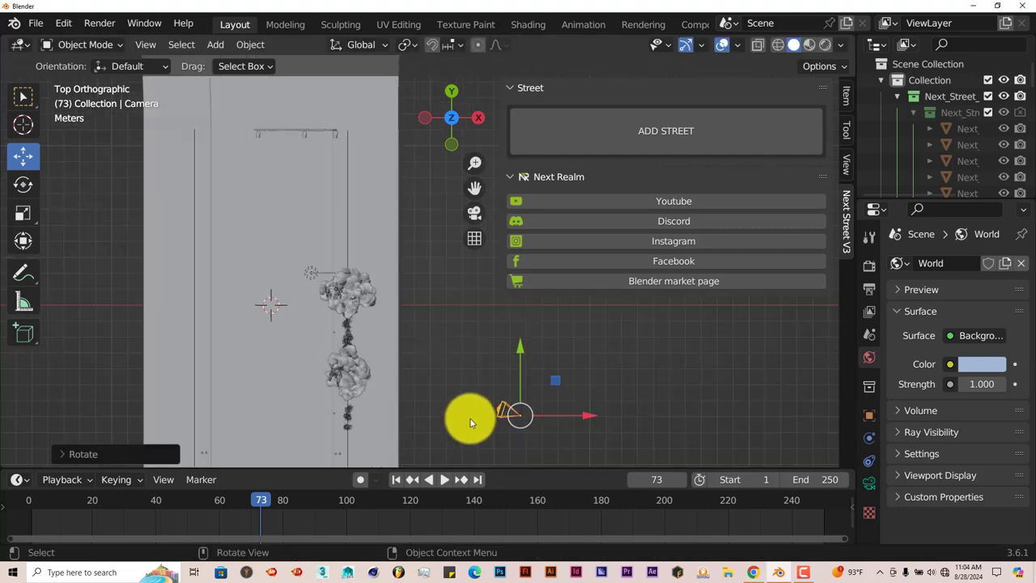
{"action": "key", "text": "r"}
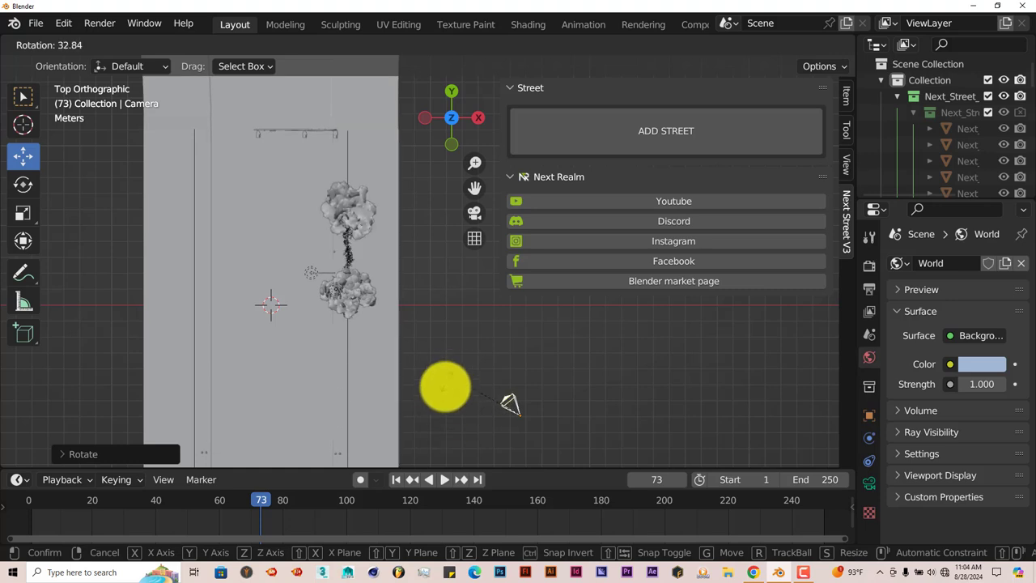
{"action": "left_click", "coordinate": [444, 418]}
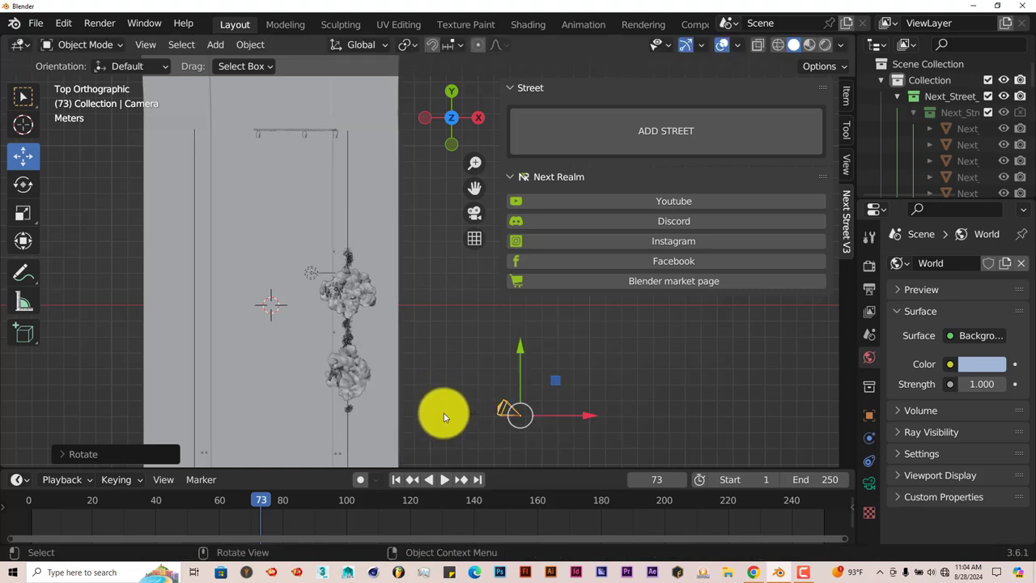